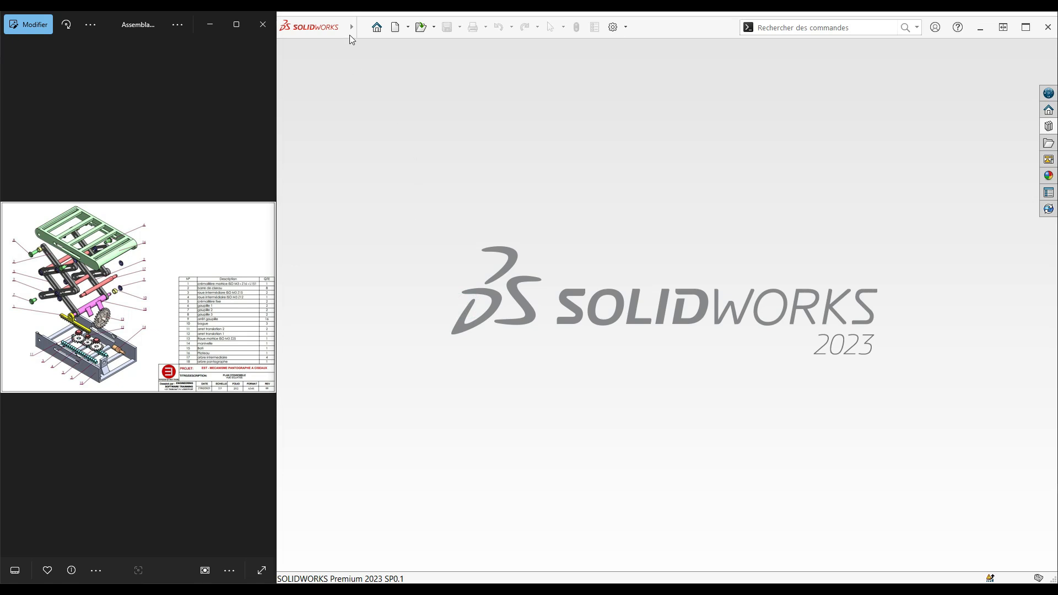
Create a new assembly document and leave the initial component insertion without choosing a part.
click(366, 28)
click(684, 127)
click(401, 27)
click(690, 438)
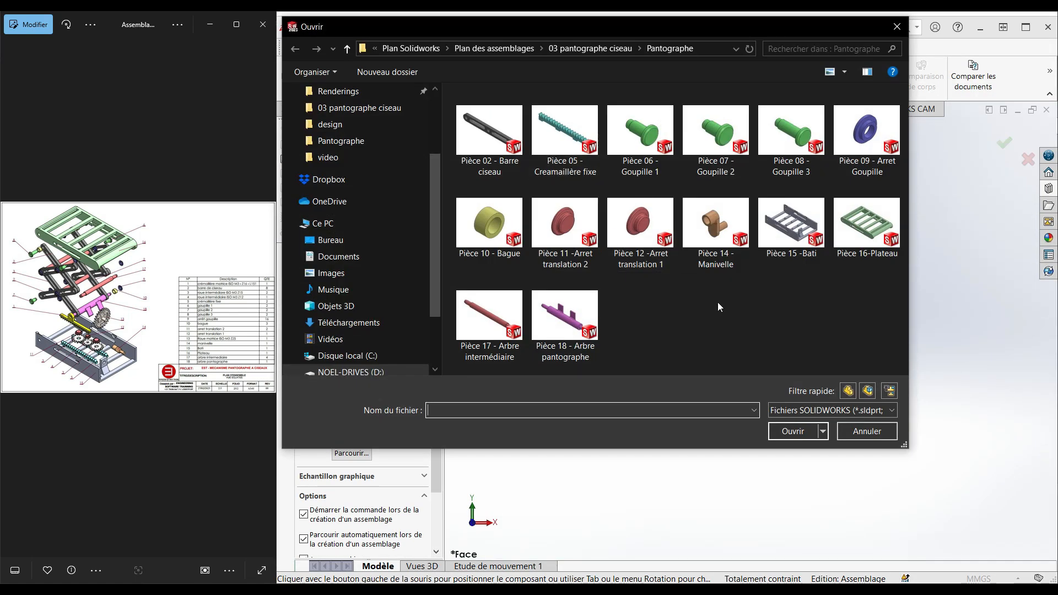
click(867, 431)
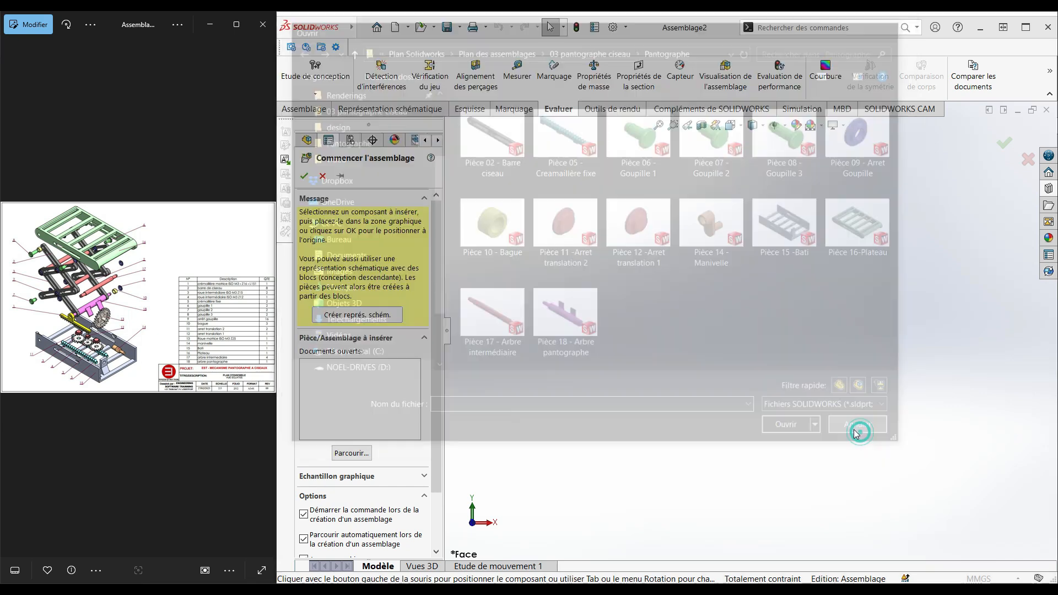
click(322, 176)
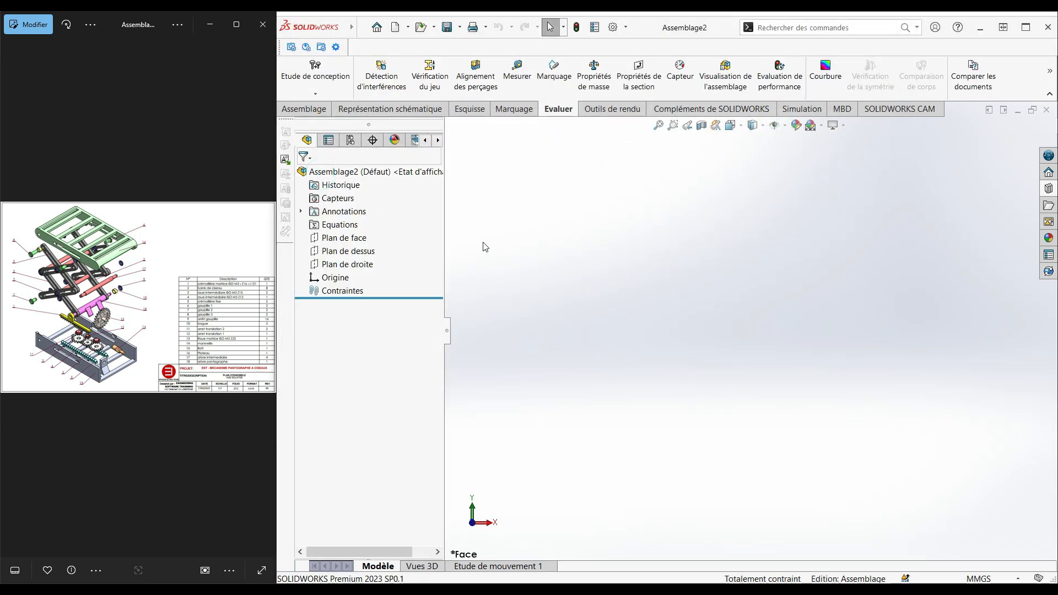
Start inserting a component and load the part "Pièce 15 -Bati" from the Pantographe folder.
click(327, 113)
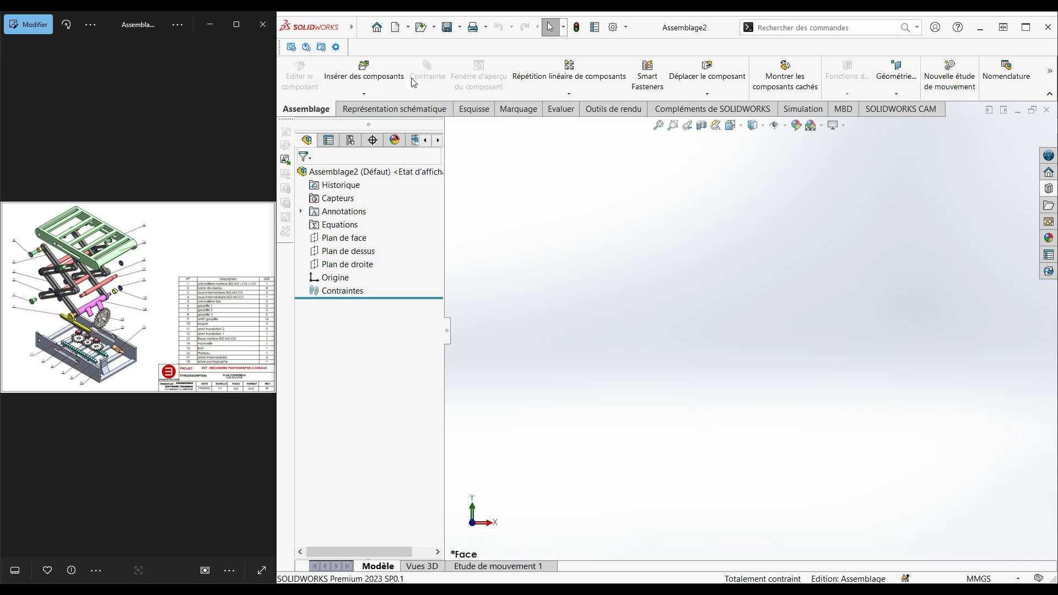
click(378, 75)
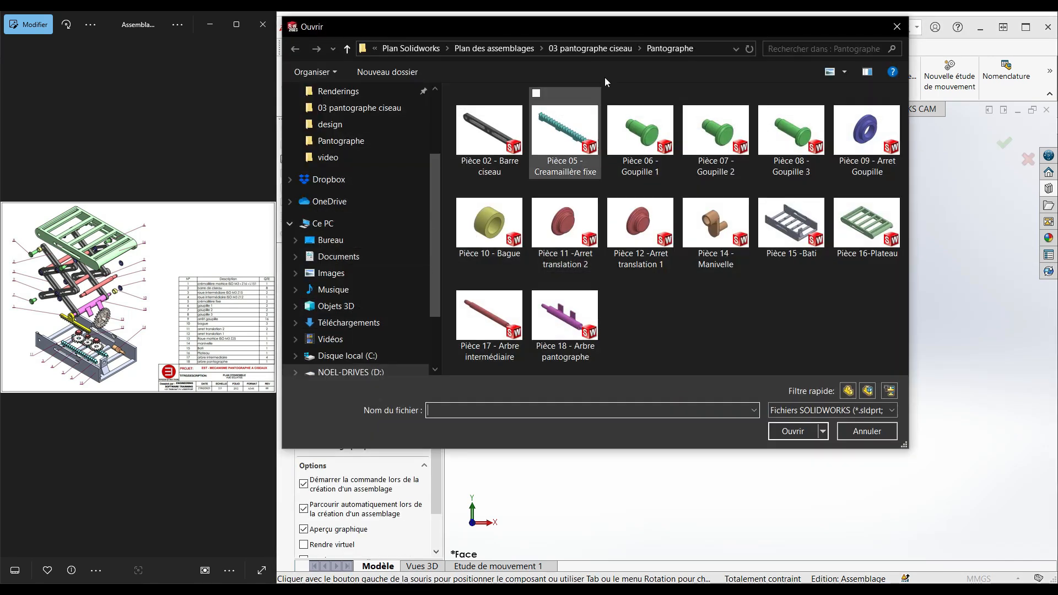
drag(581, 29, 646, 87)
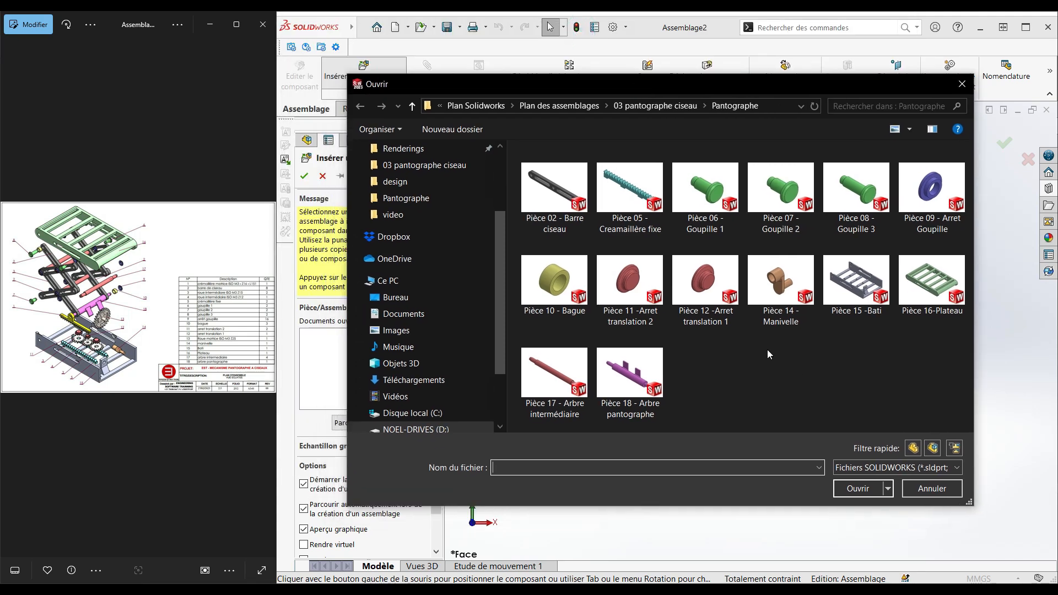
click(867, 279)
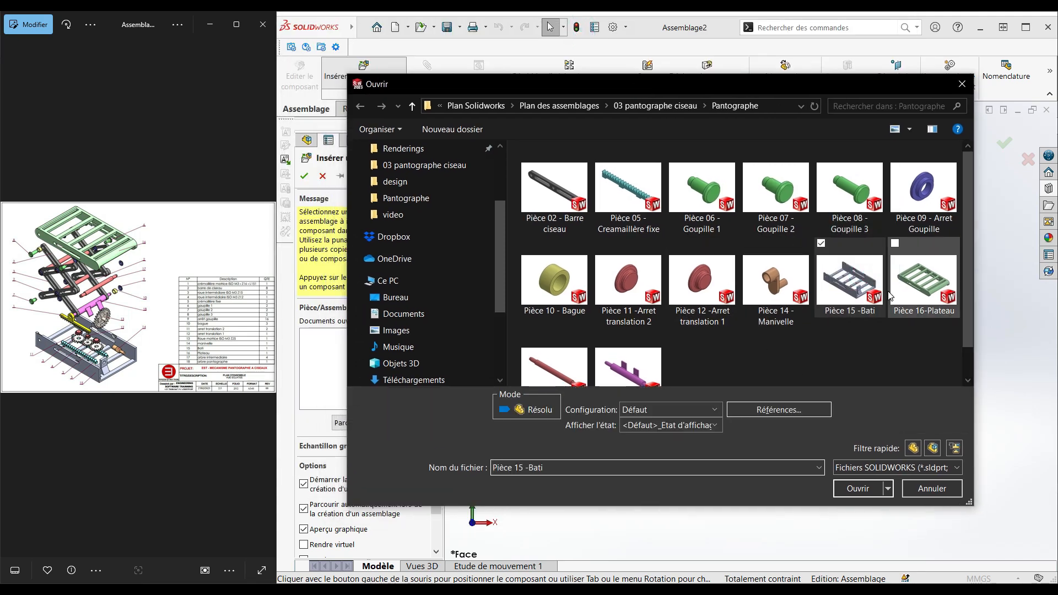
click(865, 489)
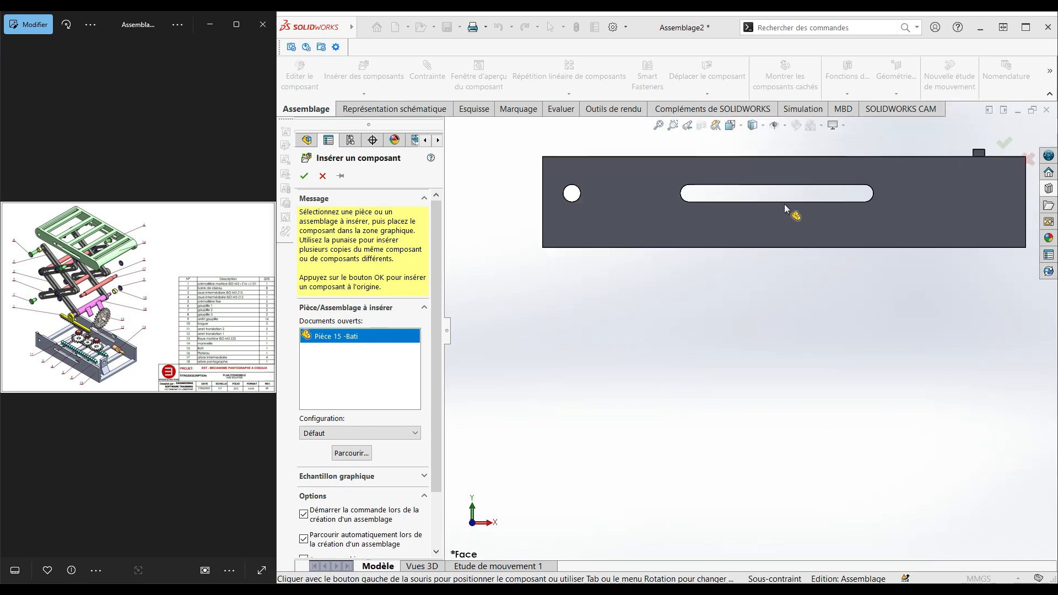
Show the origins and place the Bati frame with its origin on the assembly origin.
click(786, 126)
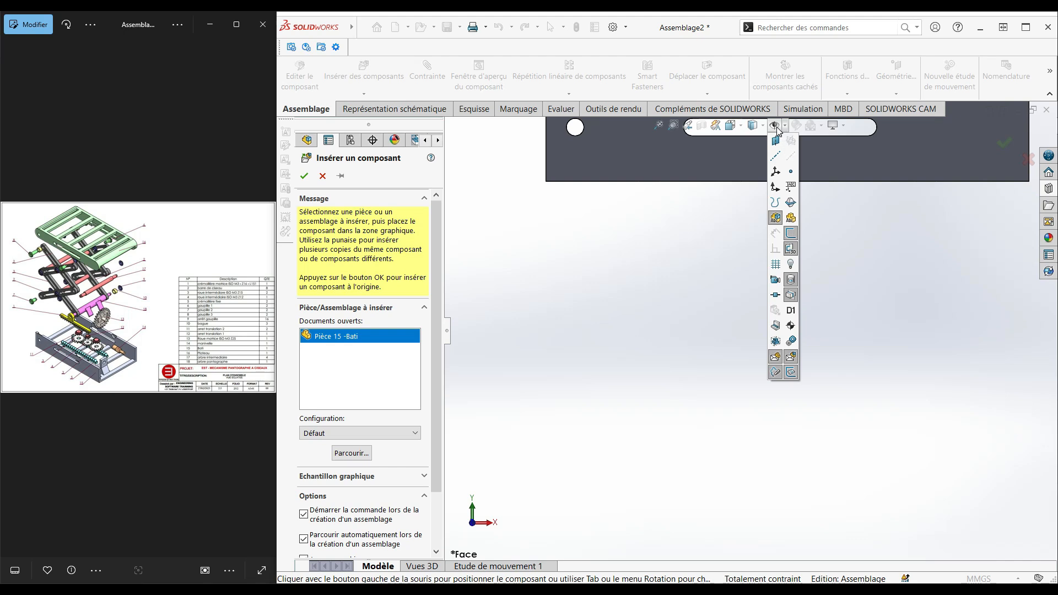
click(775, 187)
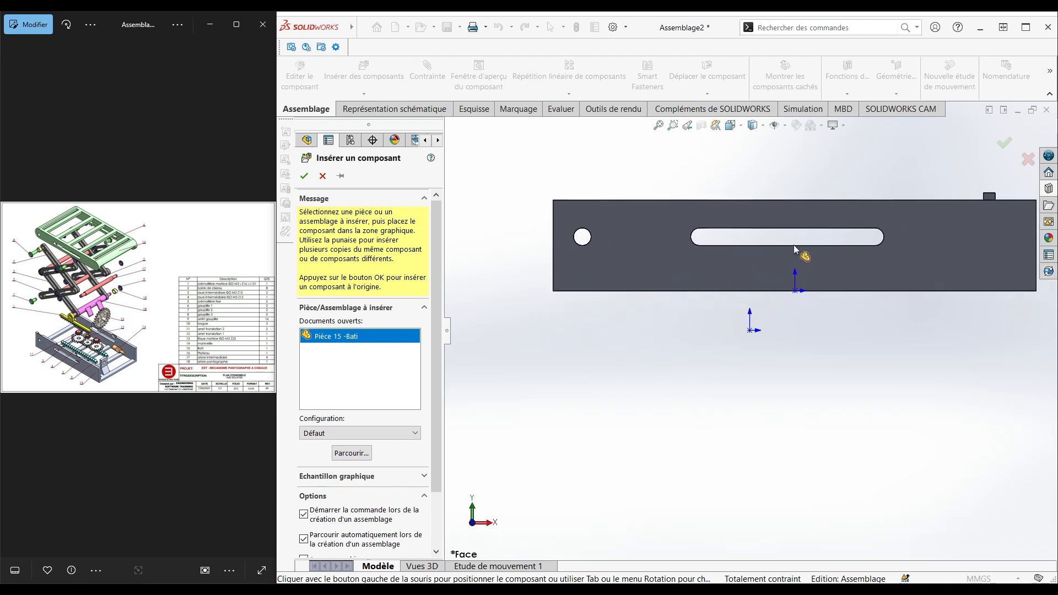
click(751, 331)
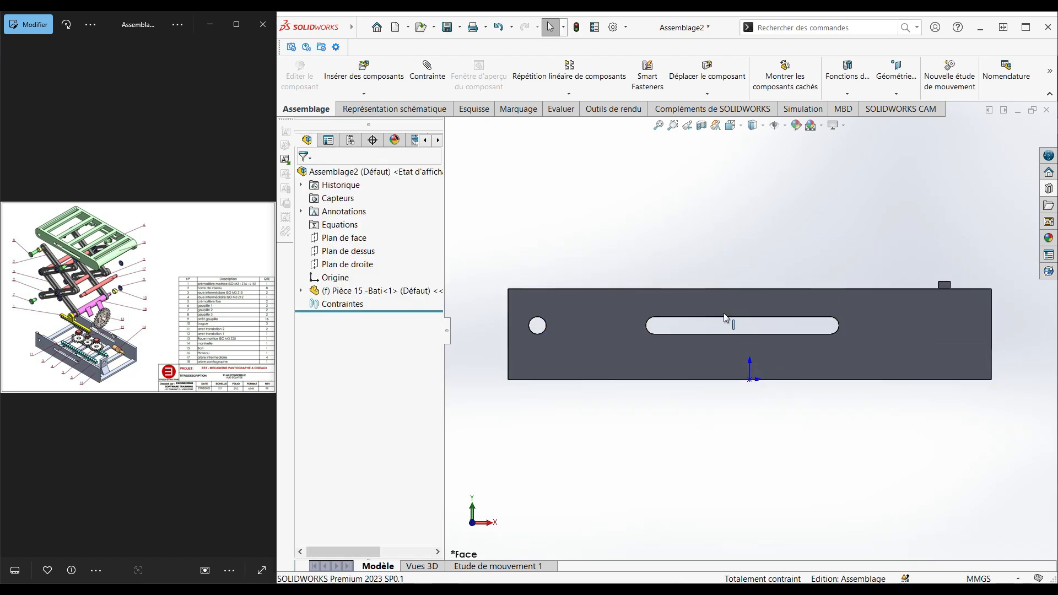
Turn off the display of origins in the assembly.
click(787, 126)
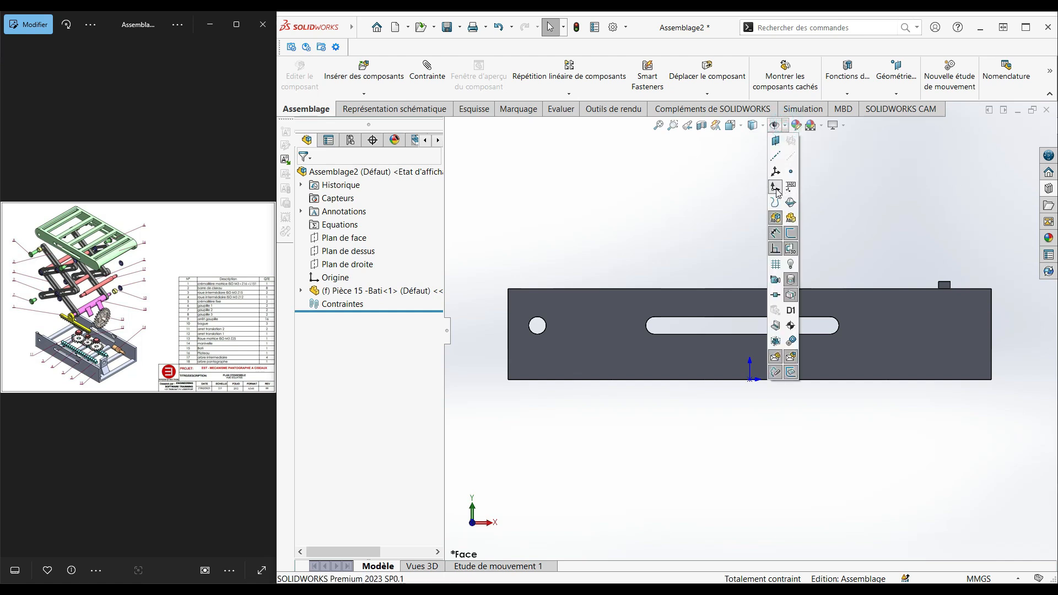
middle_drag(711, 253, 733, 309)
scroll(748, 319, up, 4)
scroll(788, 296, down, 3)
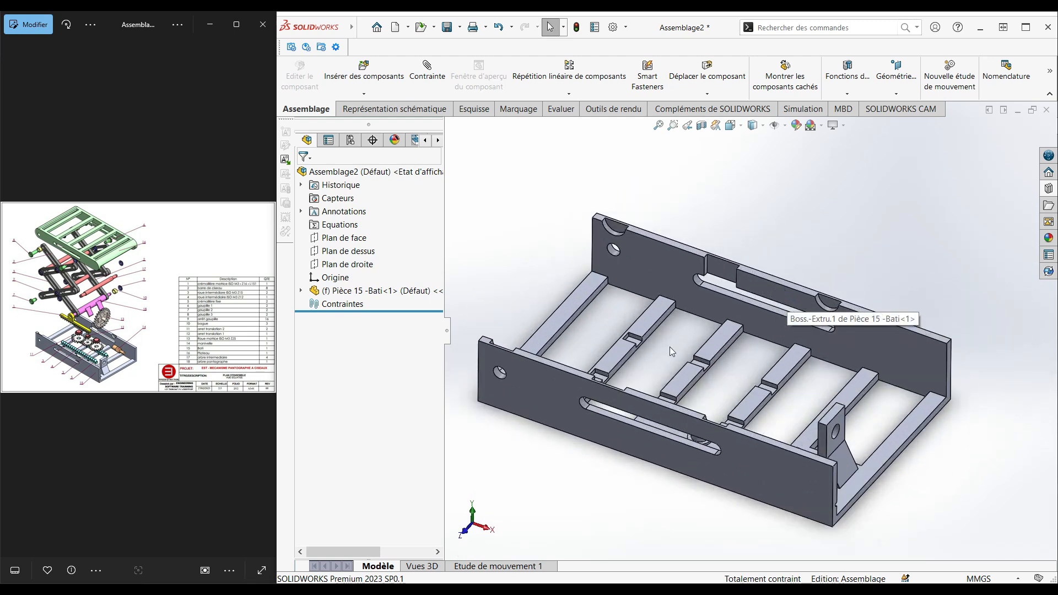
scroll(630, 327, up, 1)
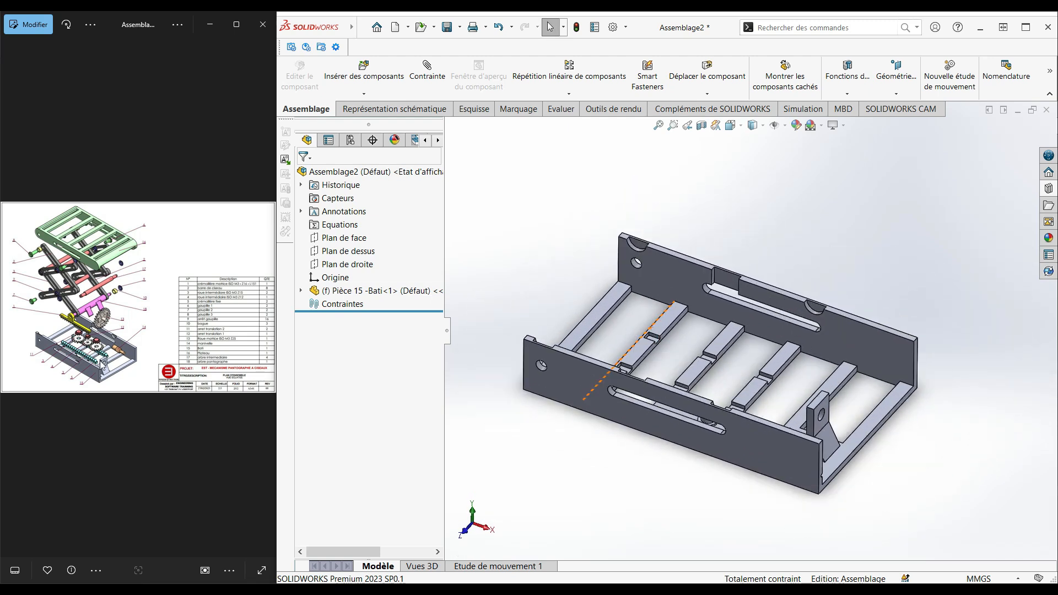
Switch to the image viewer, bring up the drawing "pièce 1.JPG" and read the rack's designation in its title block.
scroll(102, 364, up, 3)
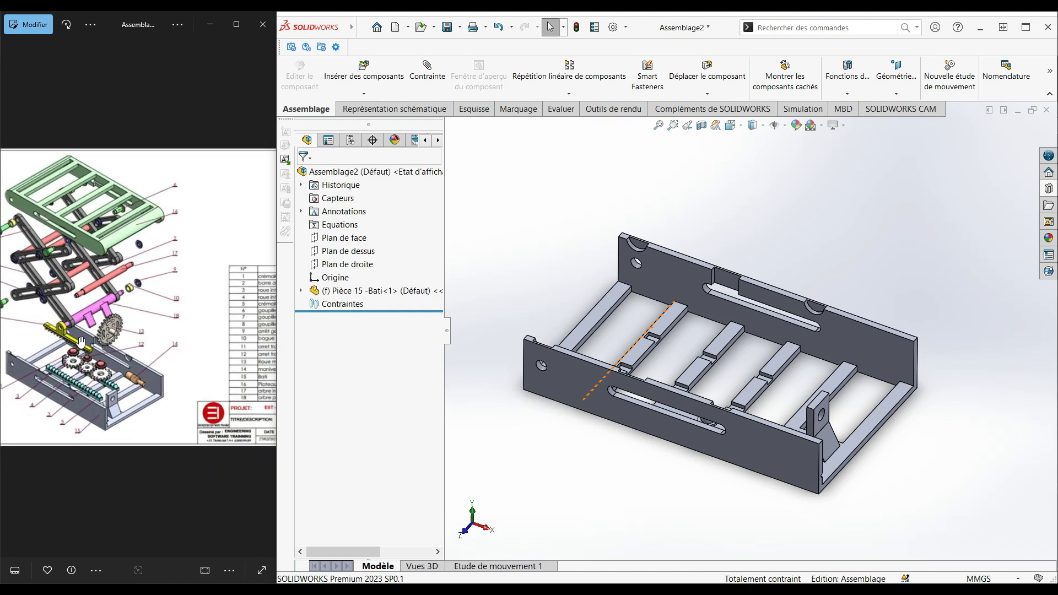
key(Right)
scroll(202, 322, up, 3)
drag(211, 326, 131, 307)
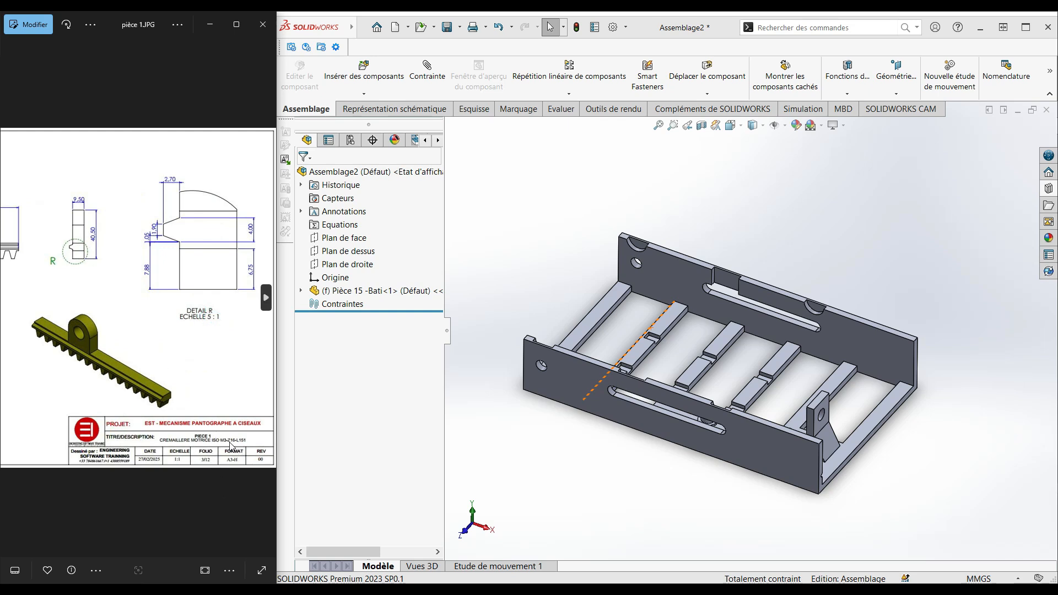
scroll(230, 444, up, 2)
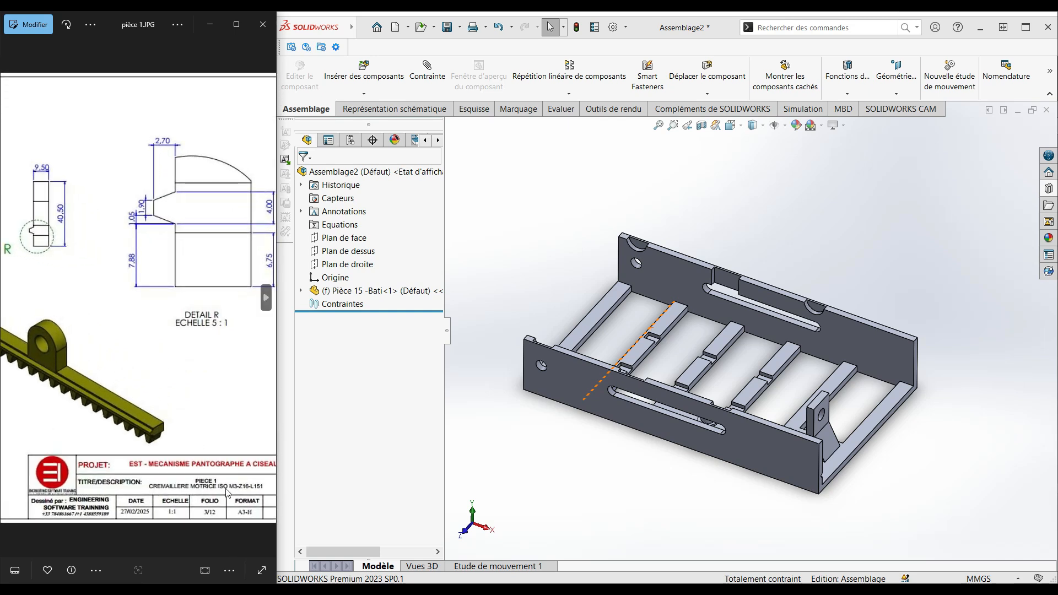
scroll(208, 453, down, 2)
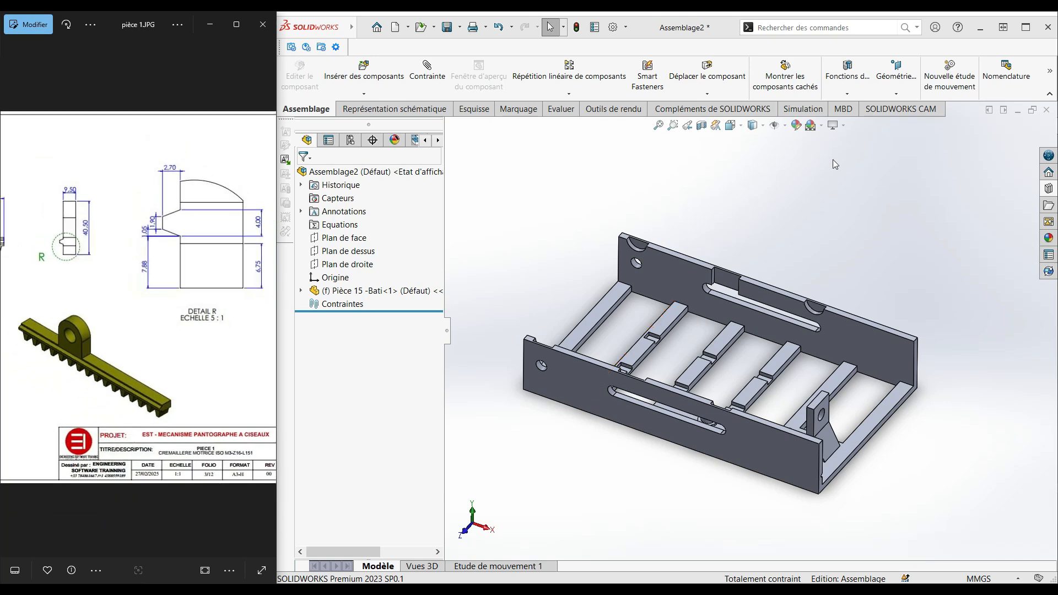
Open the design library in SOLIDWORKS and return to the Toolbox list of standards.
click(1049, 188)
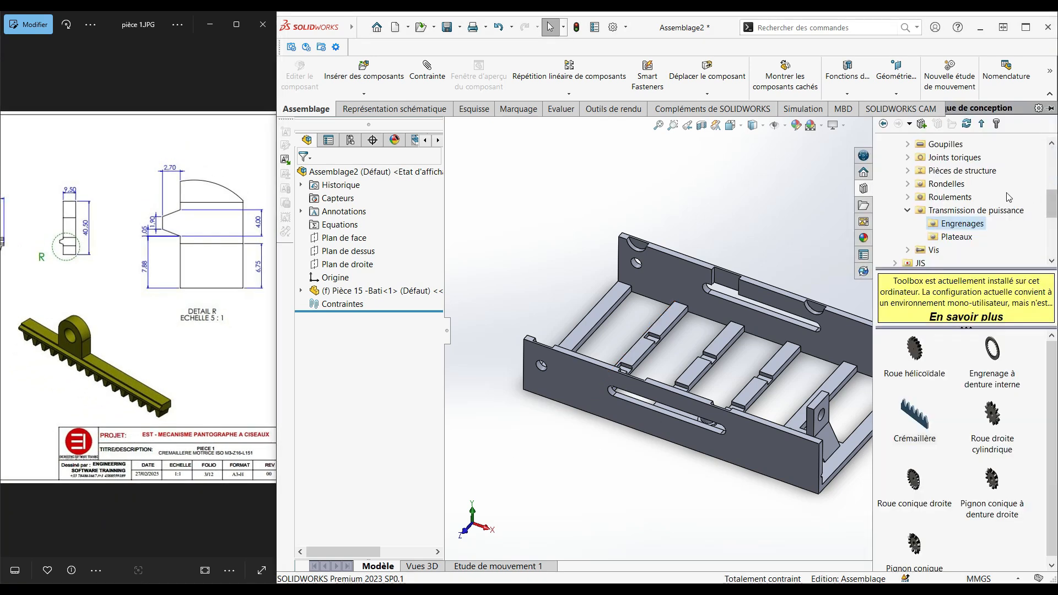
scroll(917, 200, up, 5)
scroll(917, 200, down, 2)
double_click(919, 198)
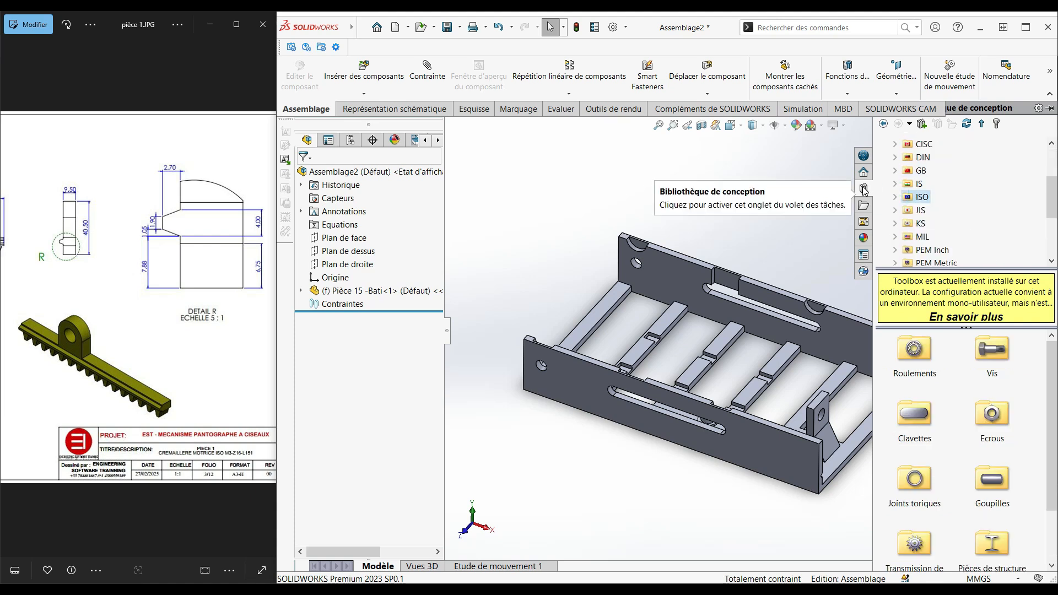
scroll(920, 190, up, 2)
click(882, 145)
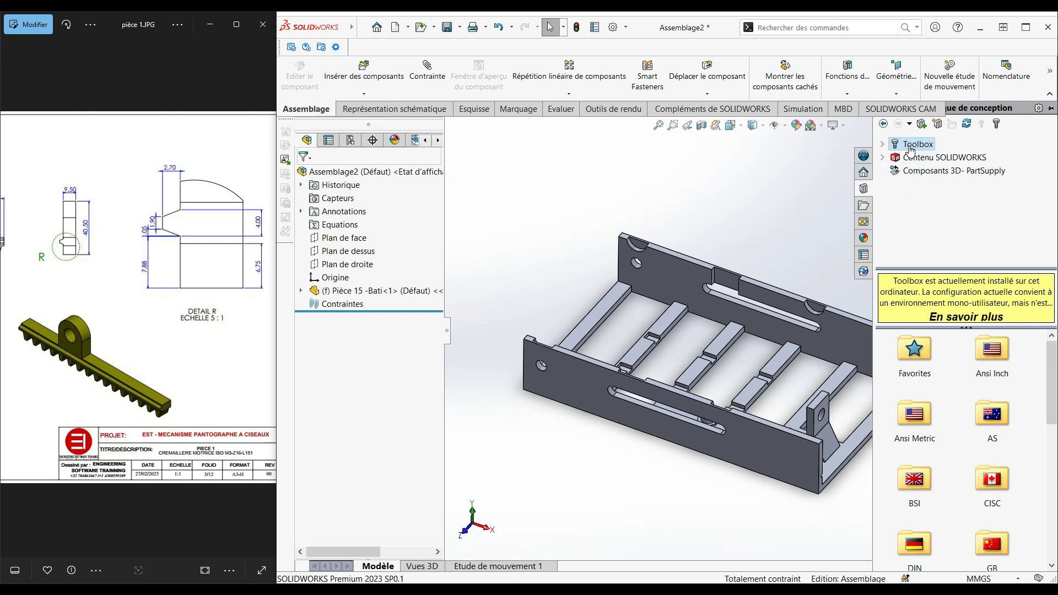
Browse the Toolbox to the ISO power transmission gears folder (Transmission de puissance, Engrenages).
scroll(938, 405, down, 3)
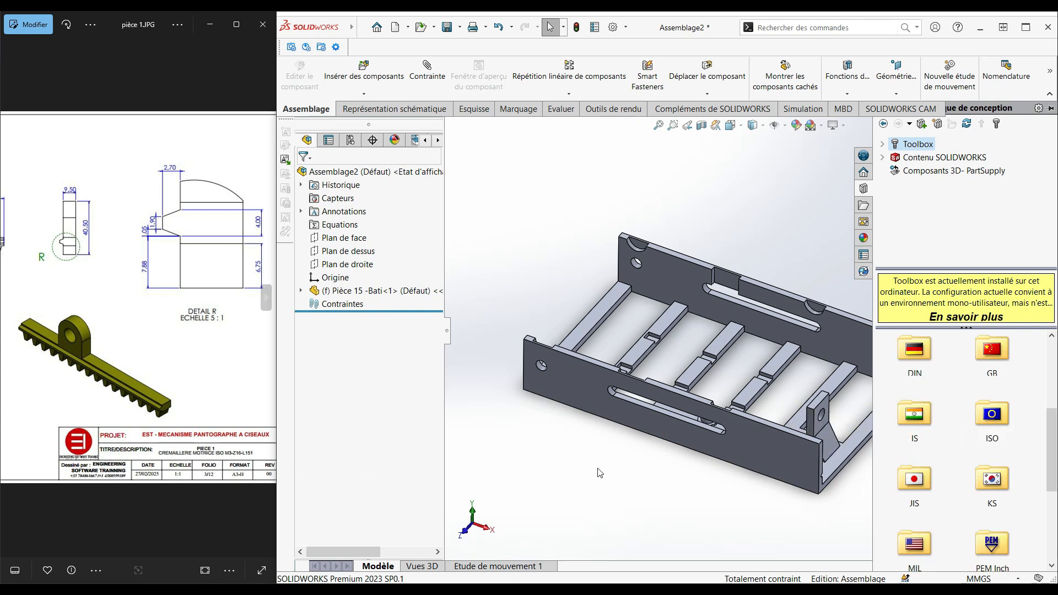
double_click(984, 413)
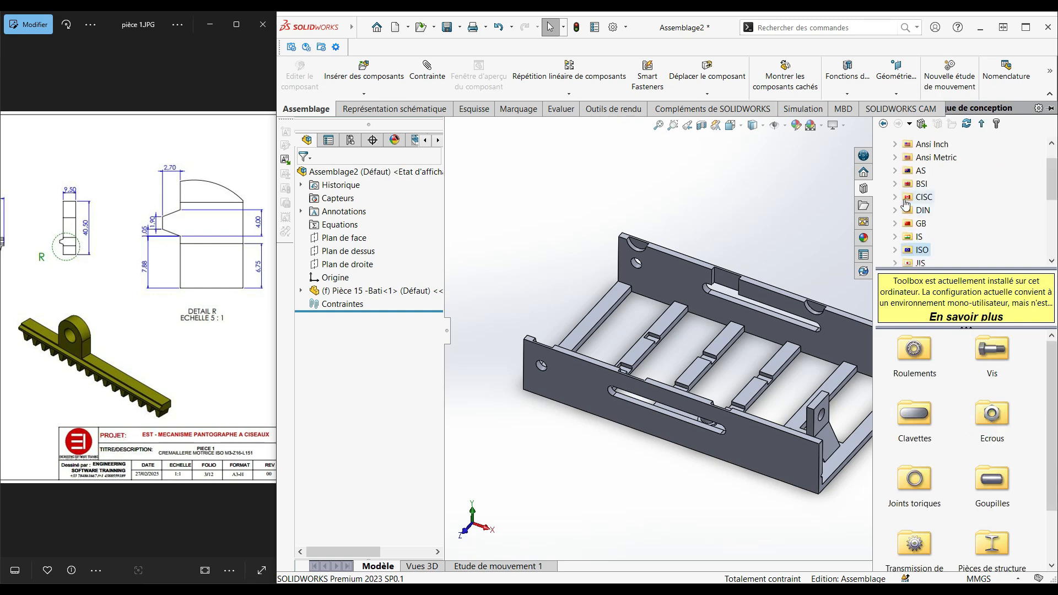
scroll(940, 207, down, 2)
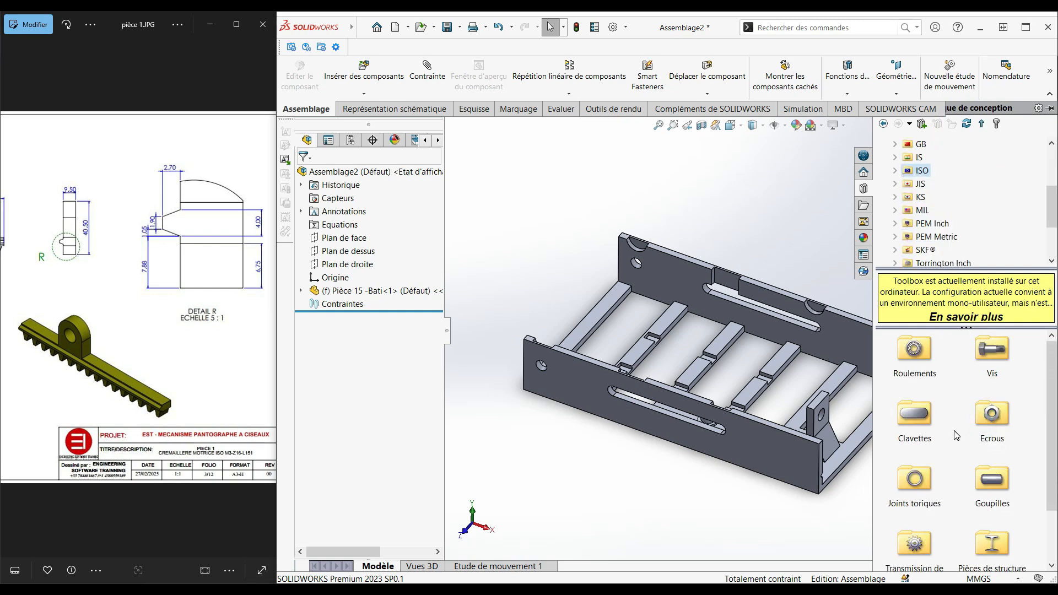
scroll(957, 436, down, 1)
double_click(916, 475)
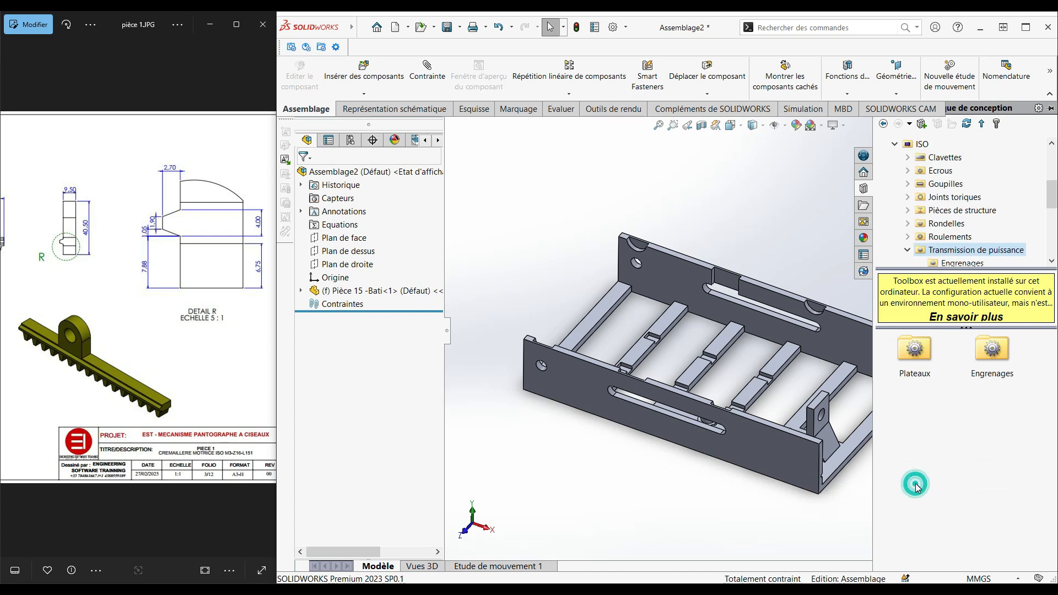
double_click(993, 348)
Insert the ISO Crémaillère from the Toolbox into the assembly, placing it in free space above the frame.
middle_drag(810, 407, 867, 342)
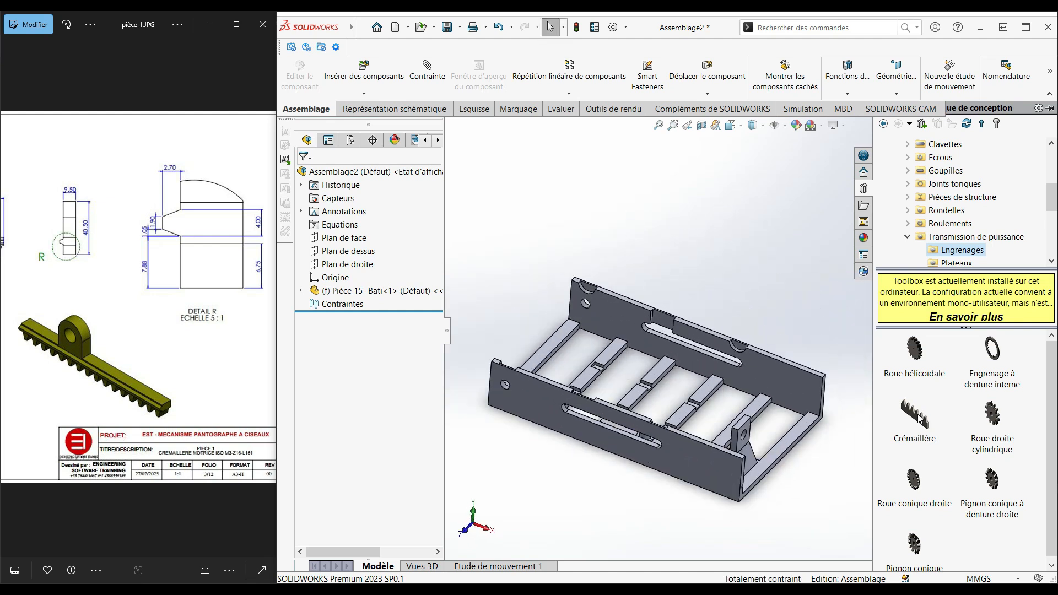
mouse_move(919, 419)
drag(919, 419, 748, 299)
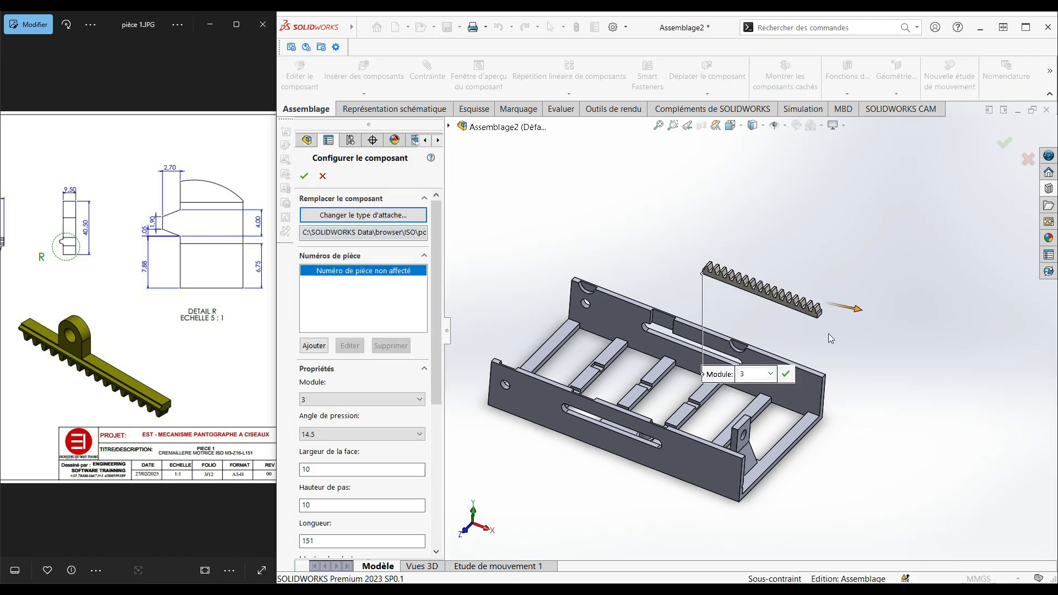
scroll(824, 295, down, 2)
scroll(739, 325, up, 1)
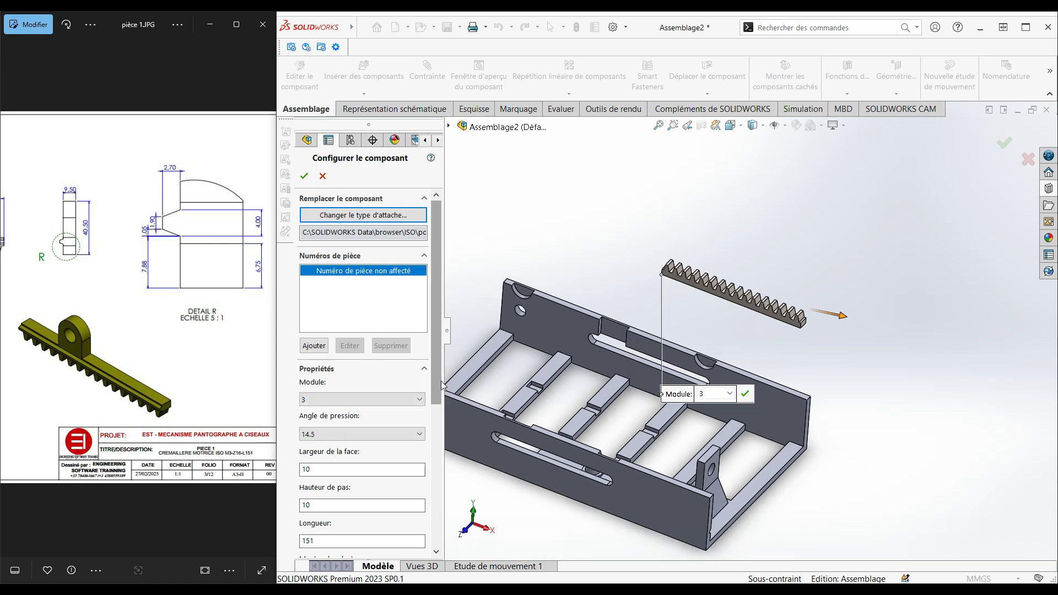
Check the rack's width on the drawing and set its face width (Largeur de la face) to 9.5.
scroll(435, 392, down, 2)
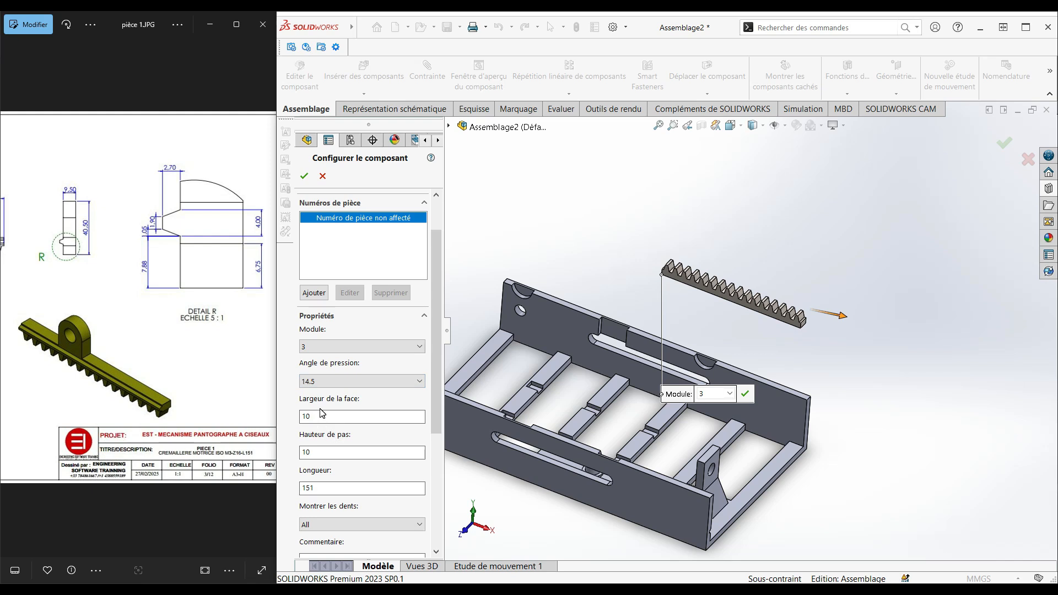
scroll(68, 216, up, 1)
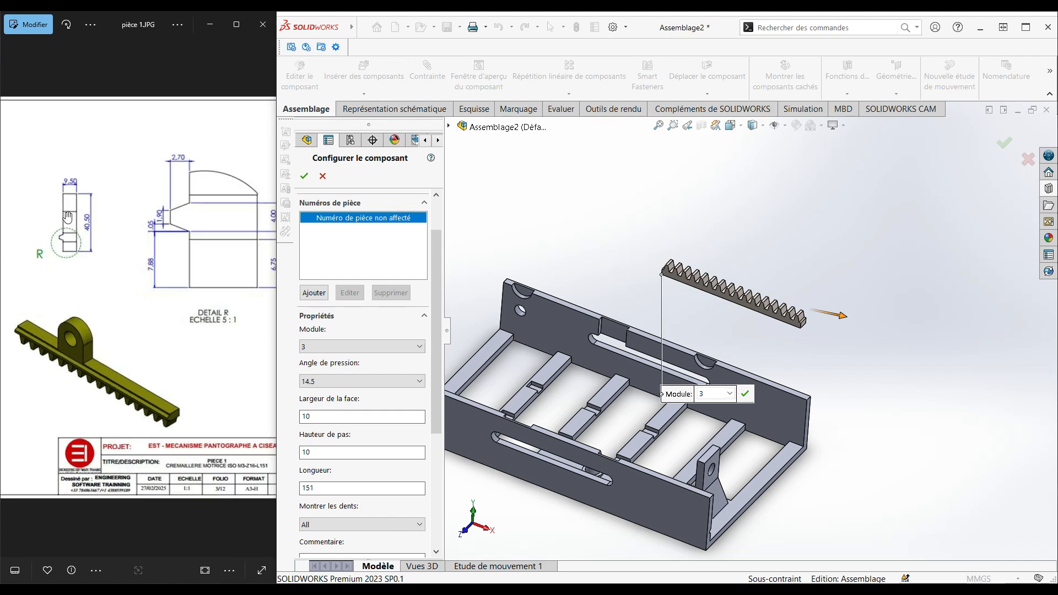
scroll(67, 217, up, 1)
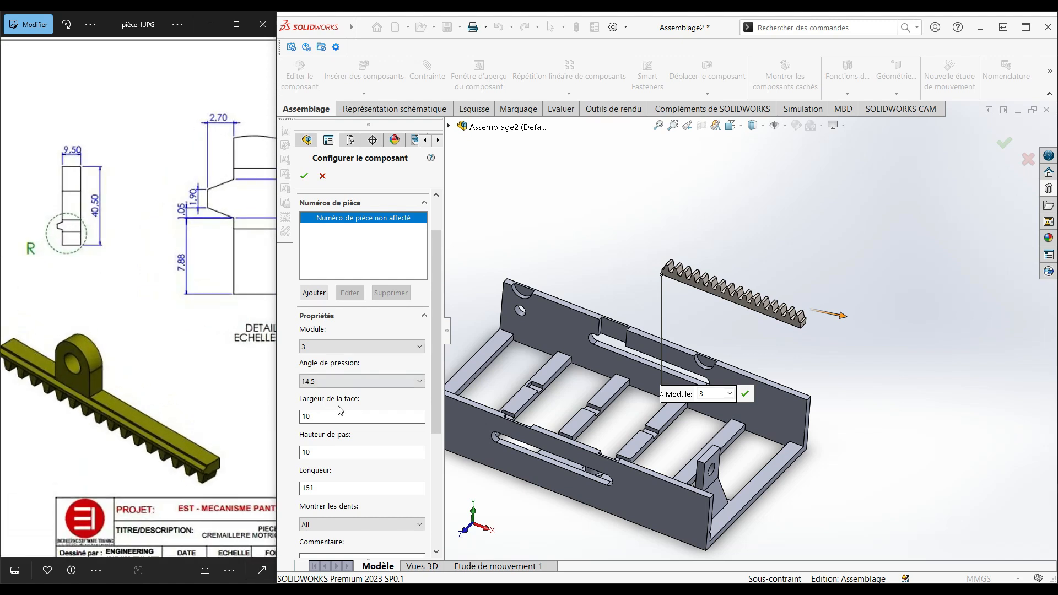
drag(321, 421, 294, 418)
text(9.5)
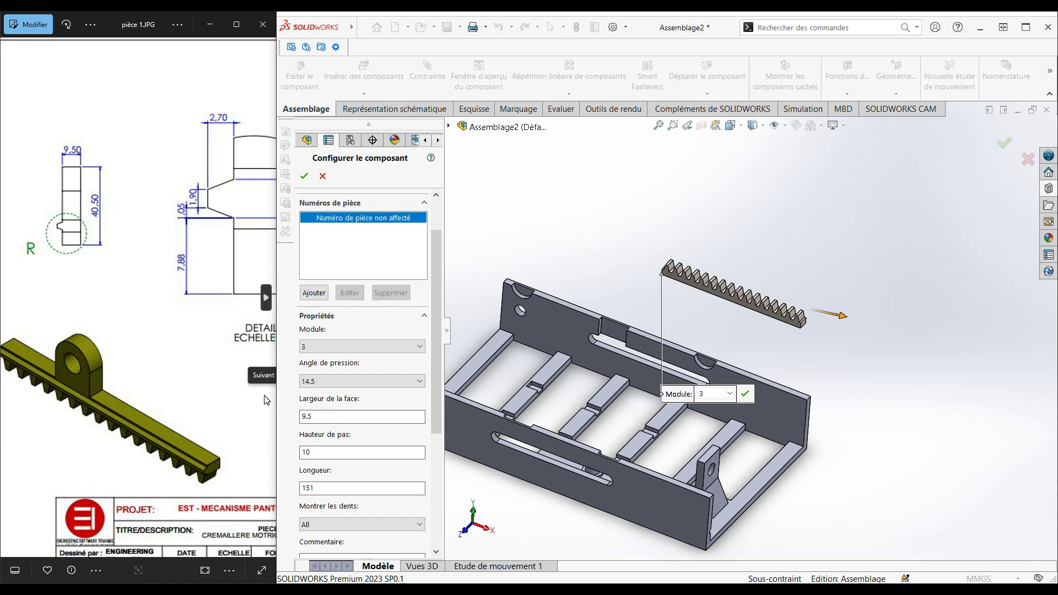
Examine the rack's pitch height, length and remaining Toolbox properties against the model preview.
click(320, 451)
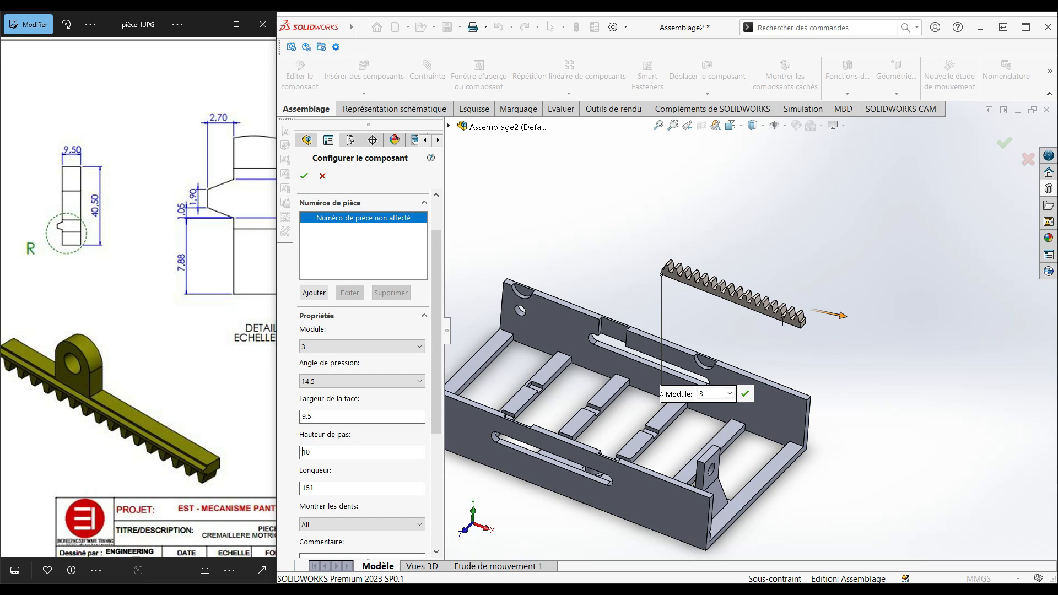
scroll(783, 322, up, 2)
scroll(772, 328, down, 6)
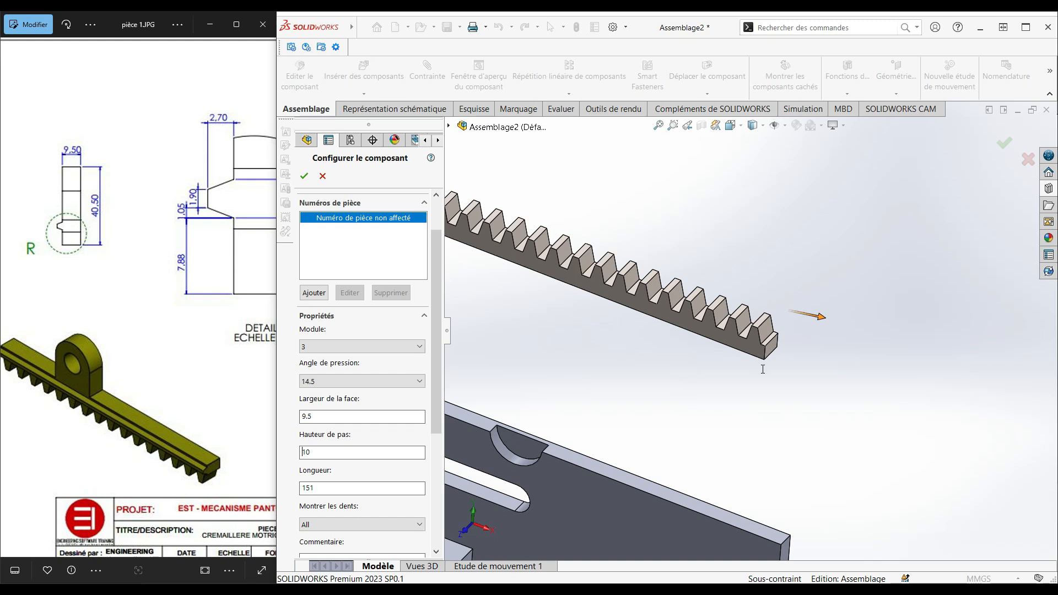
scroll(752, 385, down, 4)
scroll(753, 386, up, 6)
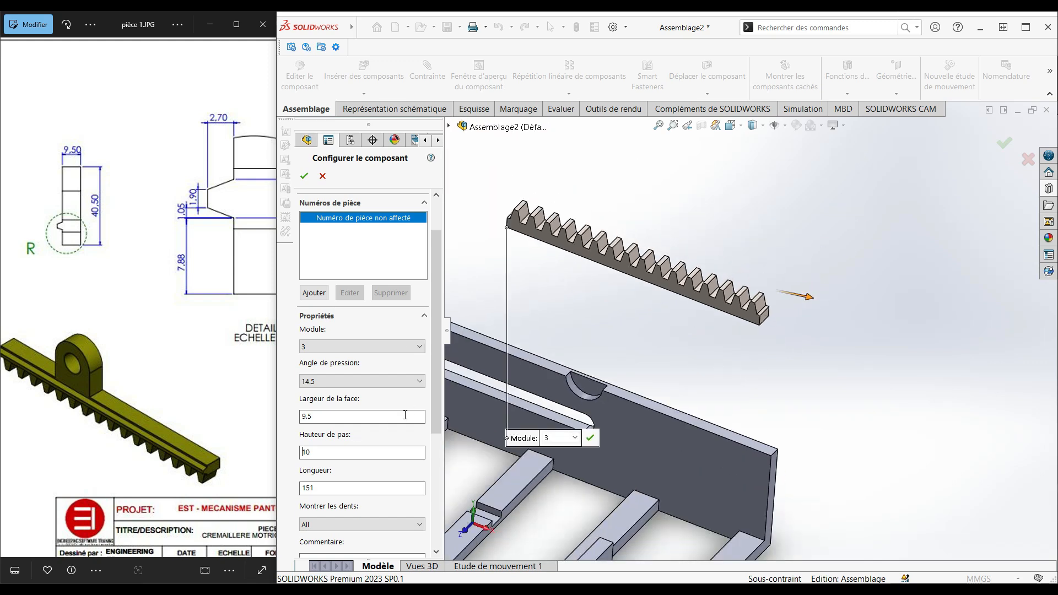
drag(436, 412, 432, 462)
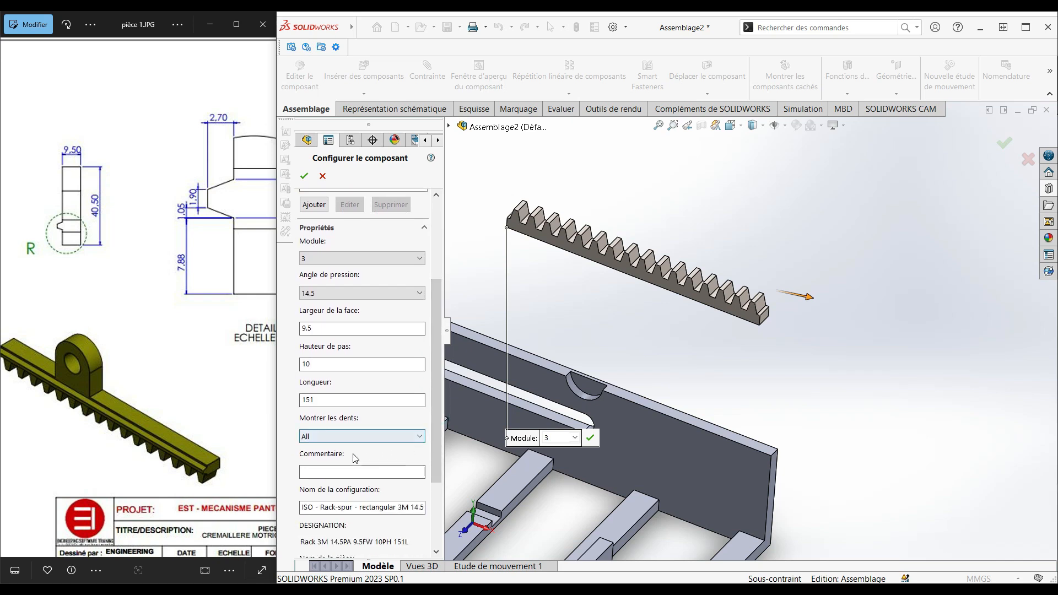
scroll(187, 354, down, 3)
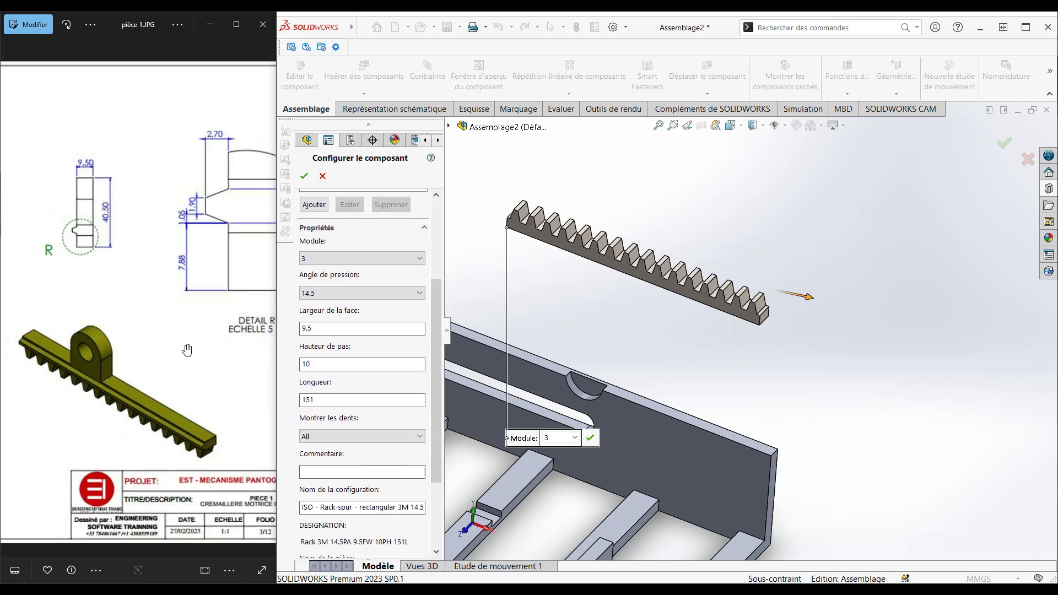
Check the rack's designation on the part 1 drawing, accept the rack configuration and end insertion without placing another copy.
scroll(196, 388, up, 3)
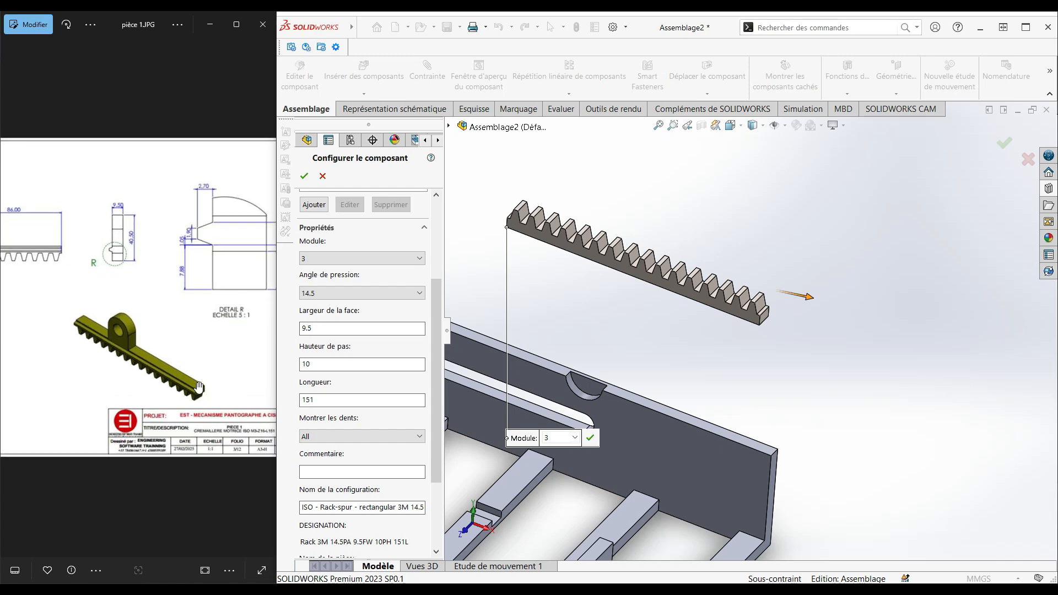
click(231, 414)
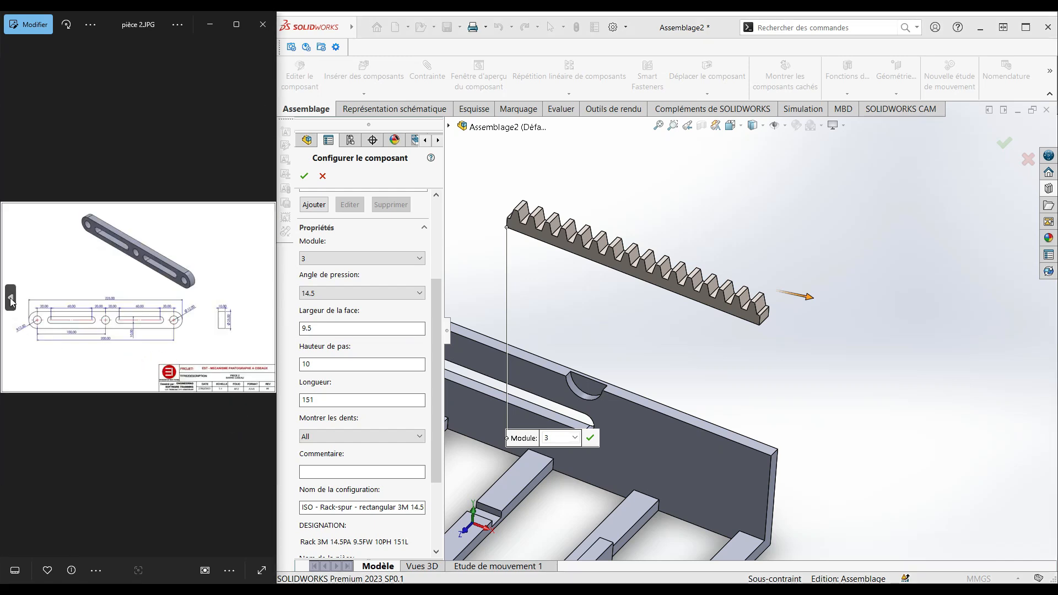
click(11, 298)
scroll(194, 327, up, 3)
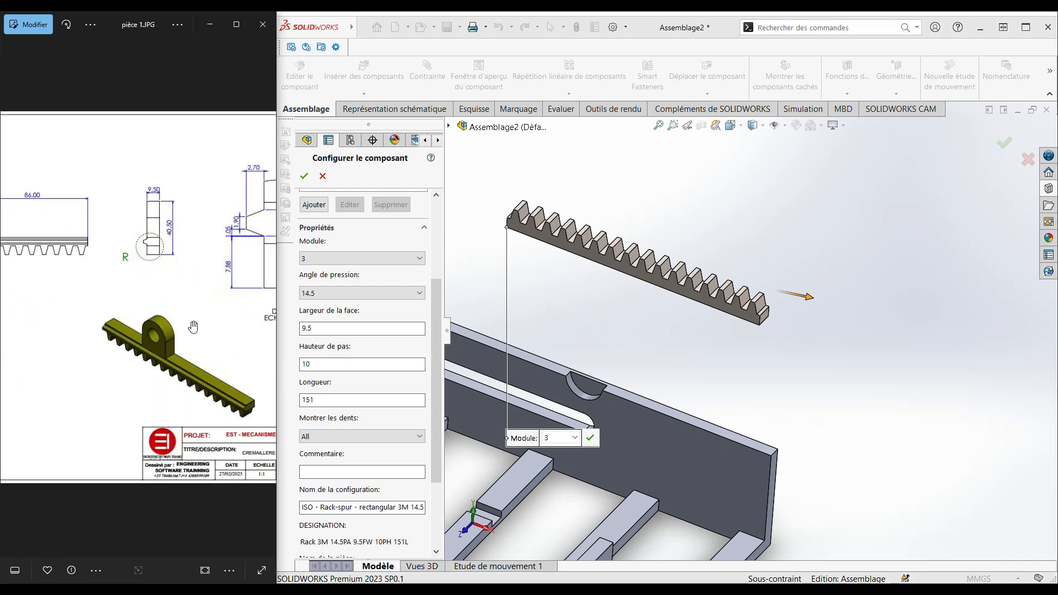
drag(193, 327, 121, 313)
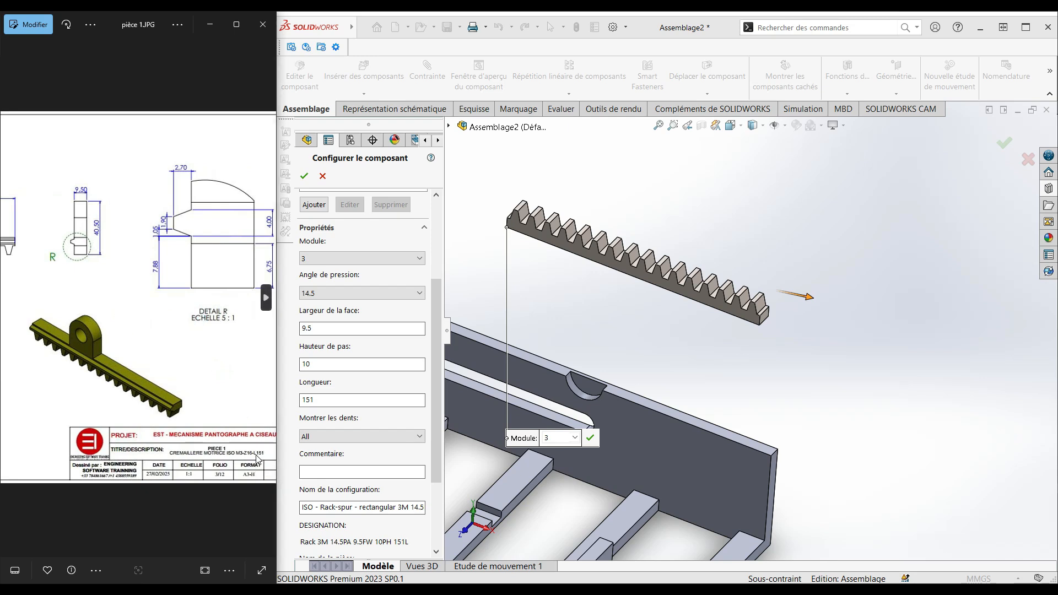
scroll(599, 362, down, 2)
scroll(614, 355, up, 4)
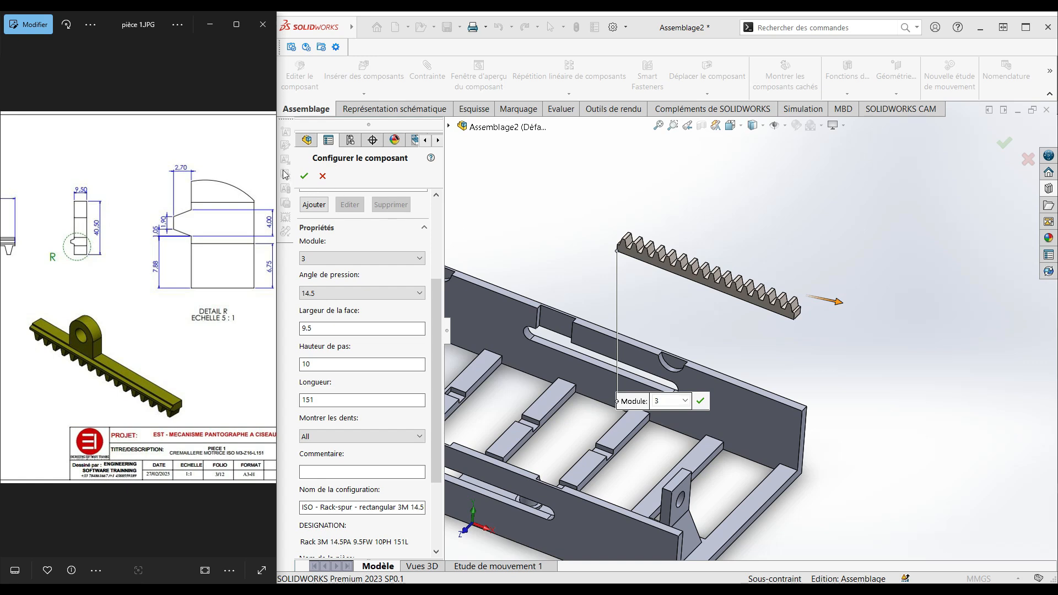
click(303, 175)
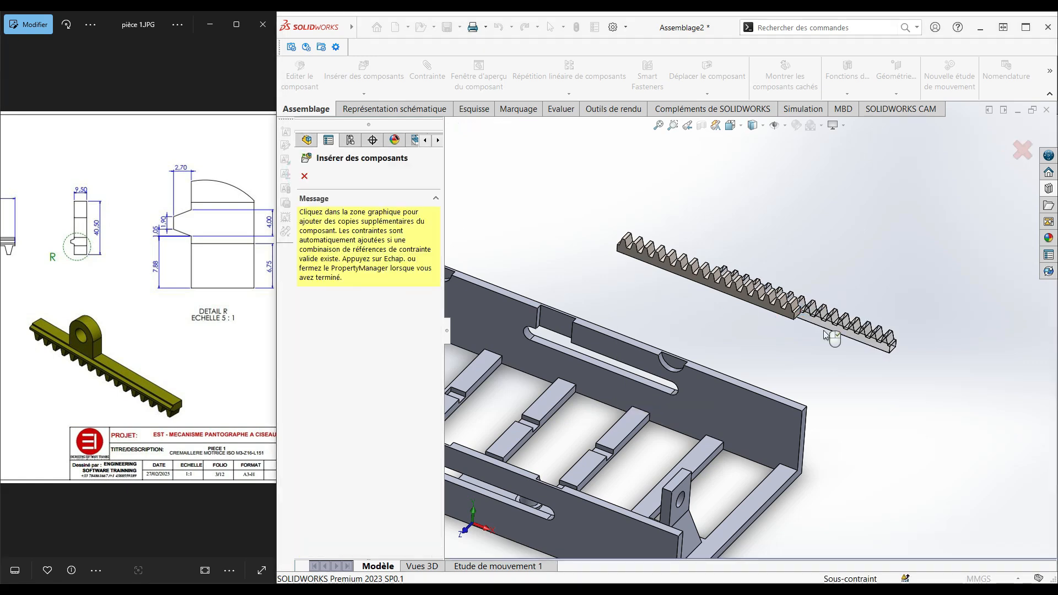
click(305, 177)
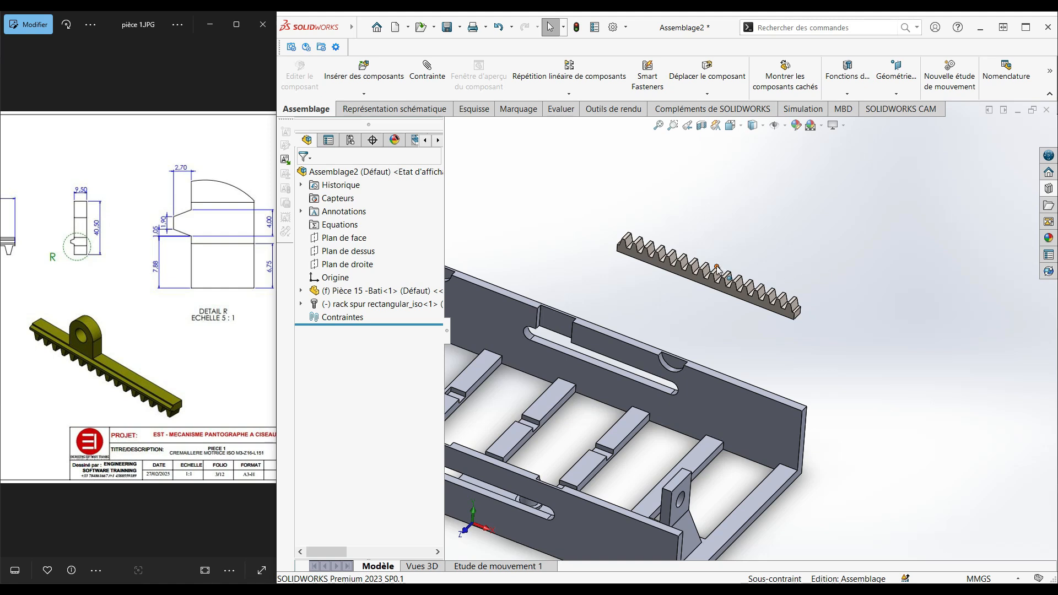
Consult the drawing's tooth detail A and measure the distance from the end tooth's tip to the rack's underside.
scroll(798, 310, down, 2)
scroll(799, 310, down, 2)
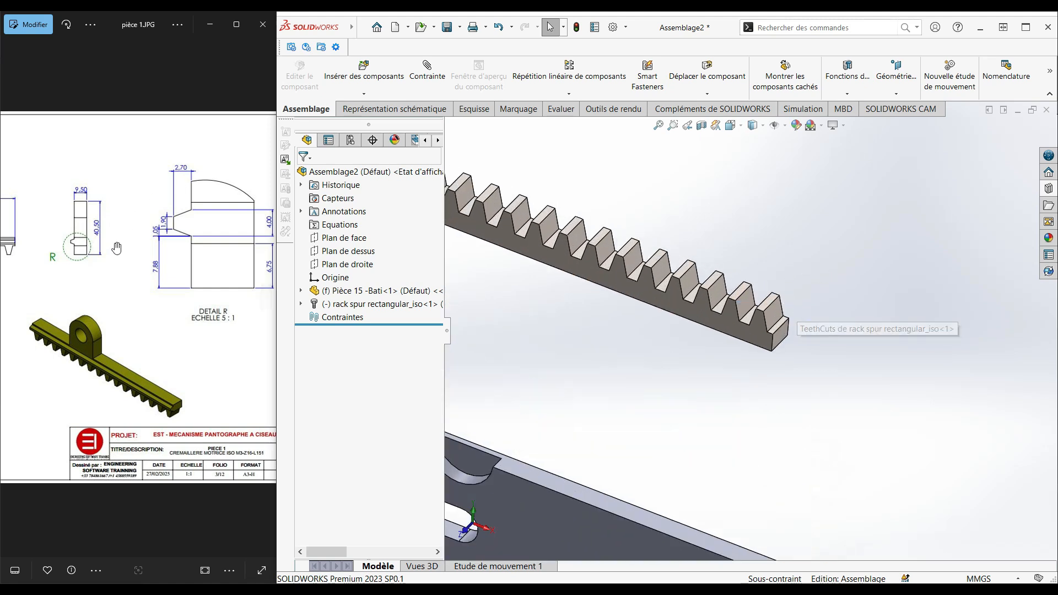
scroll(170, 271, down, 1)
scroll(170, 271, down, 2)
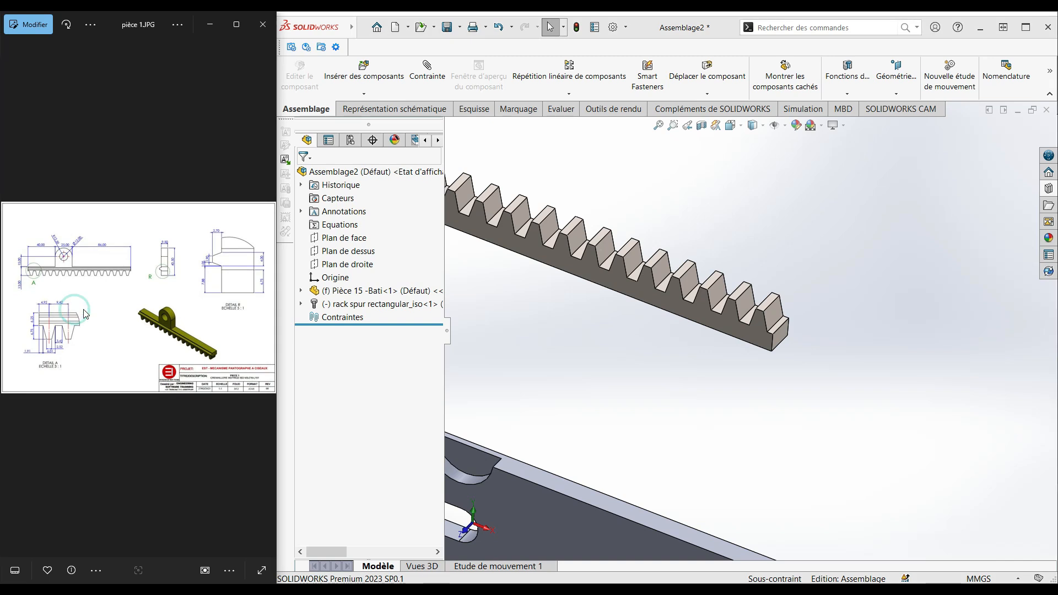
scroll(54, 329, up, 2)
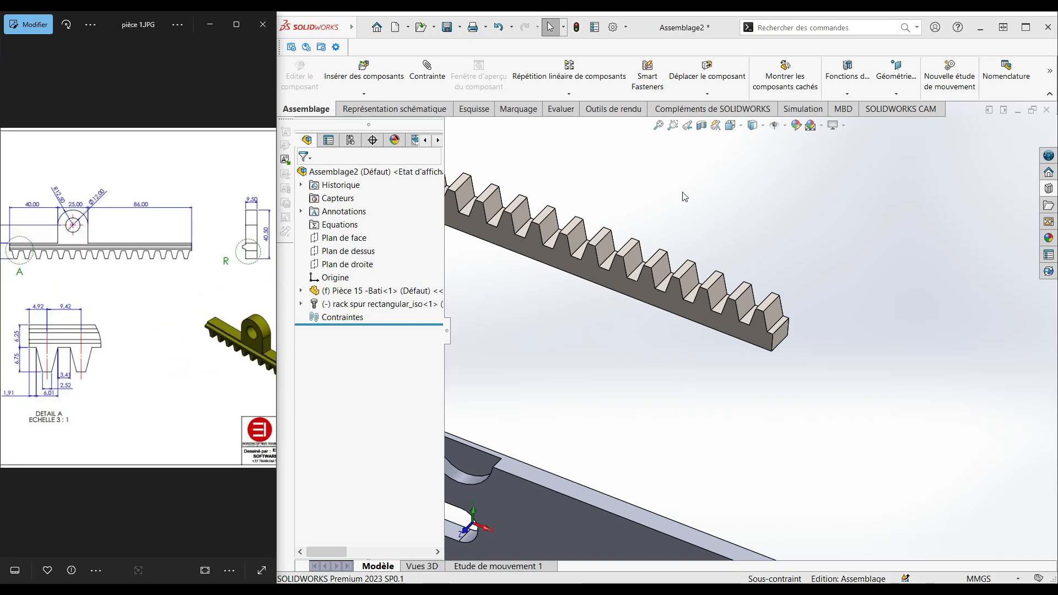
click(563, 109)
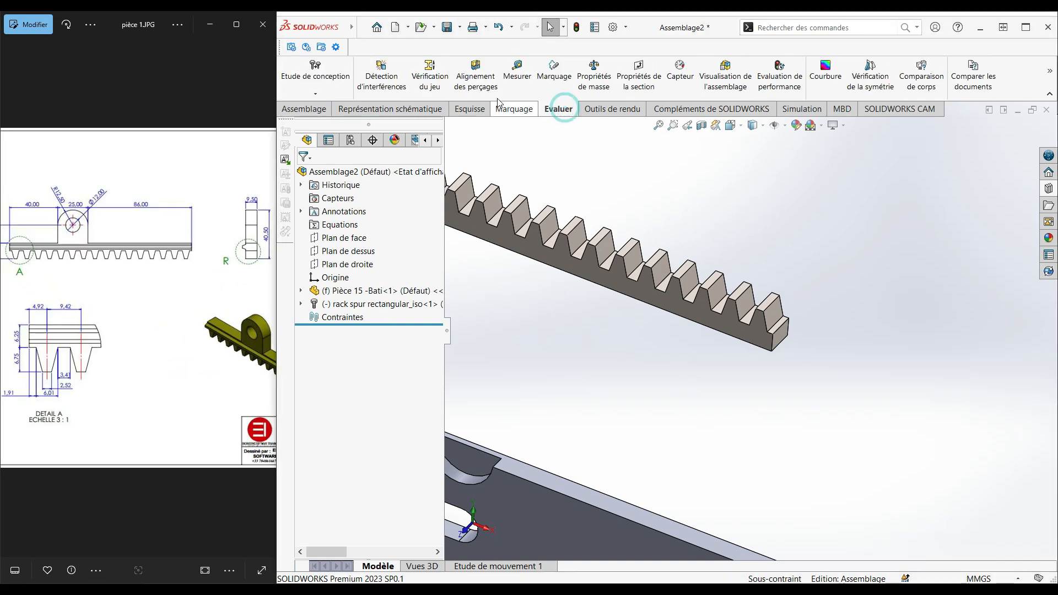
click(517, 72)
scroll(788, 322, up, 3)
scroll(763, 312, down, 5)
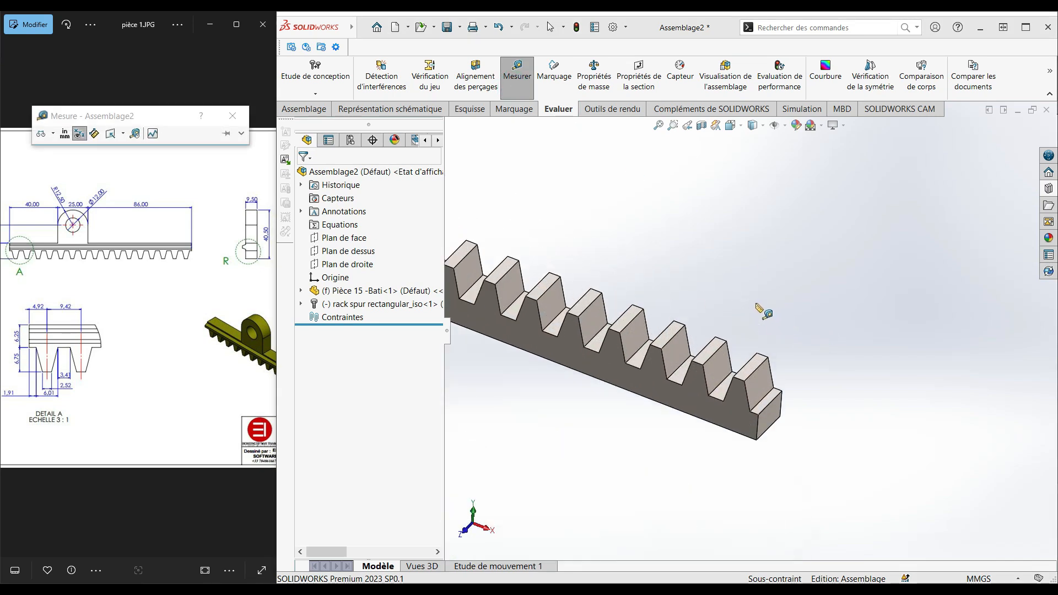
click(748, 377)
middle_drag(755, 380, 805, 188)
click(761, 411)
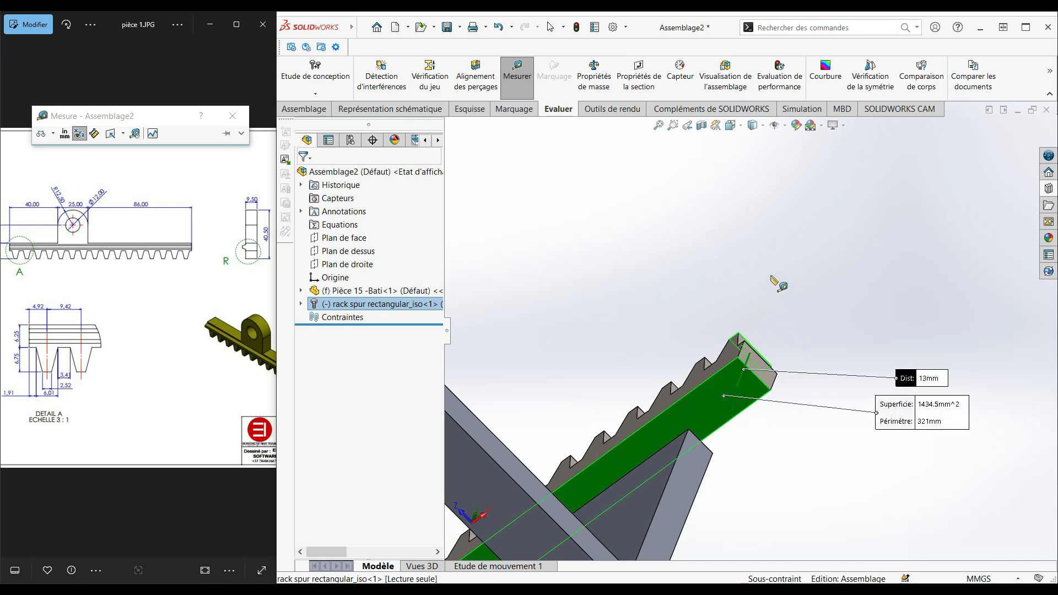
middle_drag(761, 411, 809, 359)
scroll(811, 361, up, 3)
scroll(783, 319, down, 3)
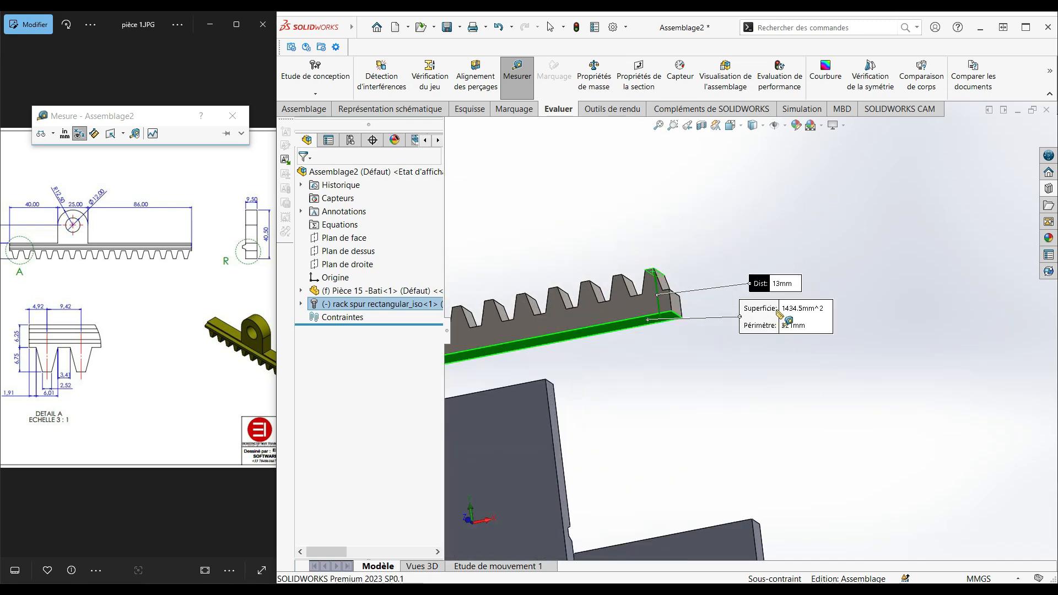
click(648, 226)
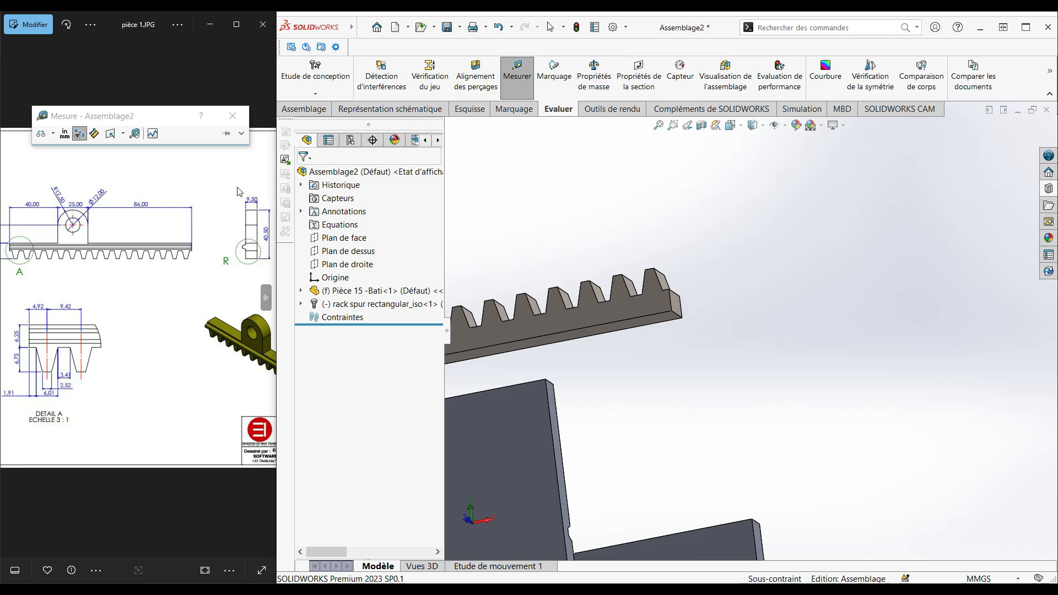
click(232, 116)
Rotate the rack about its lengthwise axis with the triad so that its teeth point downward.
scroll(630, 252, down, 3)
scroll(635, 275, up, 5)
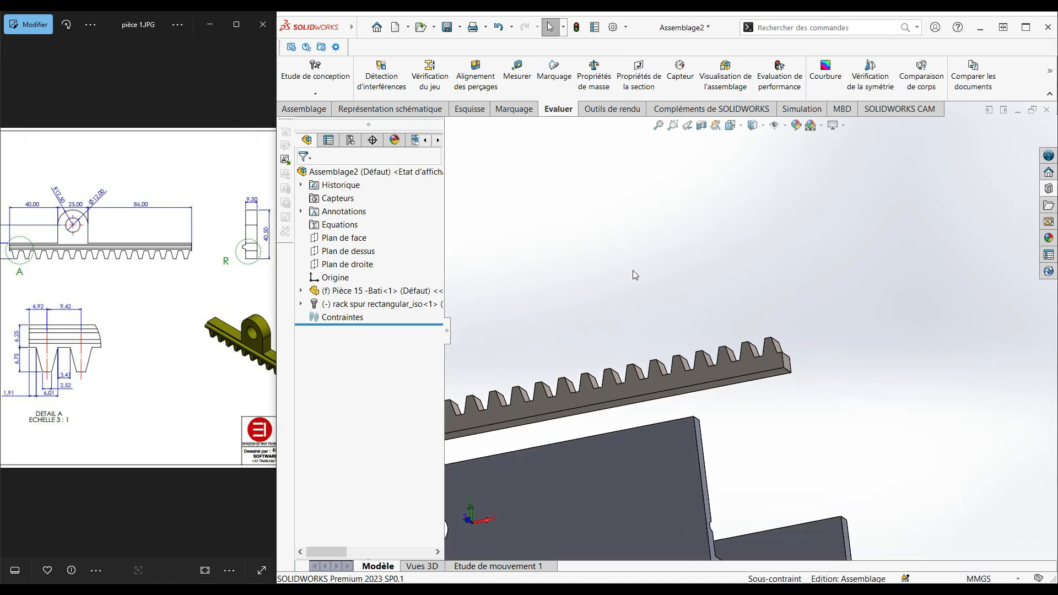
scroll(635, 275, up, 5)
scroll(706, 303, down, 1)
scroll(699, 362, up, 1)
scroll(689, 361, down, 1)
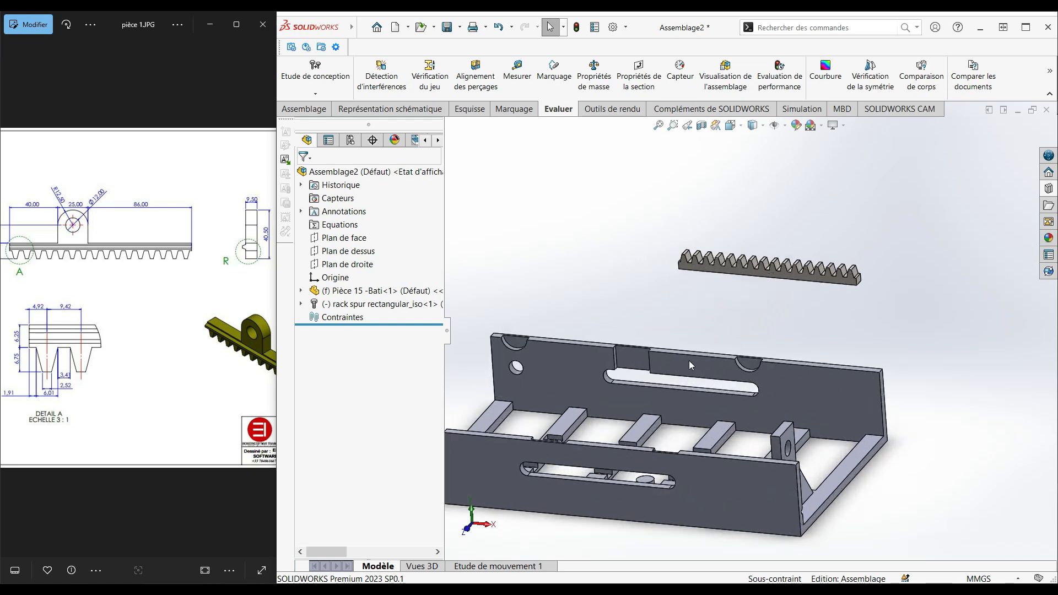
click(744, 270)
click(640, 260)
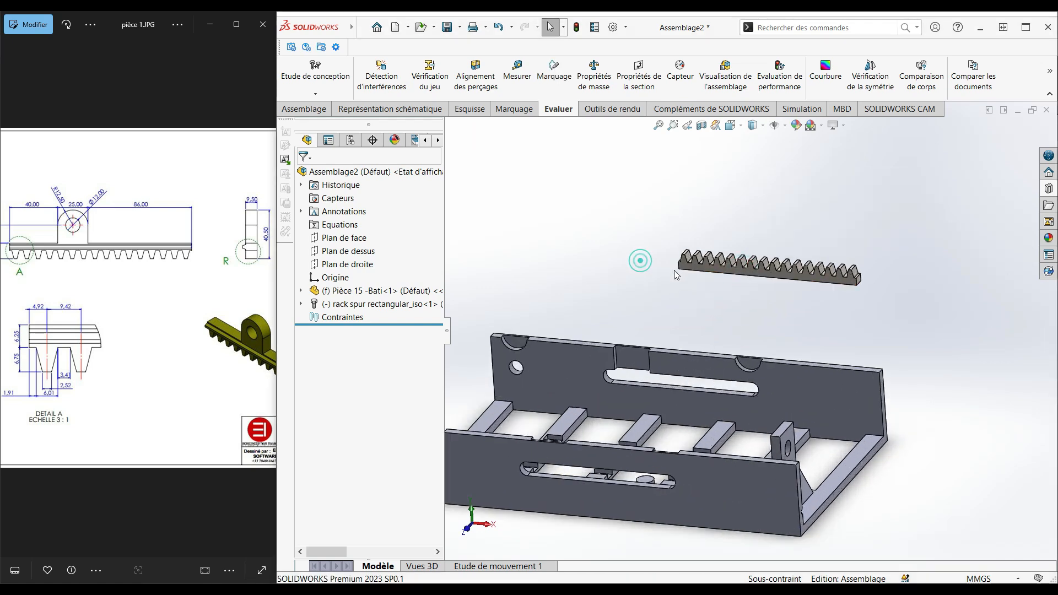
click(746, 279)
right_click(749, 280)
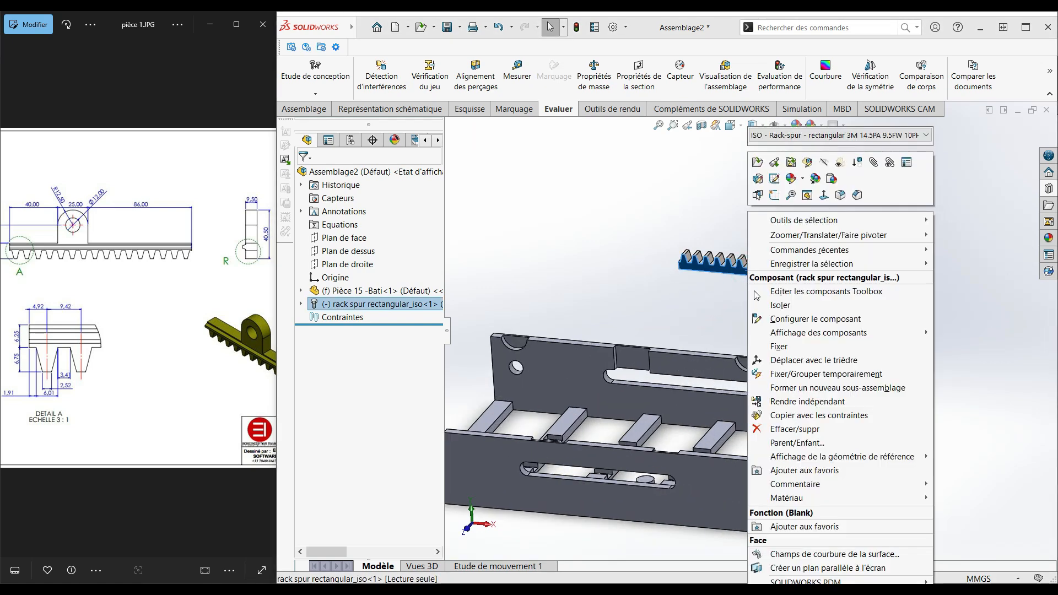
click(800, 361)
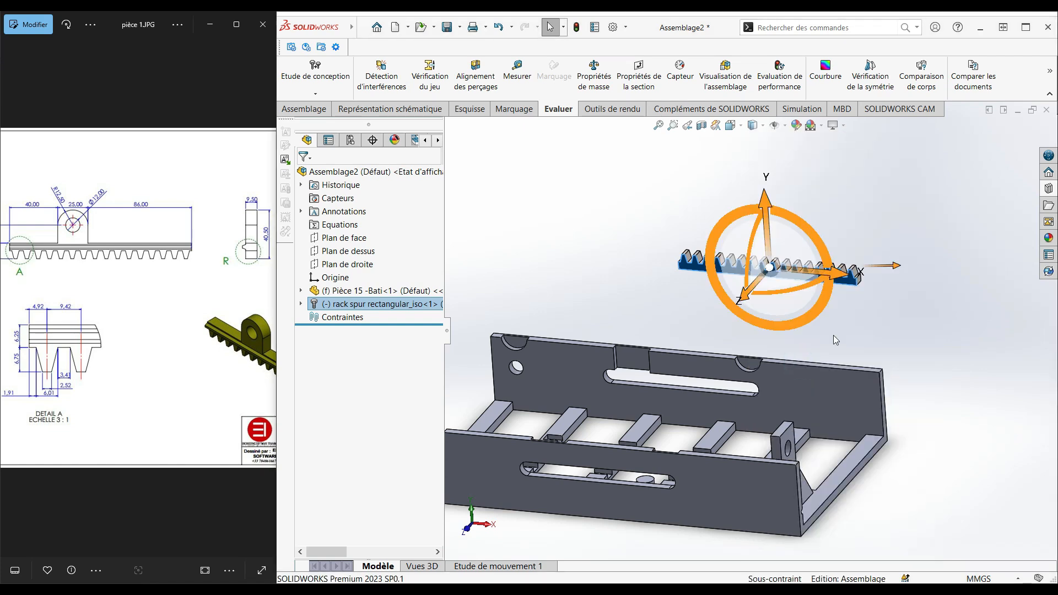
middle_drag(888, 310, 707, 266)
drag(707, 266, 837, 423)
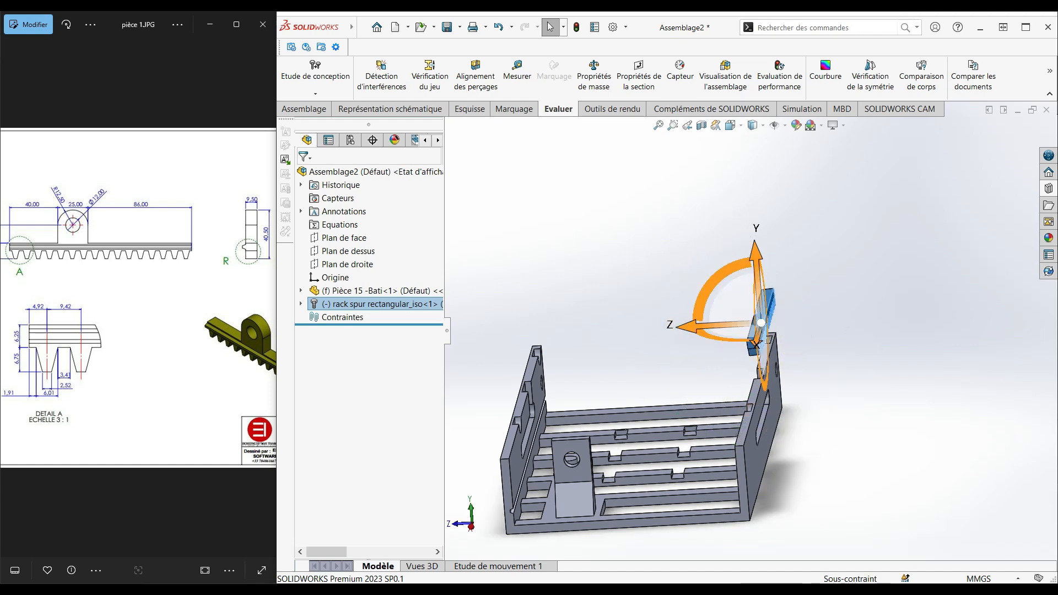
click(802, 242)
Move the rack down closer to the frame's upper edge.
middle_drag(785, 279, 822, 281)
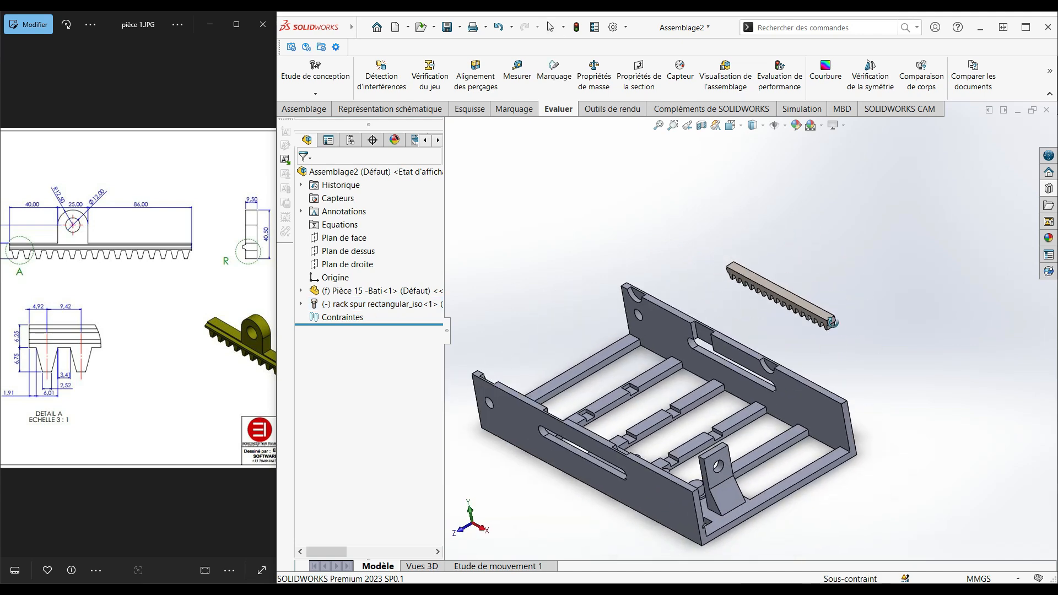
scroll(790, 253, up, 4)
click(733, 126)
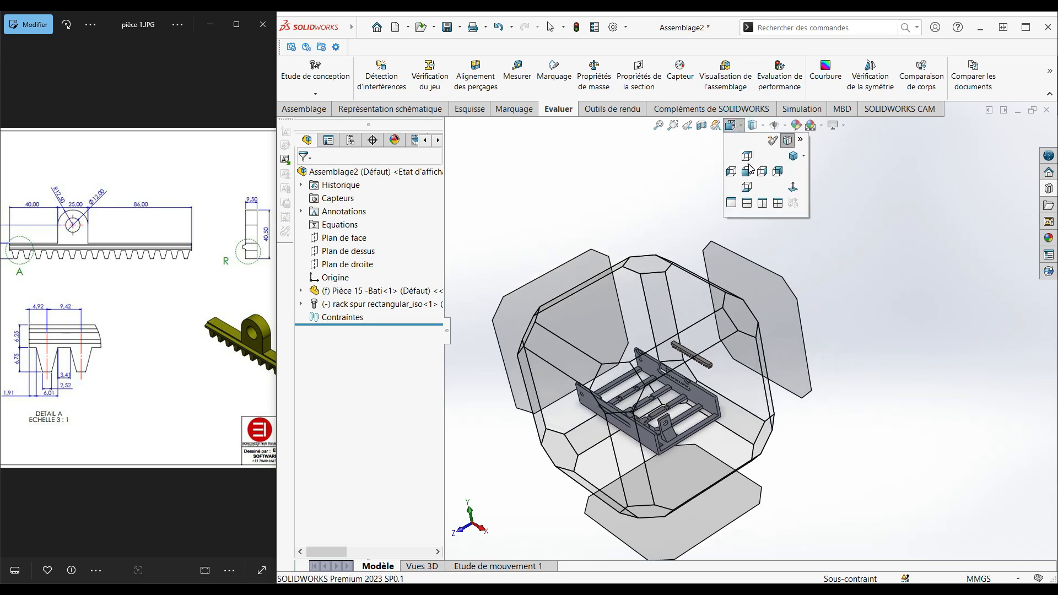
click(749, 168)
drag(825, 230, 780, 313)
mouse_move(709, 266)
middle_down()
mouse_move(739, 229)
mouse_move(705, 259)
middle_up()
scroll(759, 285, up, 3)
scroll(864, 342, down, 2)
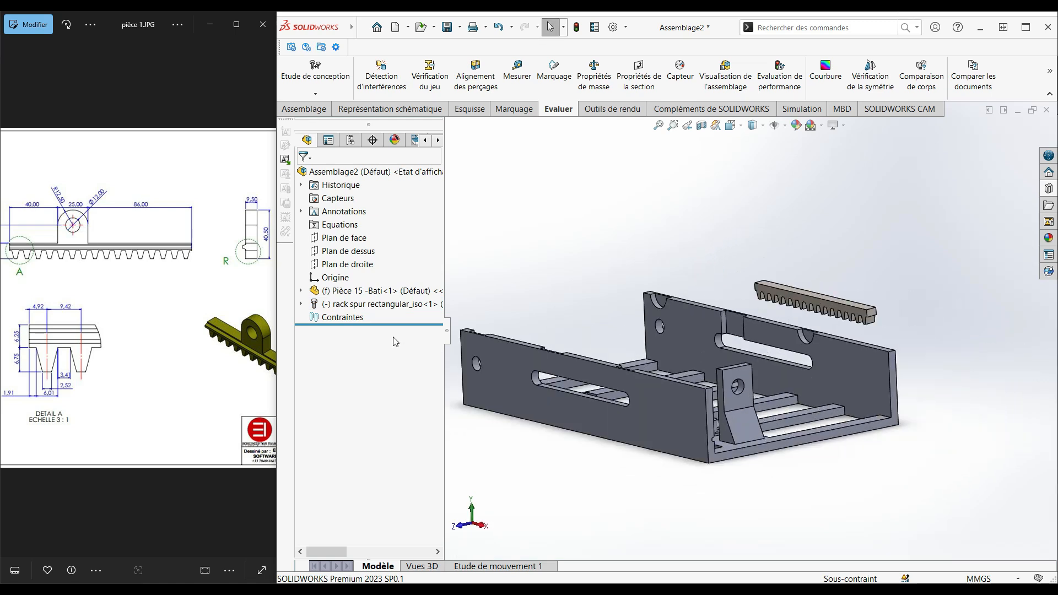
Make the rack component independent and save it as cremaillère motrice in the Pantographe folder.
click(356, 306)
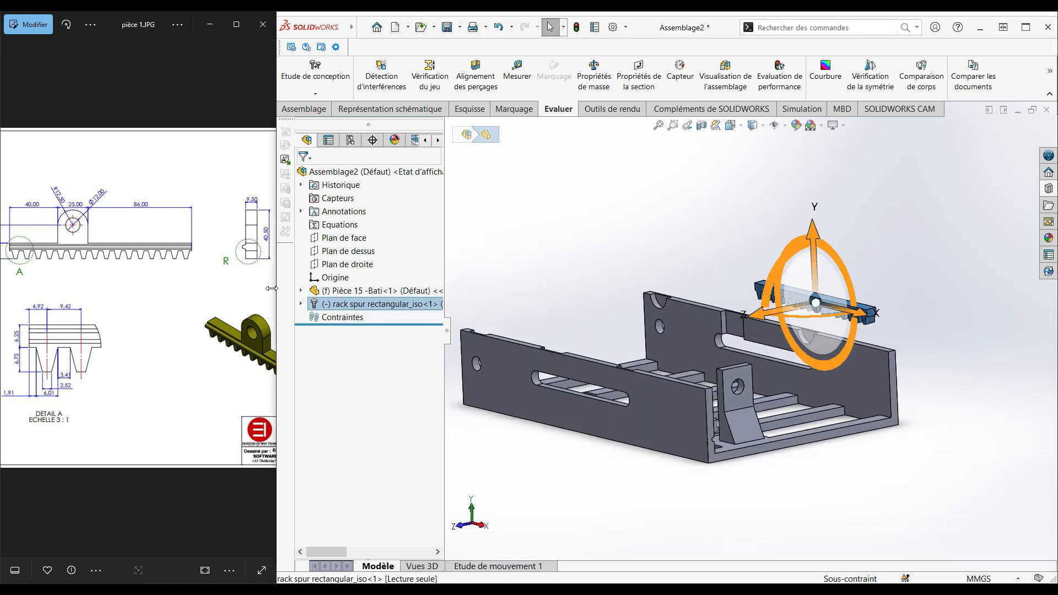
right_click(356, 307)
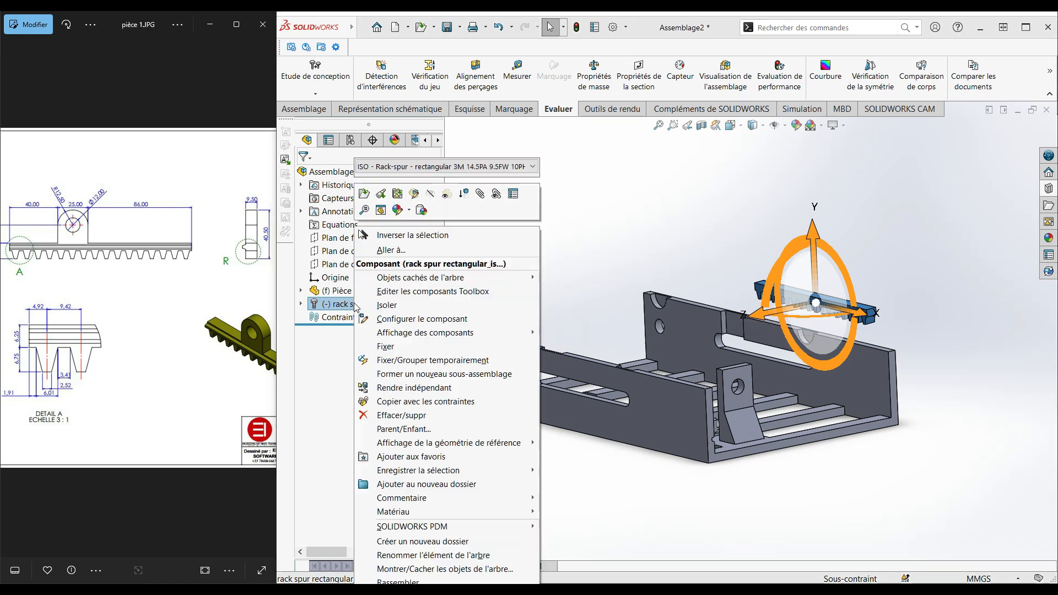
click(396, 404)
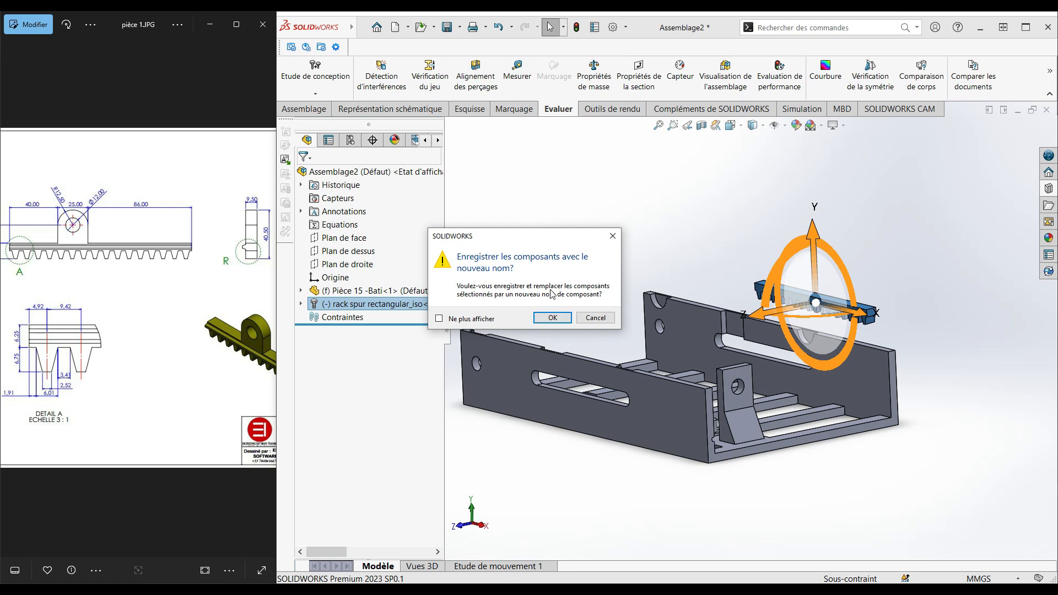
click(553, 319)
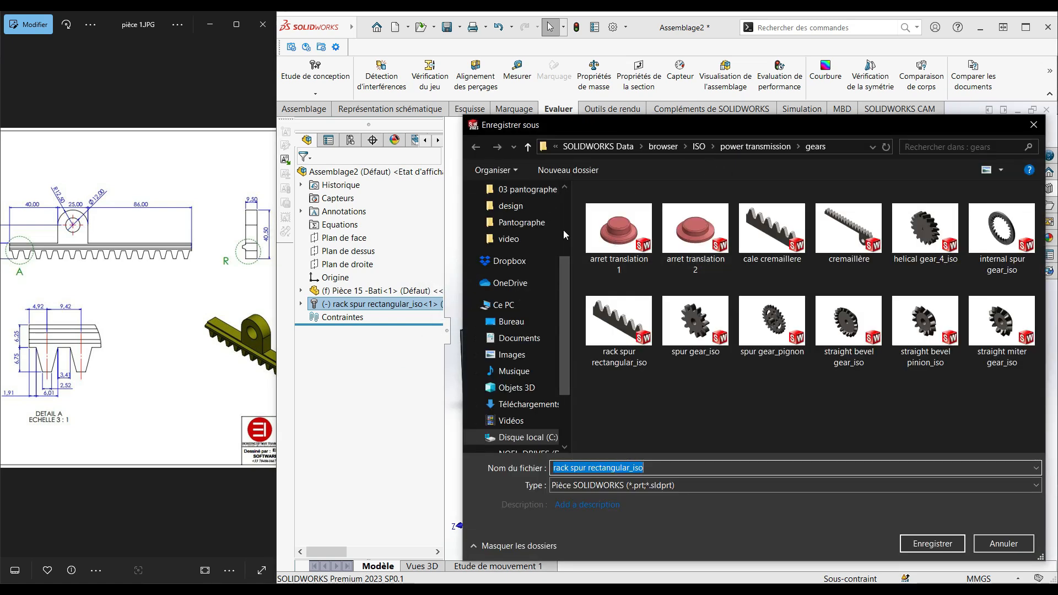
click(524, 223)
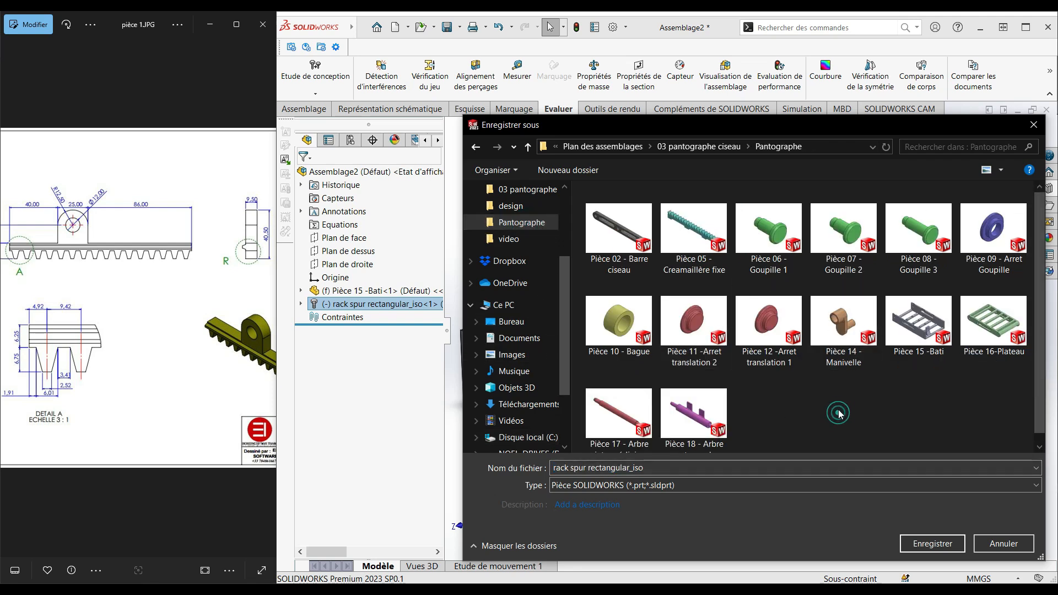
click(653, 469)
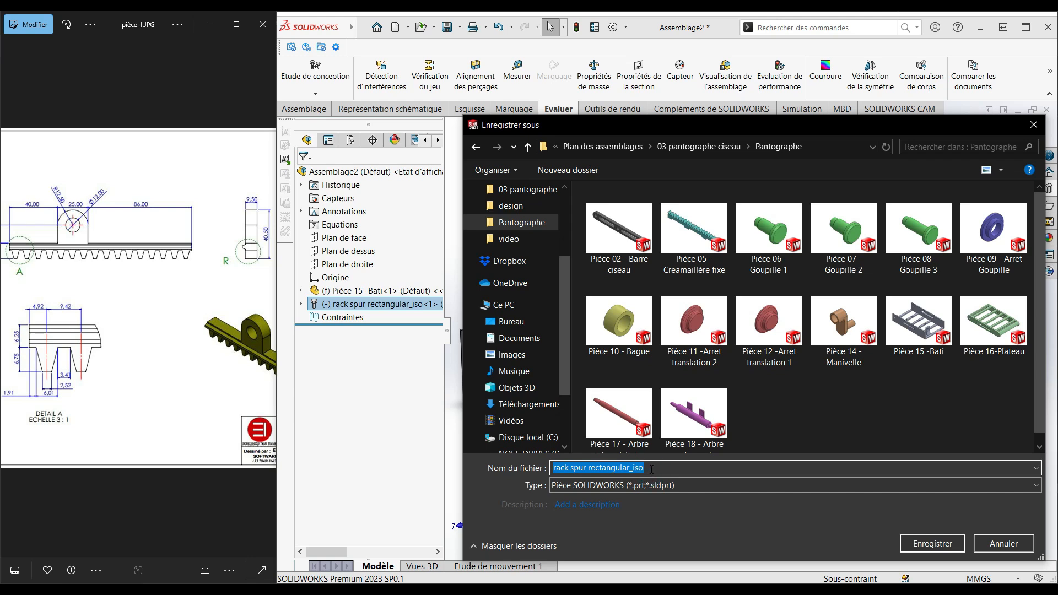
text(cremaillère motrice)
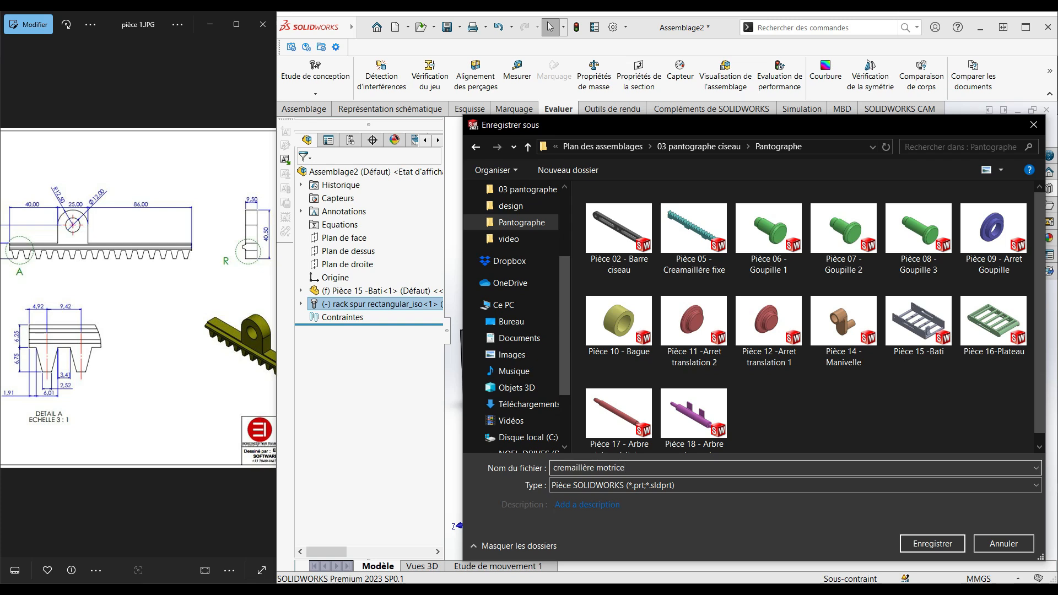
click(932, 543)
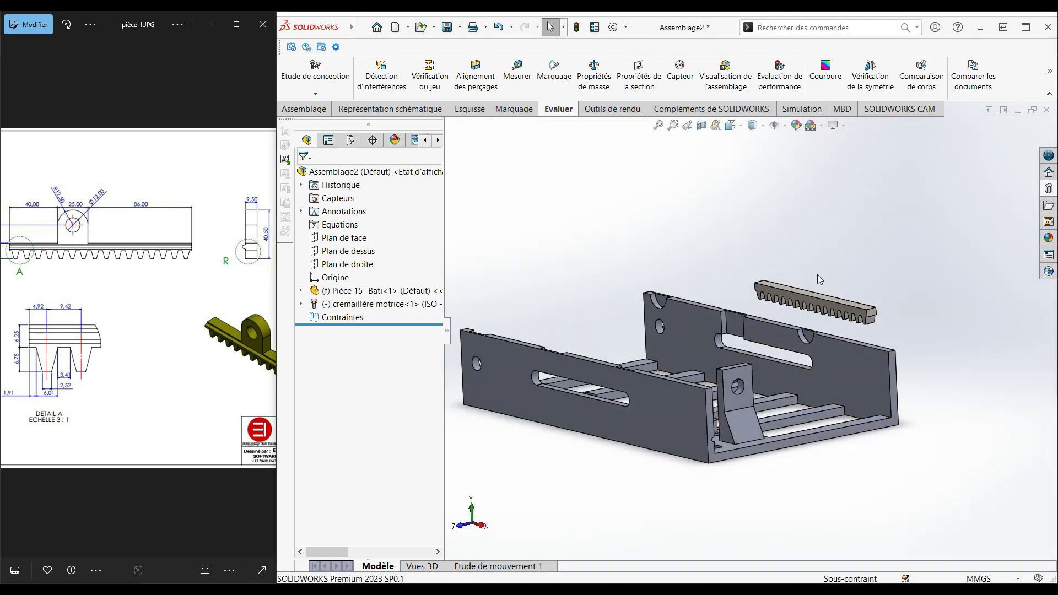
Open the cremaillère motrice component as a part in its own window.
scroll(789, 300, down, 2)
scroll(783, 280, up, 3)
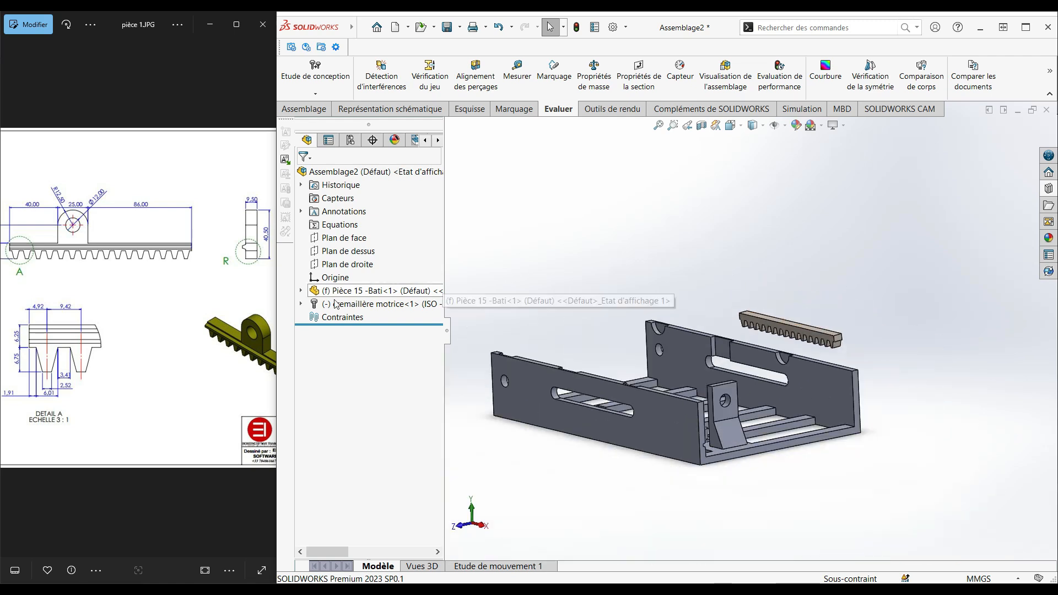
scroll(204, 313, down, 2)
scroll(204, 313, down, 3)
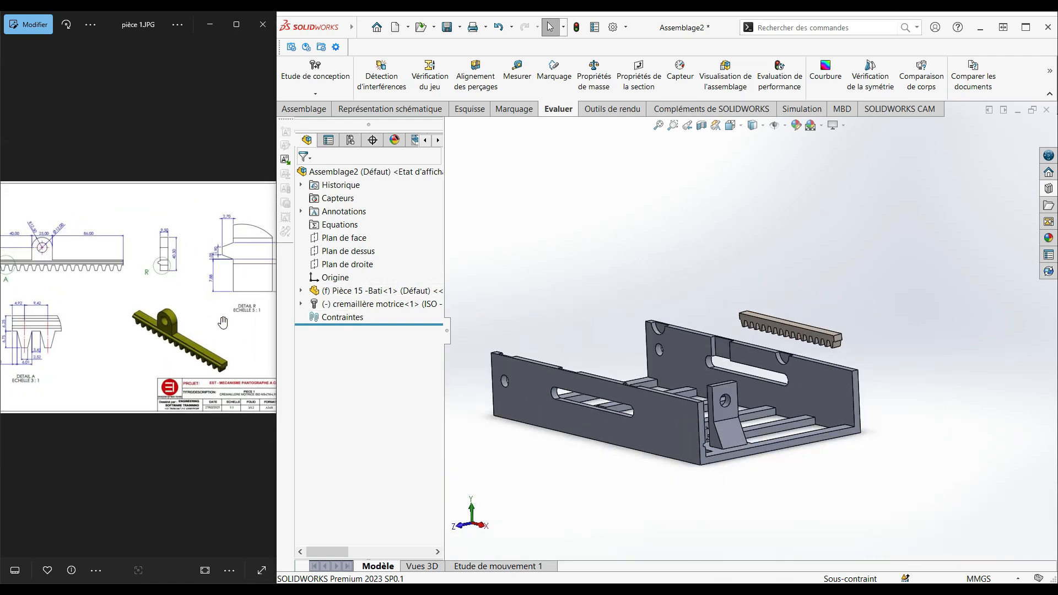
click(365, 306)
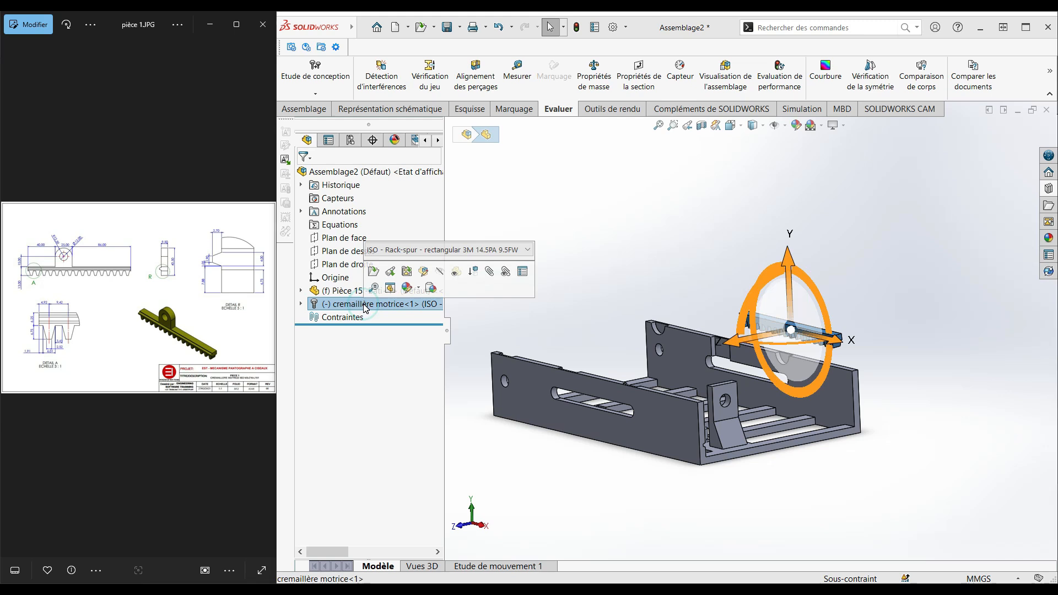
click(389, 274)
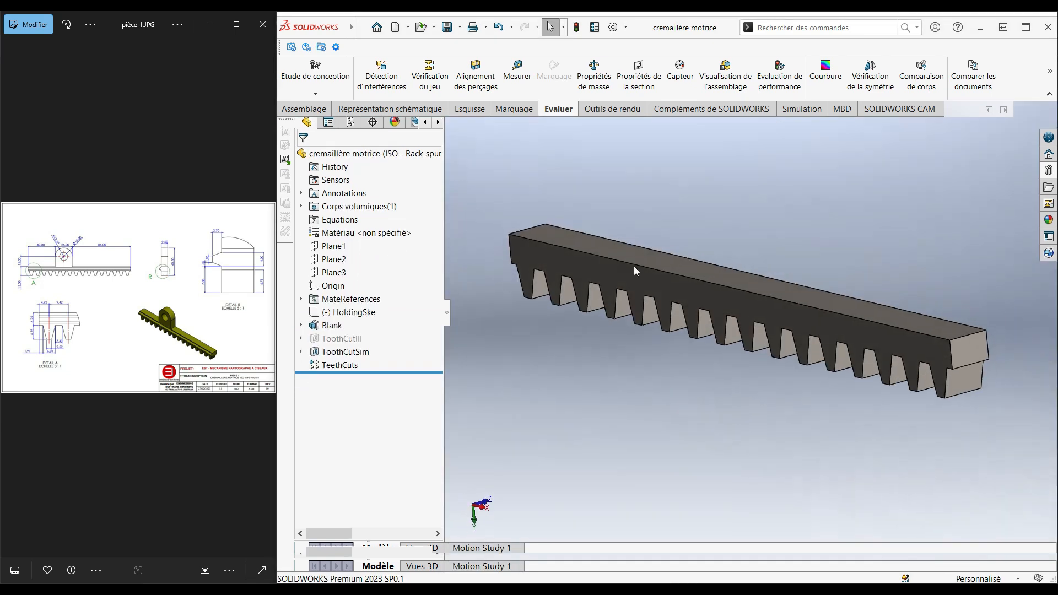
scroll(816, 298, up, 1)
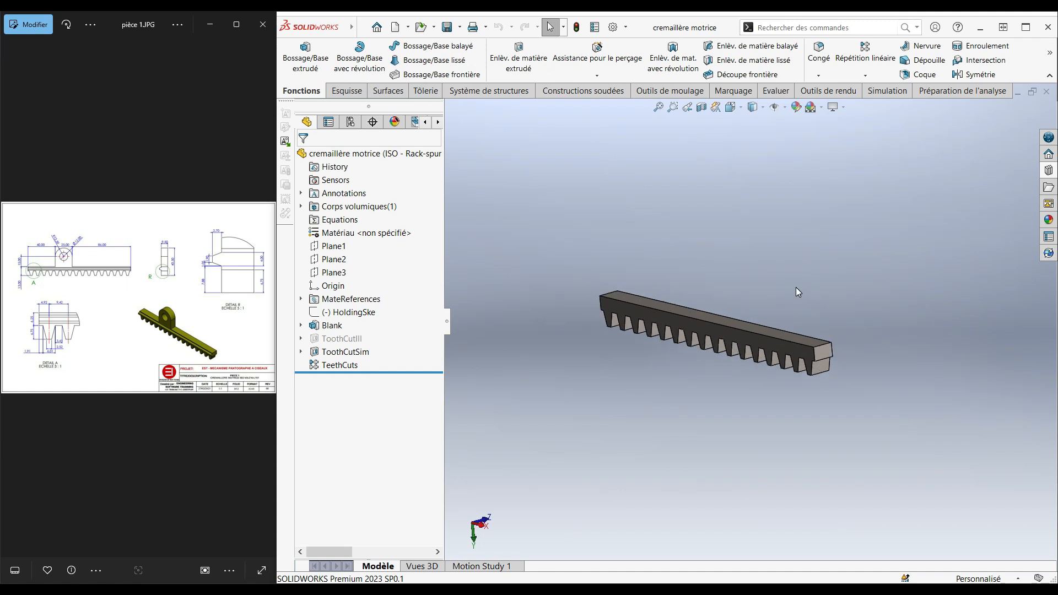
click(657, 319)
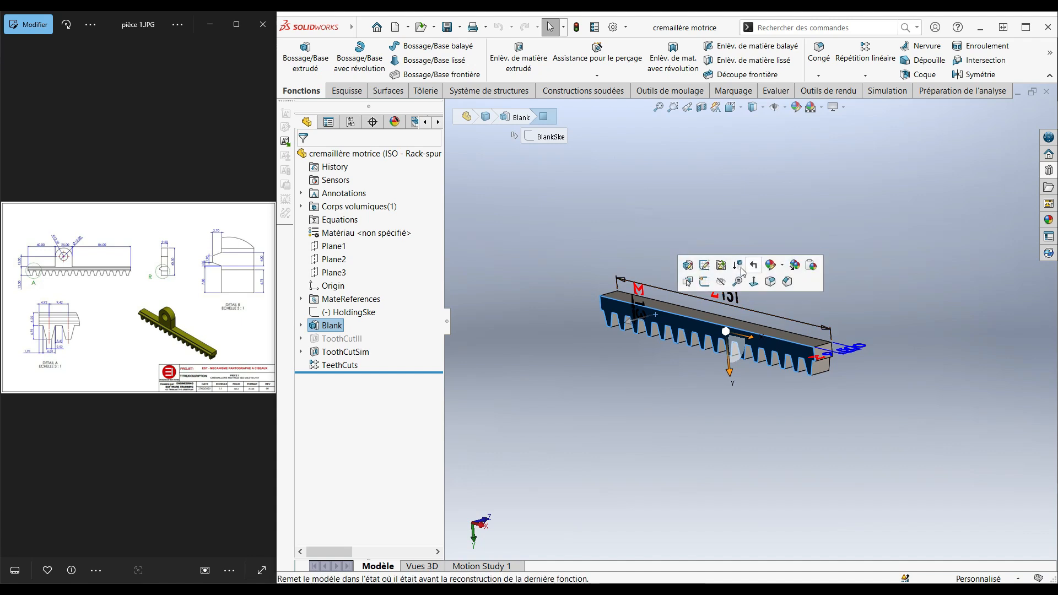
click(706, 267)
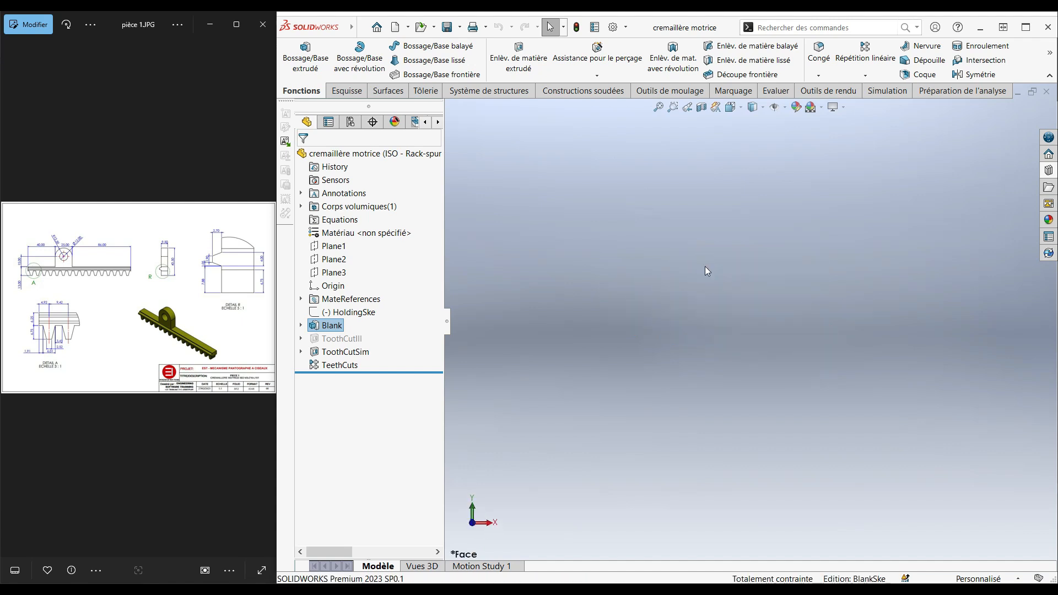
scroll(904, 305, down, 3)
scroll(839, 293, up, 1)
click(296, 55)
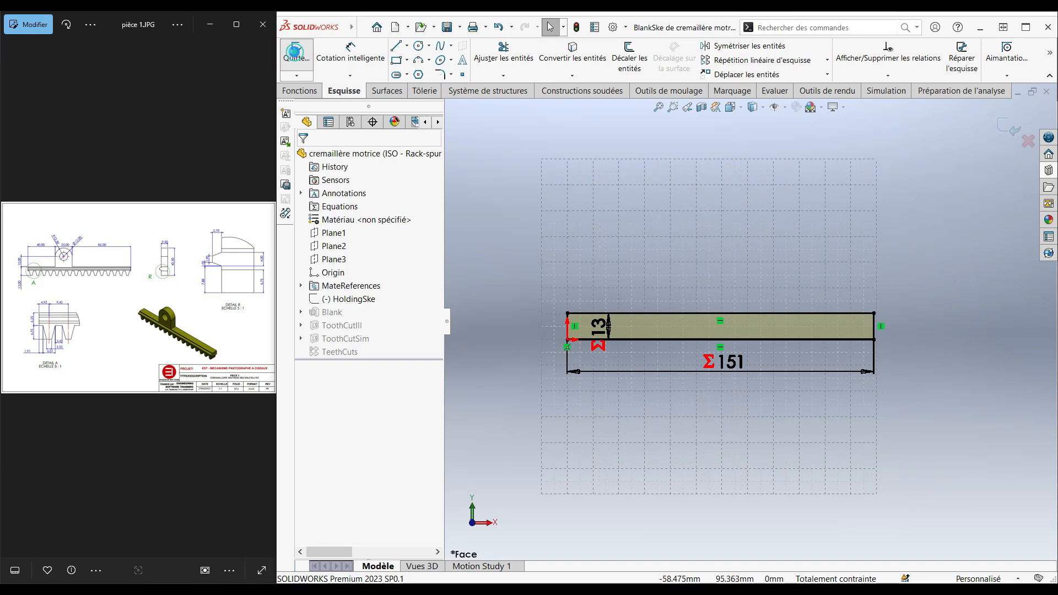
Start a new sketch on the rack's long side face and consult the lug dimensions on the part 1 drawing.
mouse_move(593, 345)
middle_down()
mouse_move(626, 349)
mouse_move(626, 278)
mouse_move(739, 463)
mouse_move(752, 315)
mouse_move(697, 338)
middle_up()
click(686, 326)
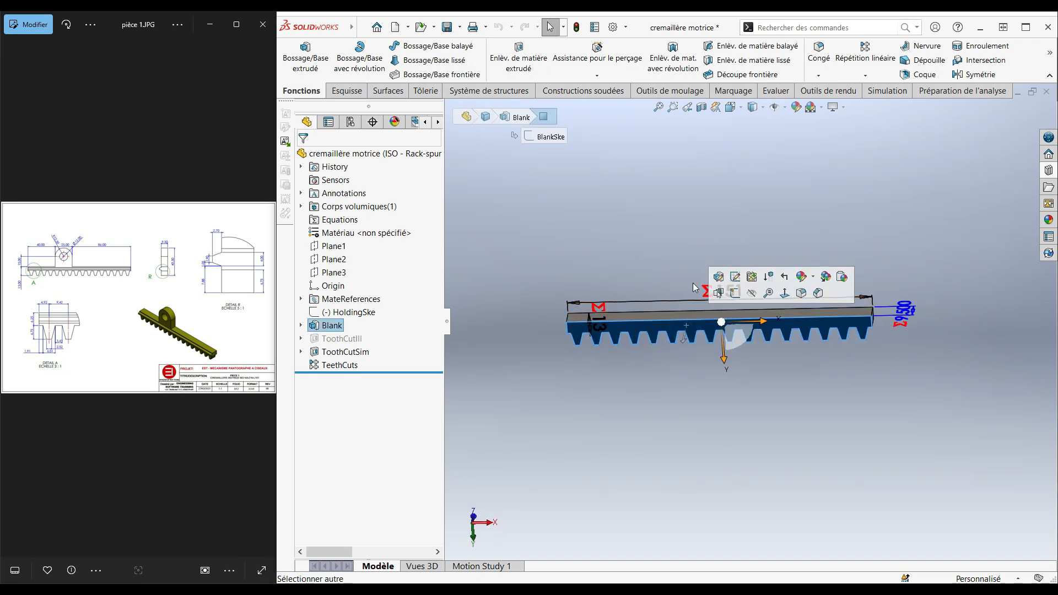
click(735, 297)
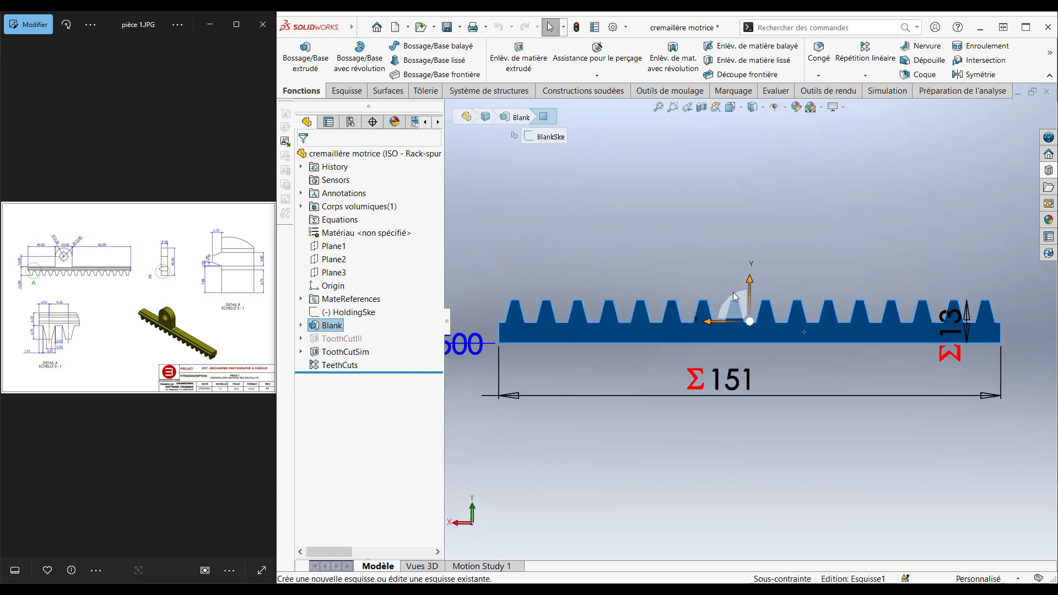
scroll(792, 357, down, 2)
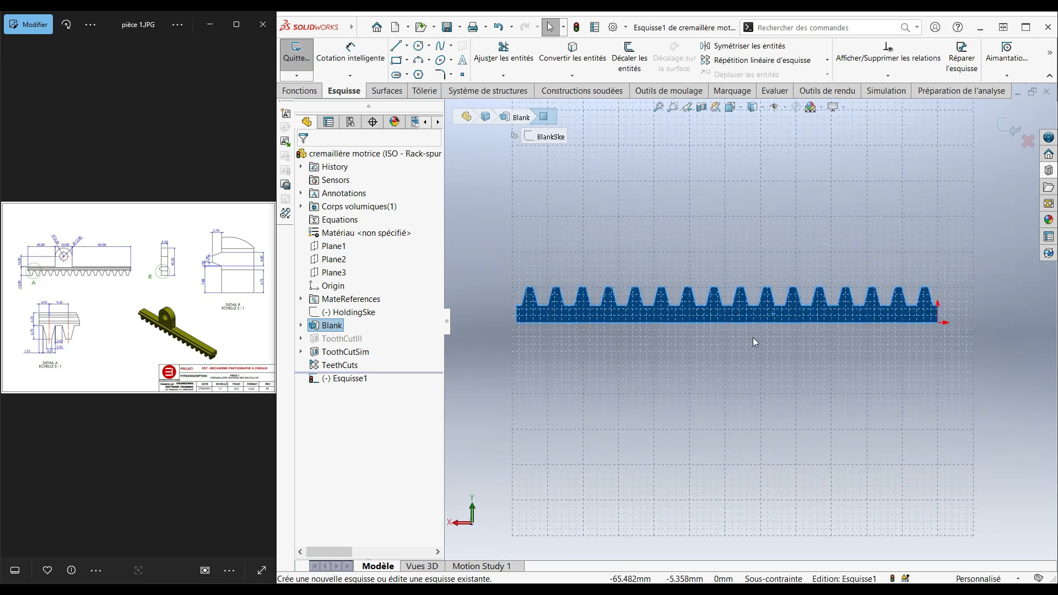
scroll(91, 268, up, 3)
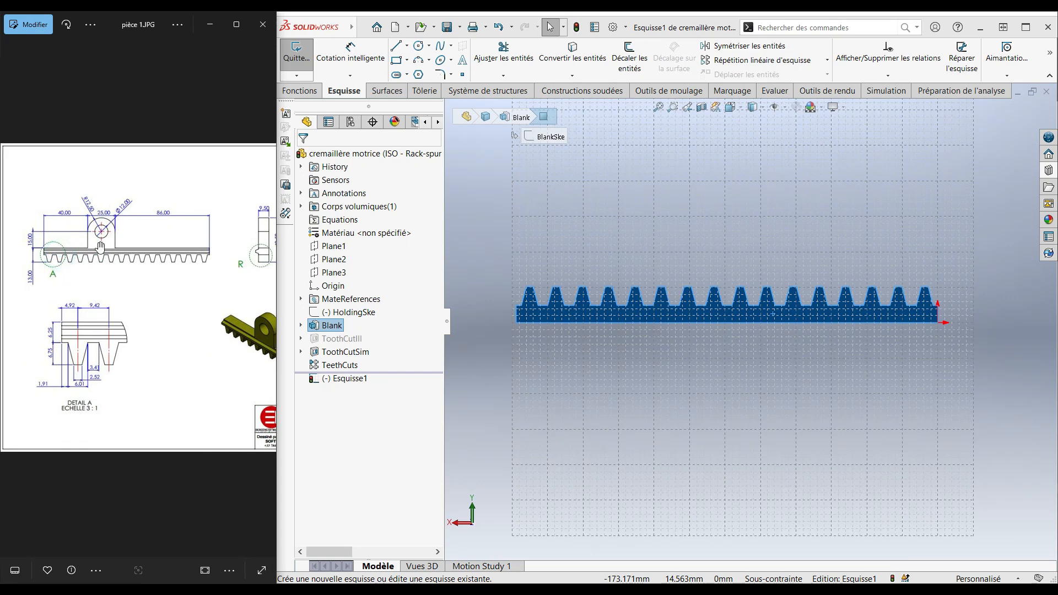
scroll(100, 247, up, 2)
drag(100, 270, 111, 250)
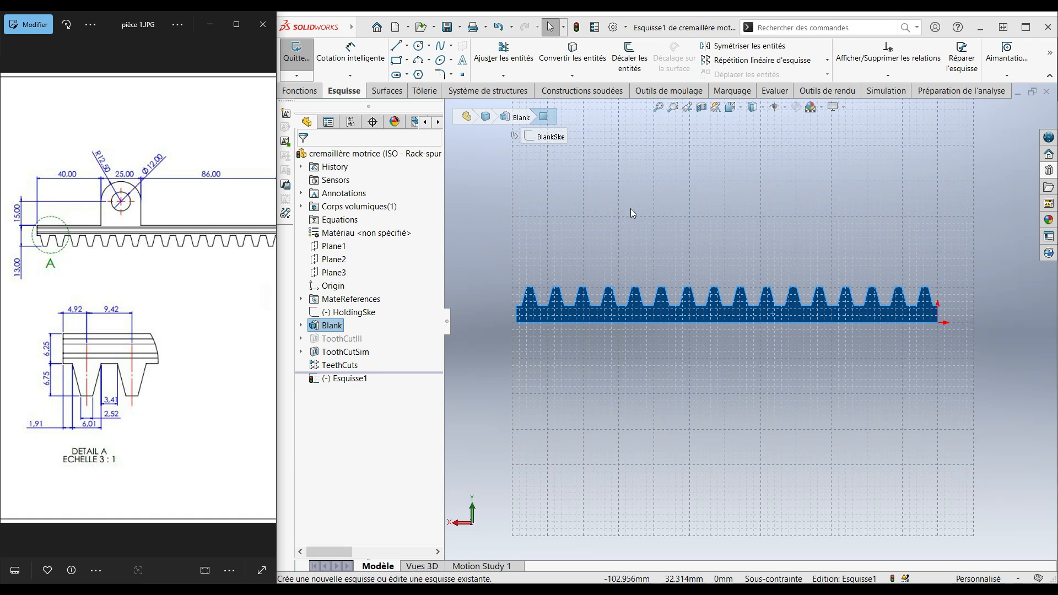
Sketch a closed lug profile on the rack's toothless edge, about 21 mm wide with 20 mm straight sides and a tangent end arc.
click(396, 45)
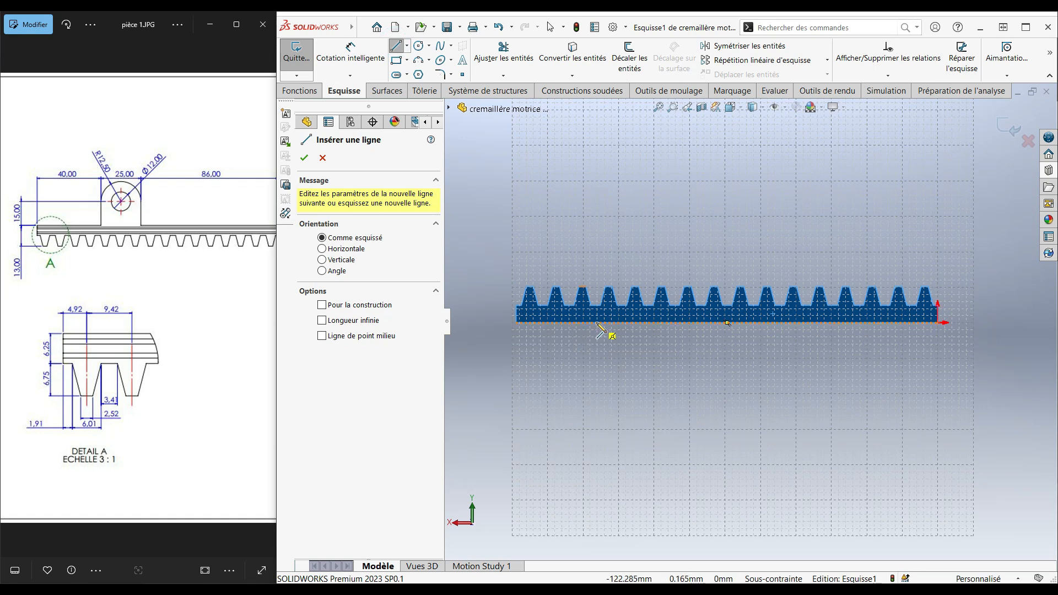
click(596, 322)
click(596, 379)
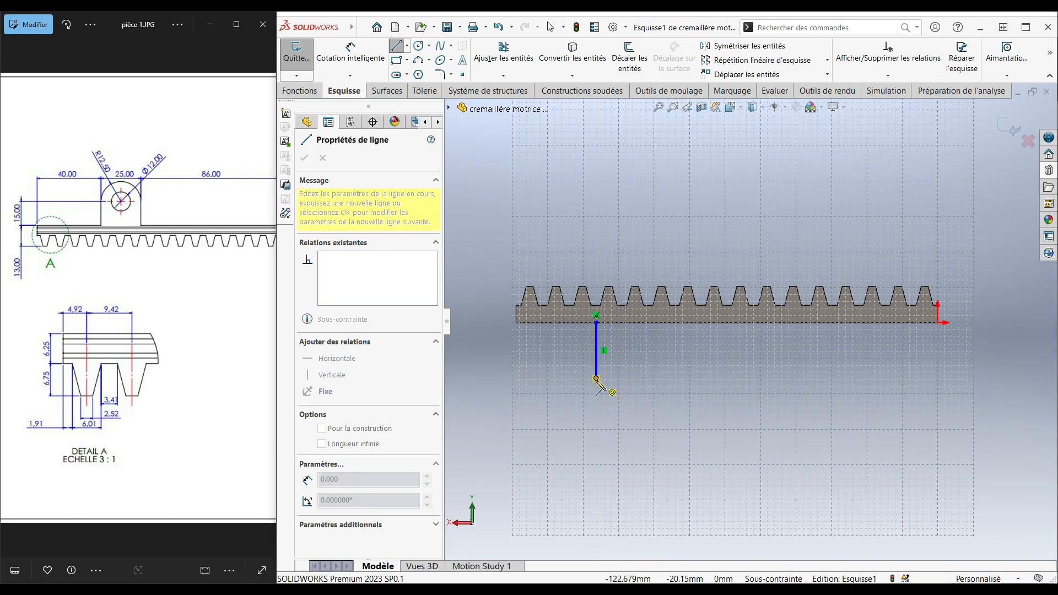
click(655, 379)
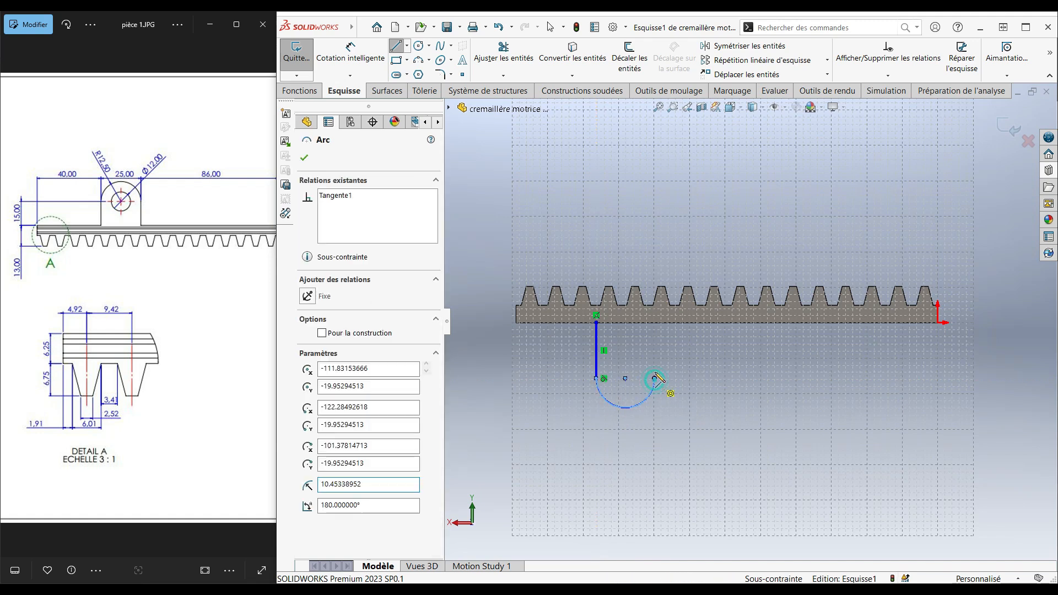
click(655, 322)
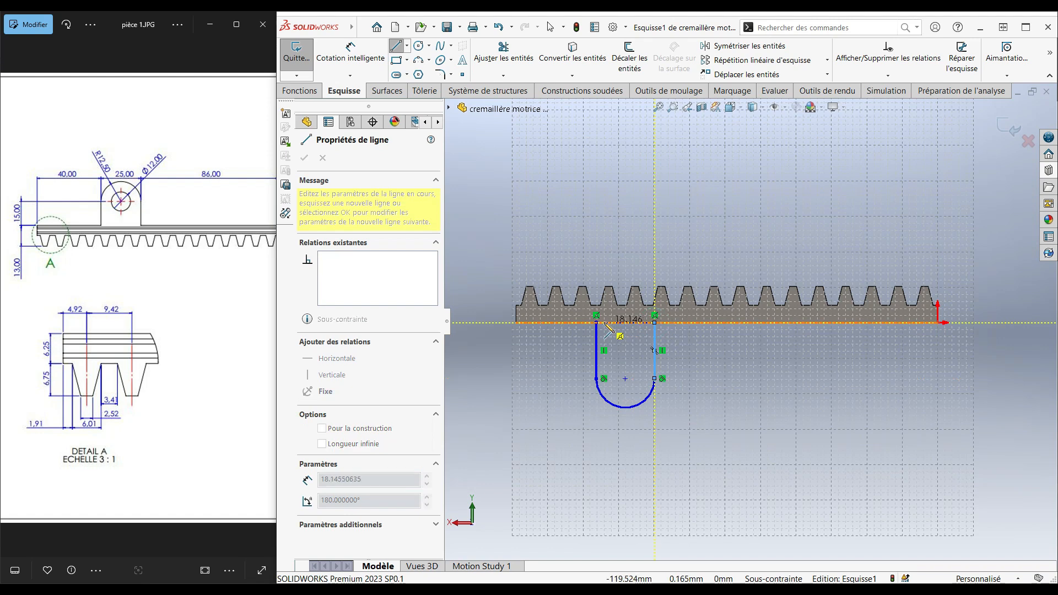
click(597, 323)
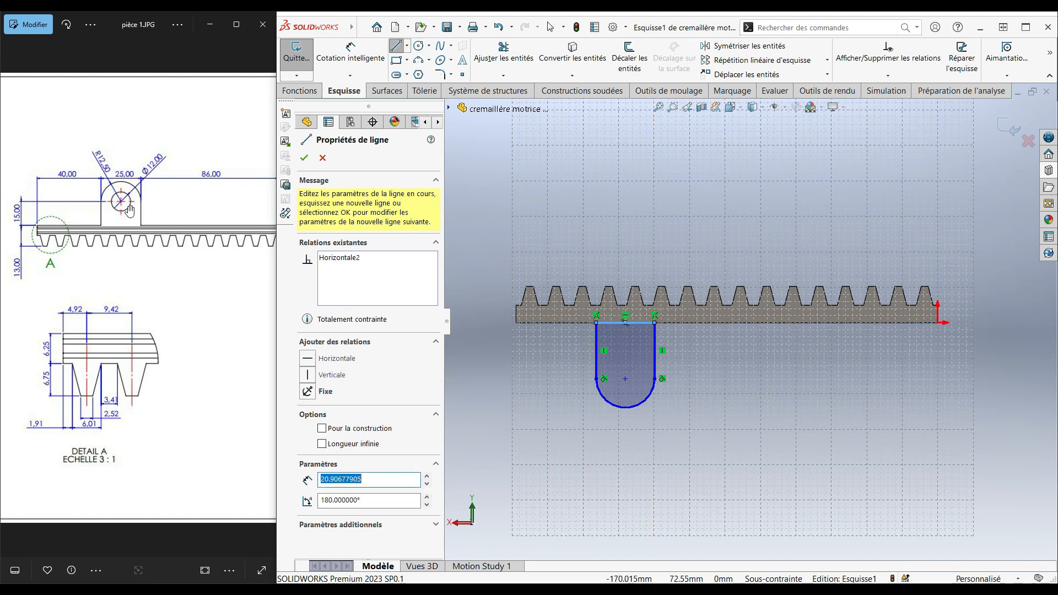
Sketch a circle of about 5.3 mm radius concentric with the lug's end arc.
click(421, 47)
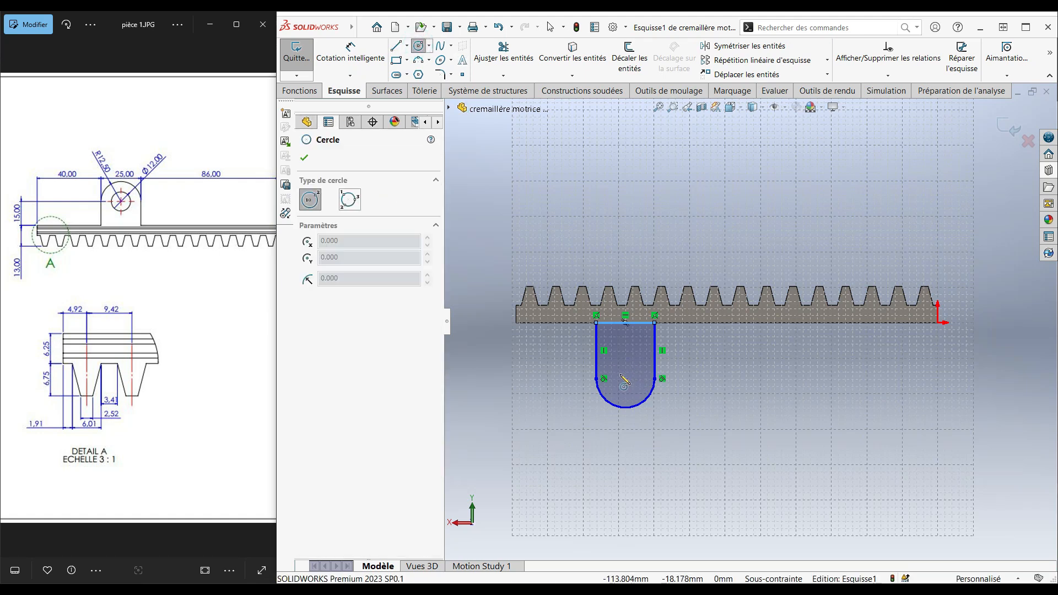
click(626, 379)
click(638, 374)
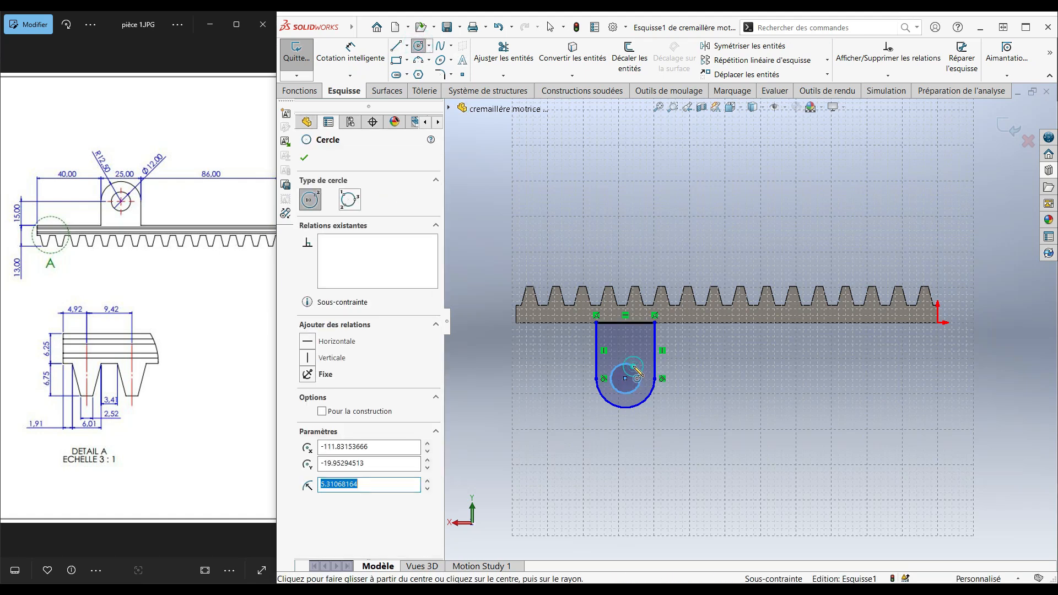
Dimension the distance from the rack's end edge away from the origin to the lug's nearer side as 40 mm.
click(351, 54)
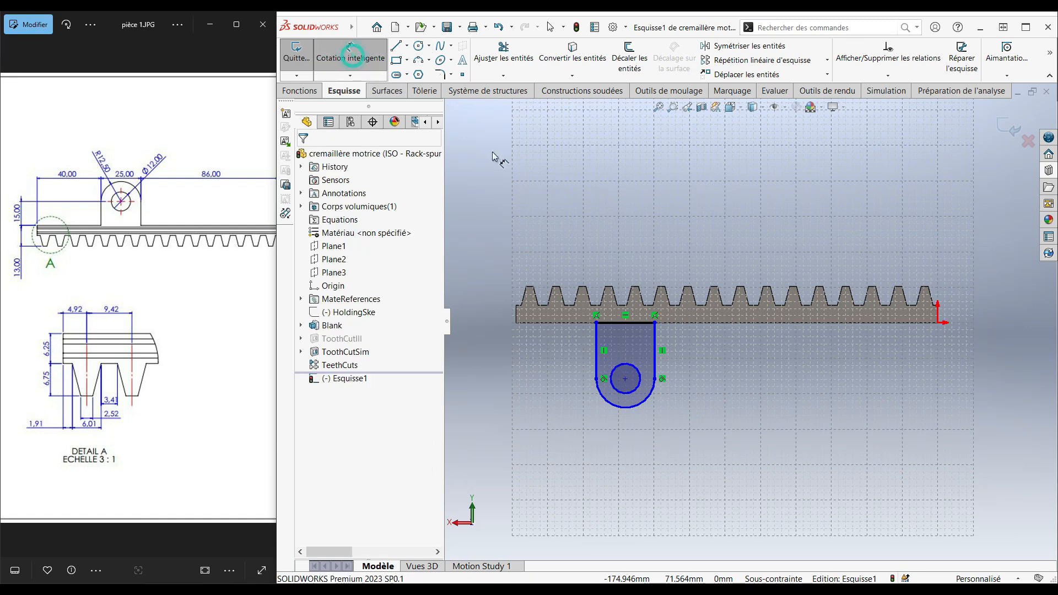
click(516, 319)
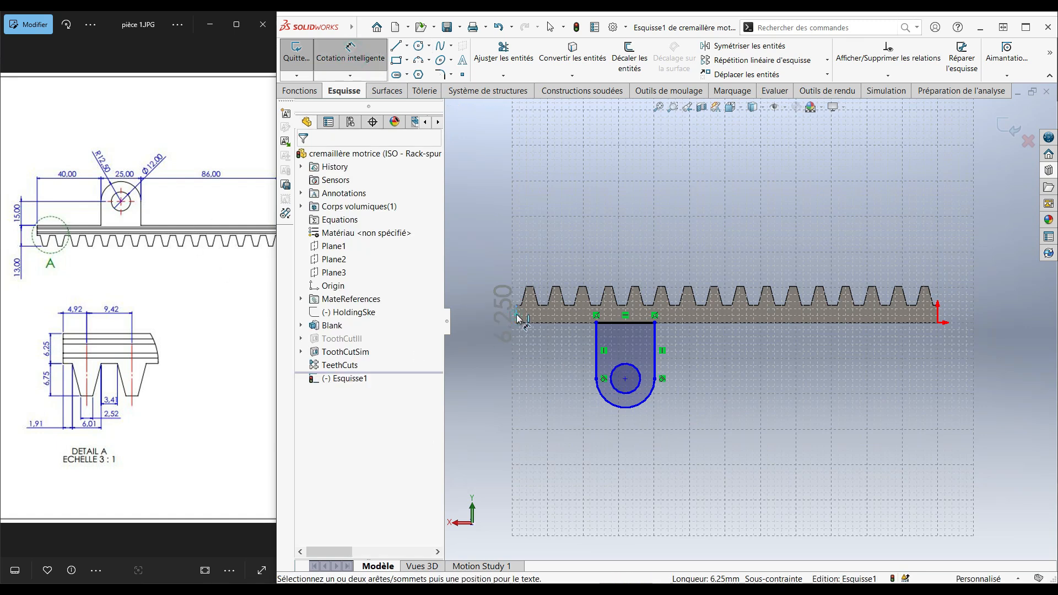
click(597, 353)
click(565, 438)
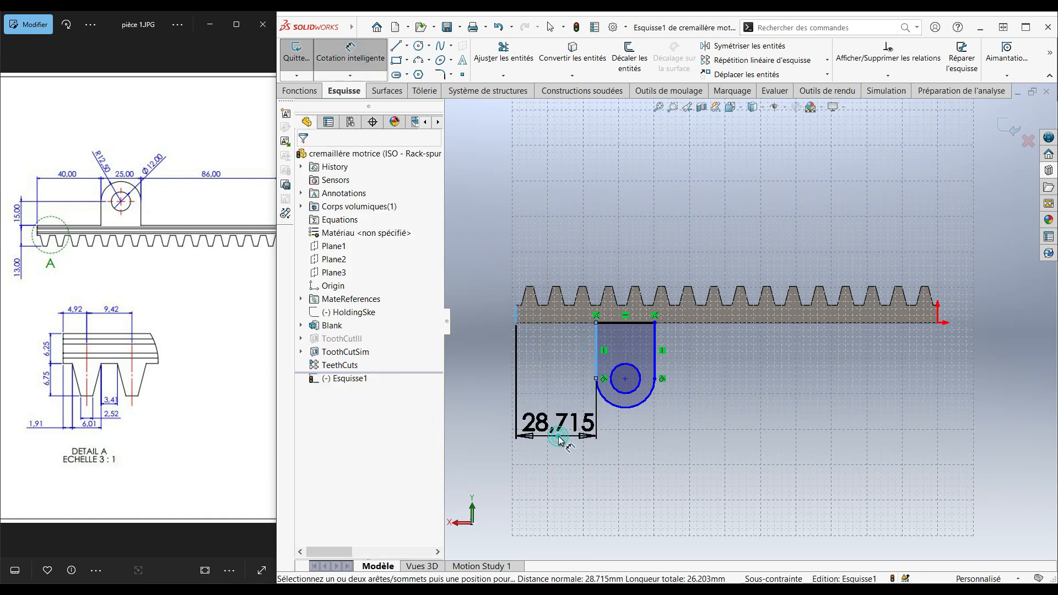
text(0)
key(Return)
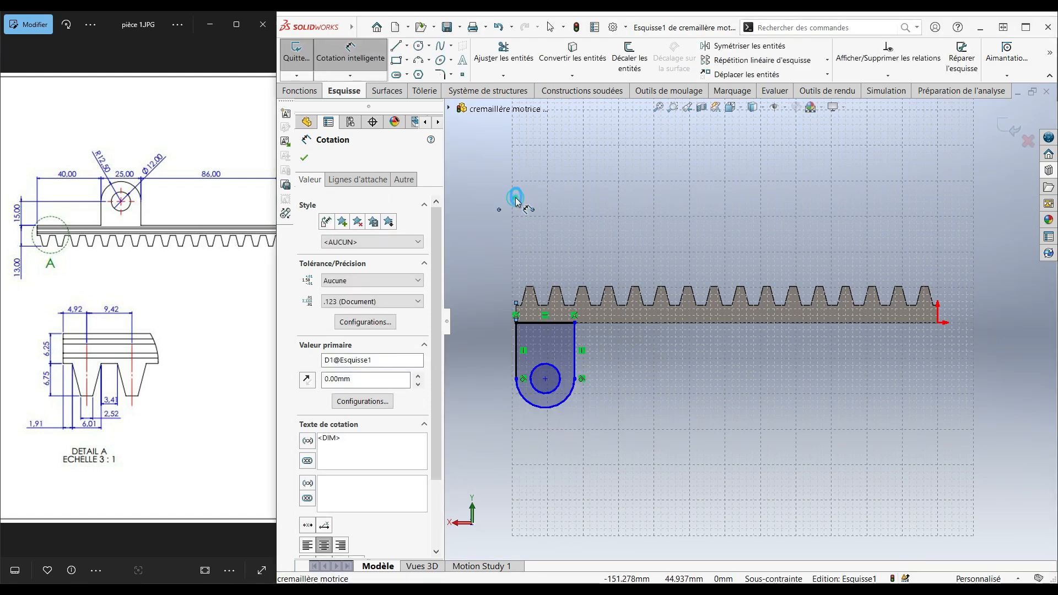
double_click(516, 197)
text(40)
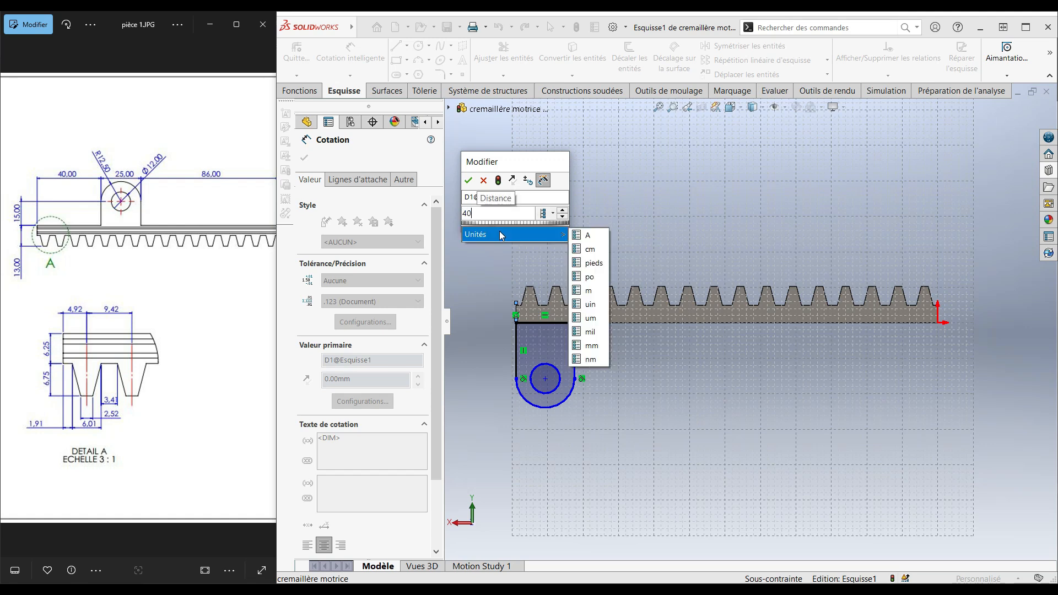
key(Return)
click(503, 237)
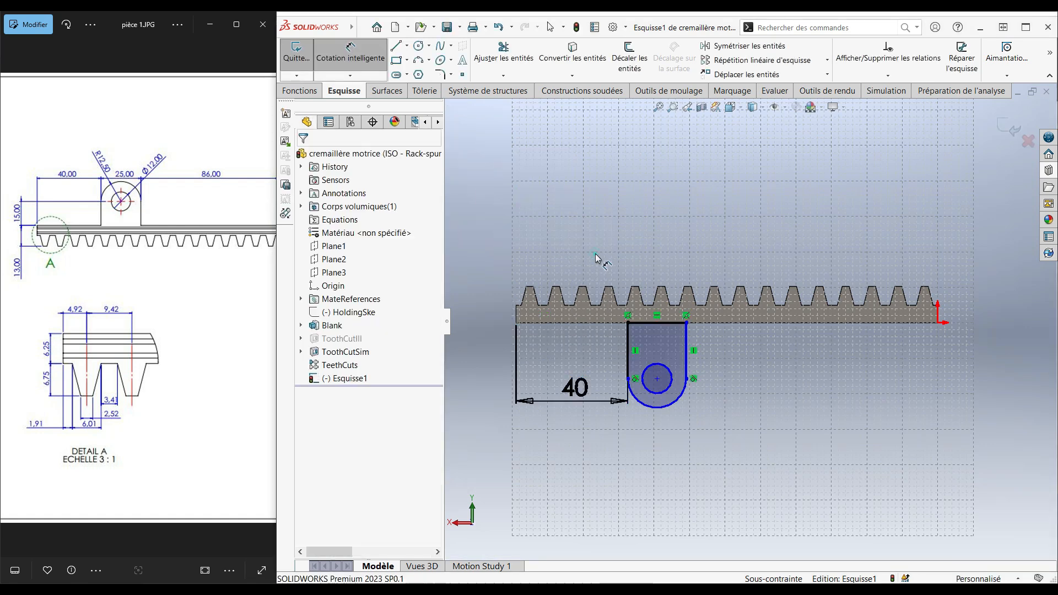
Dimension the lug's width between its two straight sides as 25 mm.
click(628, 364)
click(686, 358)
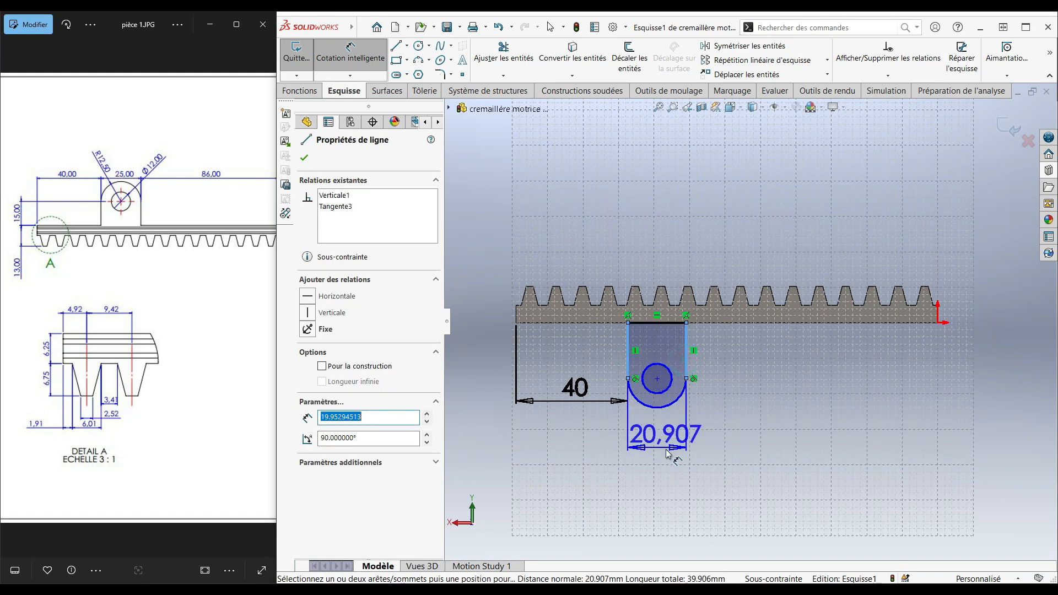
click(667, 453)
text(2)
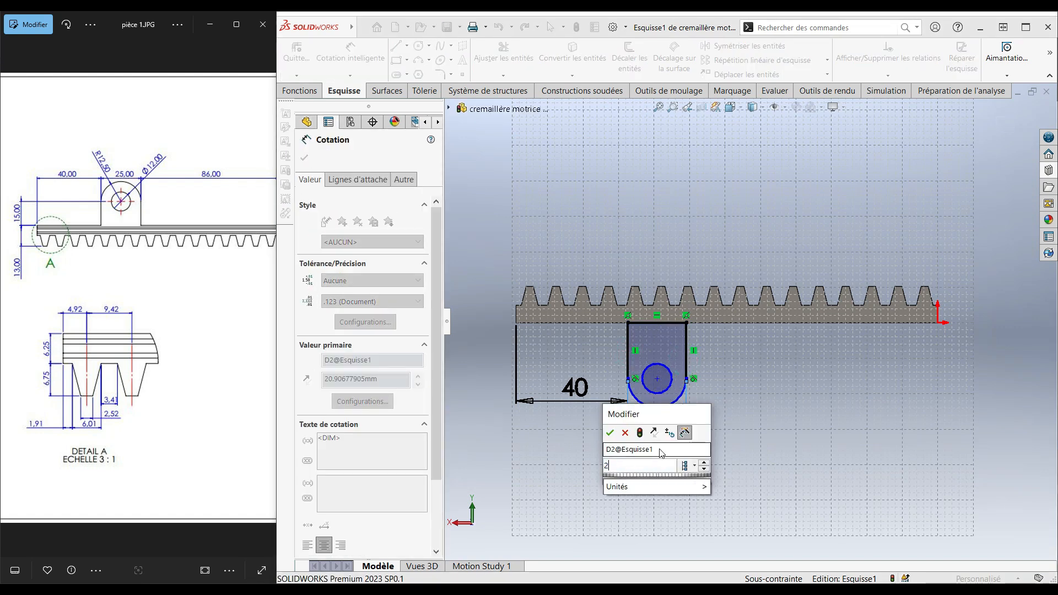
text(5)
key(Return)
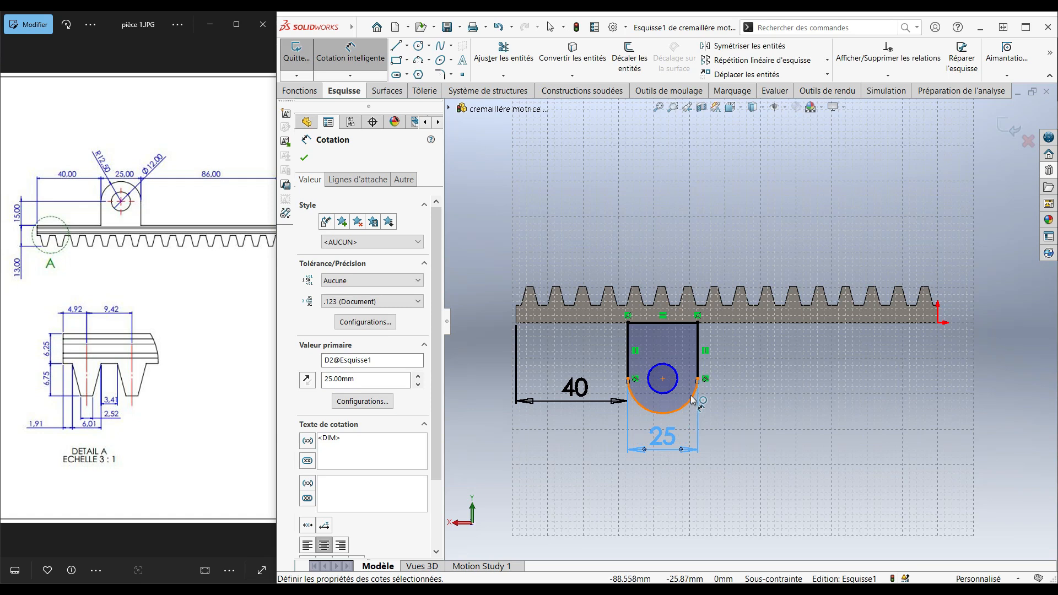
Dimension the distance from the rack's toothless edge to the lug circle's centre as 15 mm.
click(663, 379)
click(604, 324)
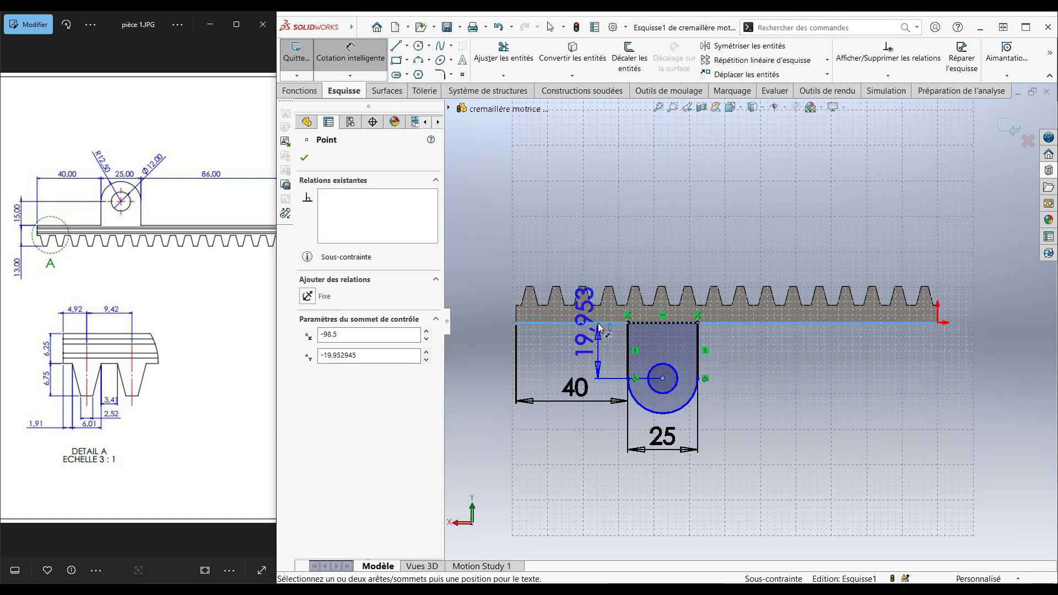
click(496, 352)
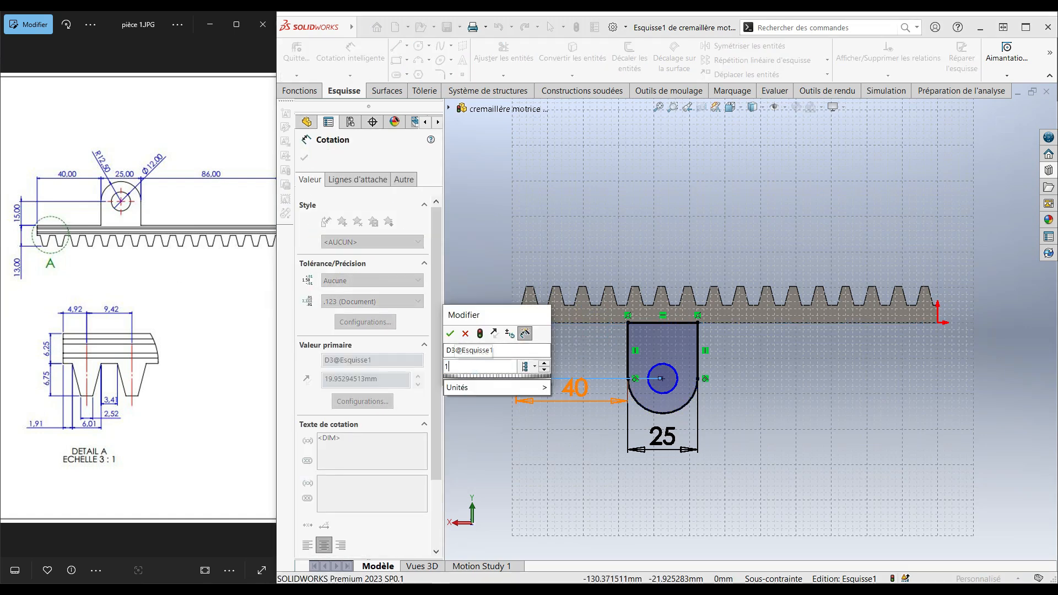
key(Return)
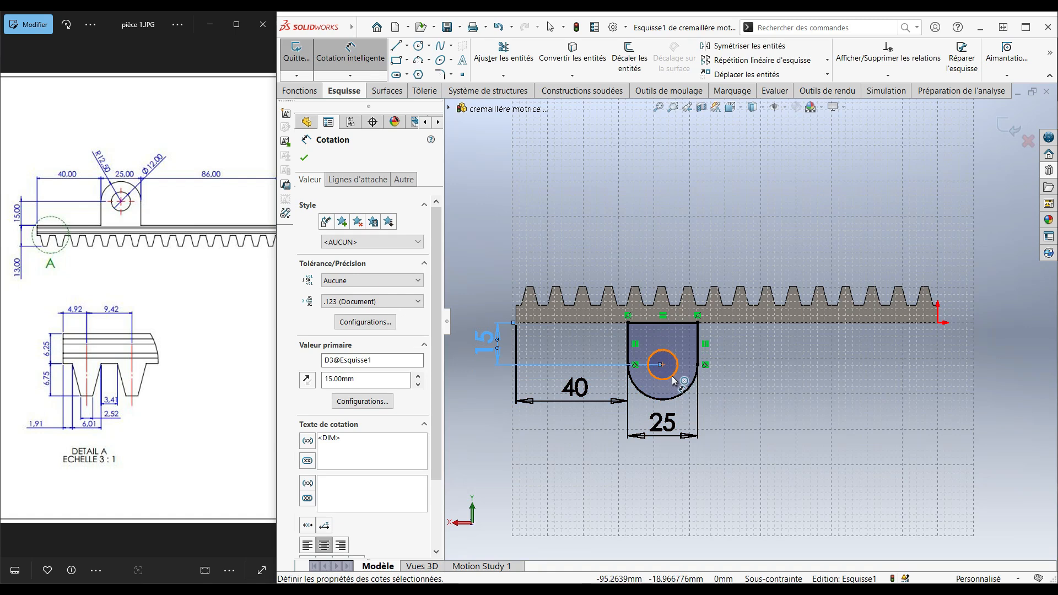
Dimension the diameter of the lug's circle as 12.5 mm.
click(674, 381)
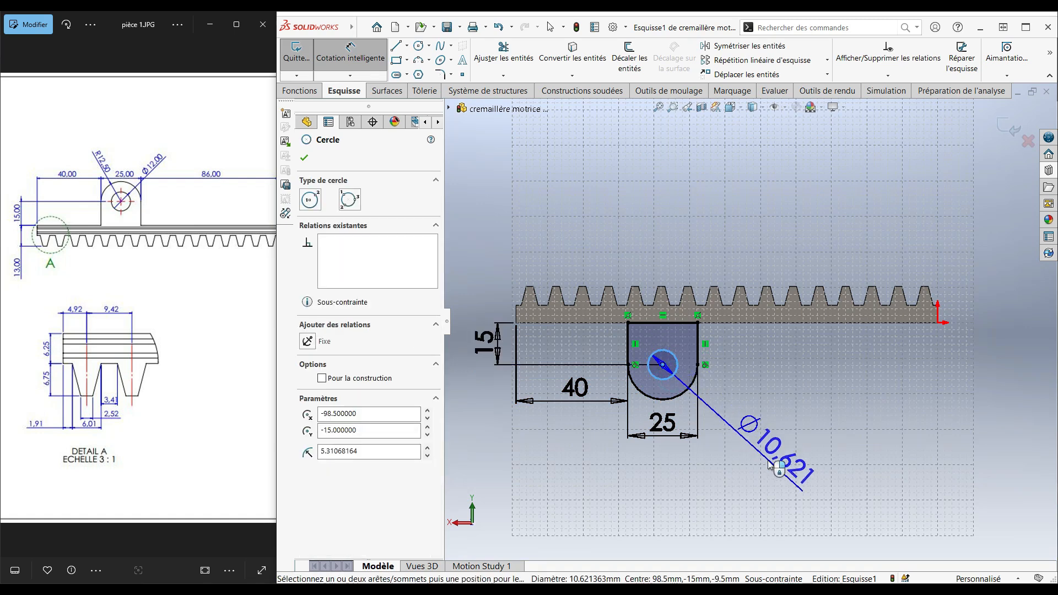
click(761, 464)
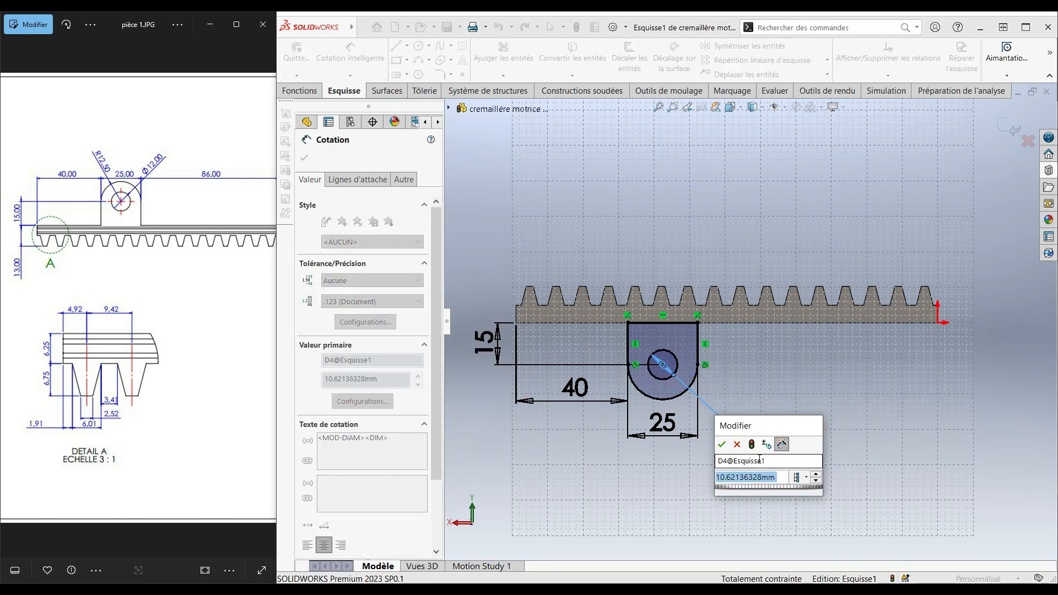
text(12.5)
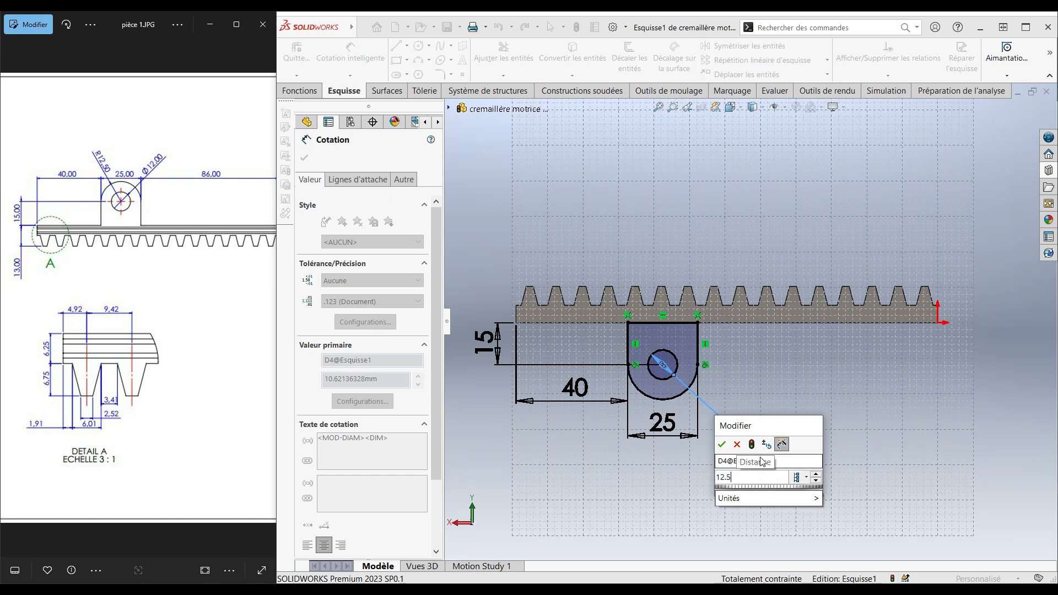
key(Return)
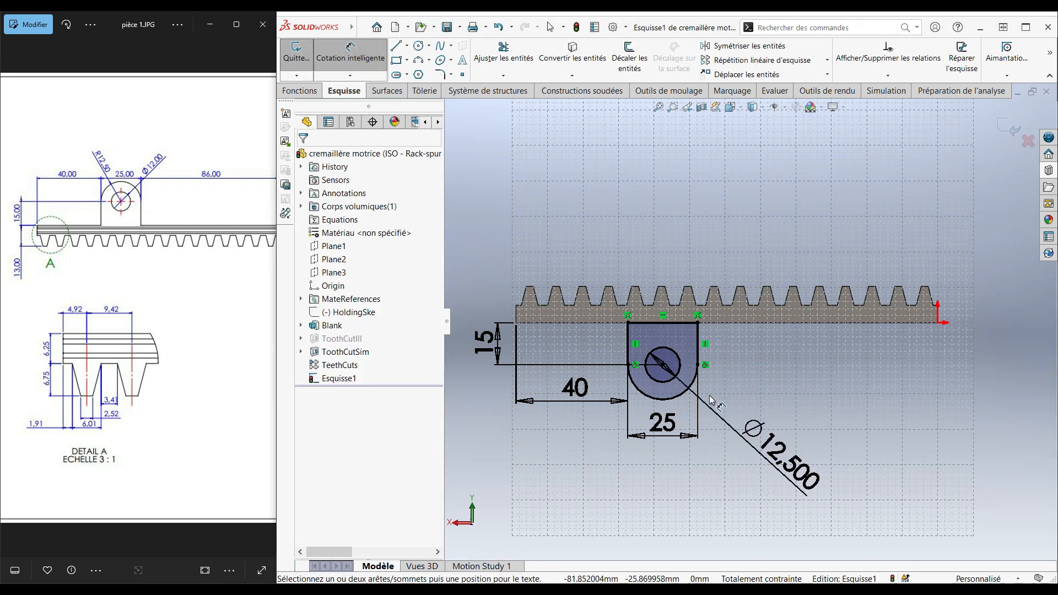
Extrude the lug sketch as a boss with the direction reversed into the rack, using the through-all end condition and merging the result.
scroll(711, 400, up, 2)
middle_drag(746, 363, 737, 194)
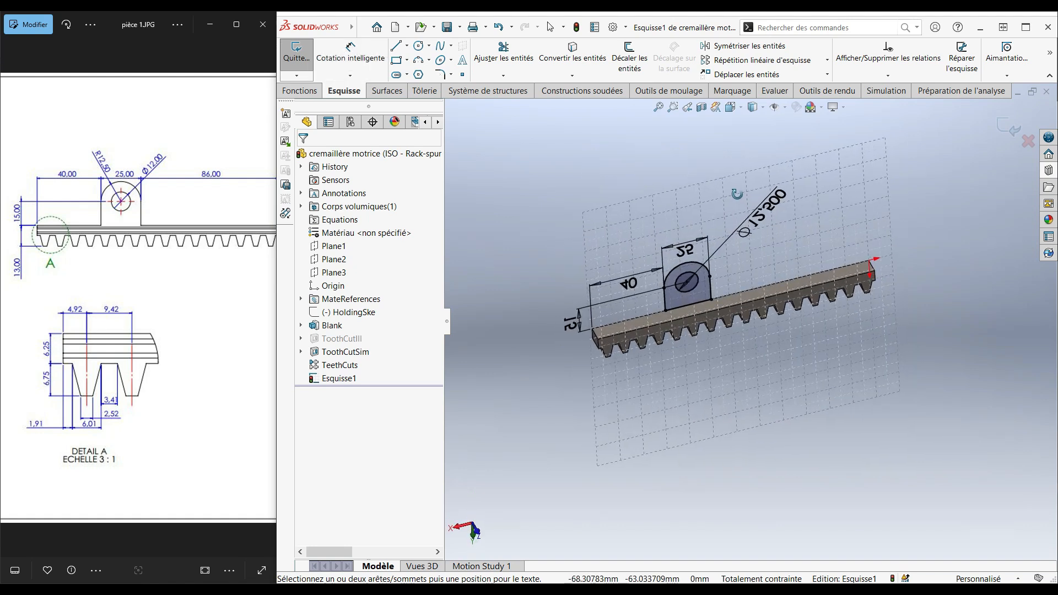
click(298, 91)
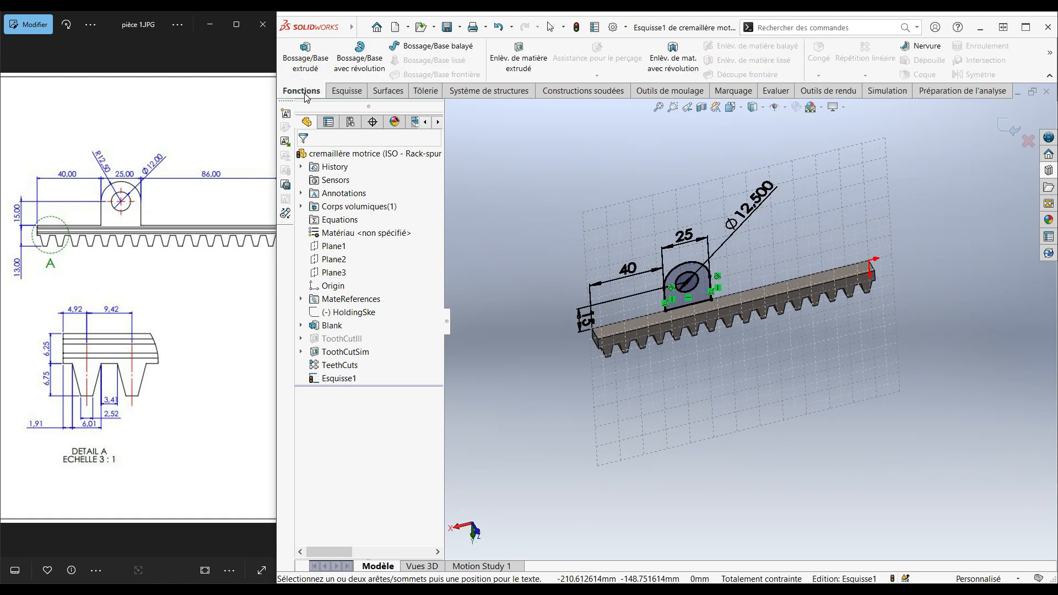
click(305, 58)
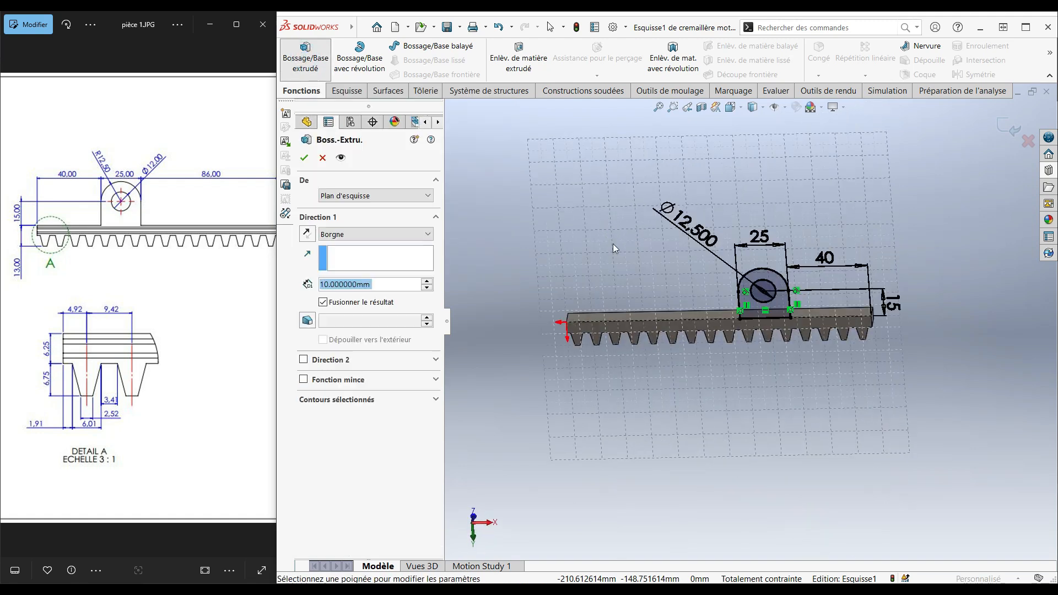
scroll(876, 362, down, 1)
middle_drag(871, 353, 610, 348)
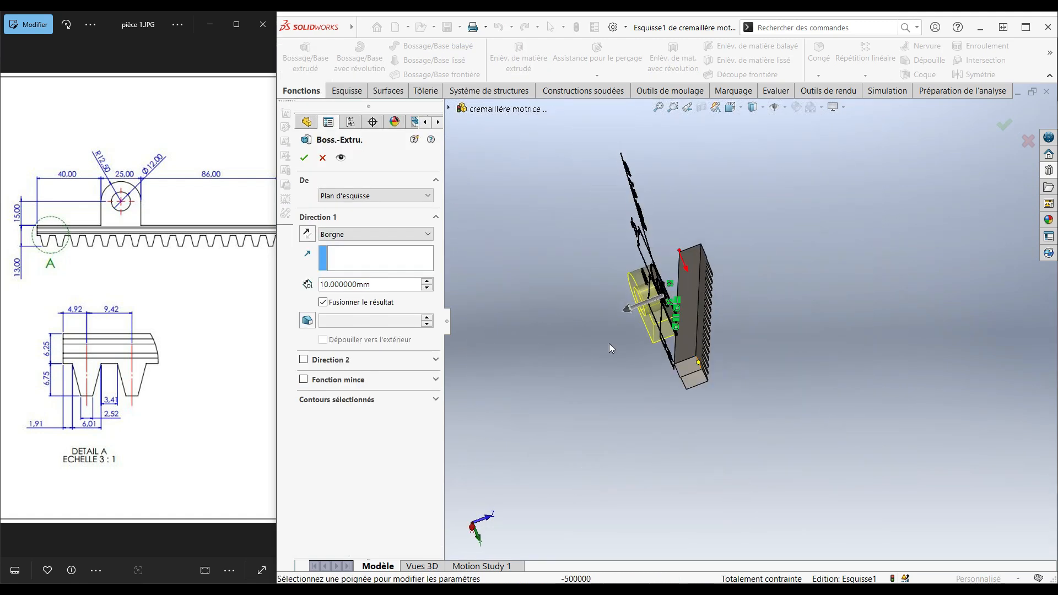
click(307, 235)
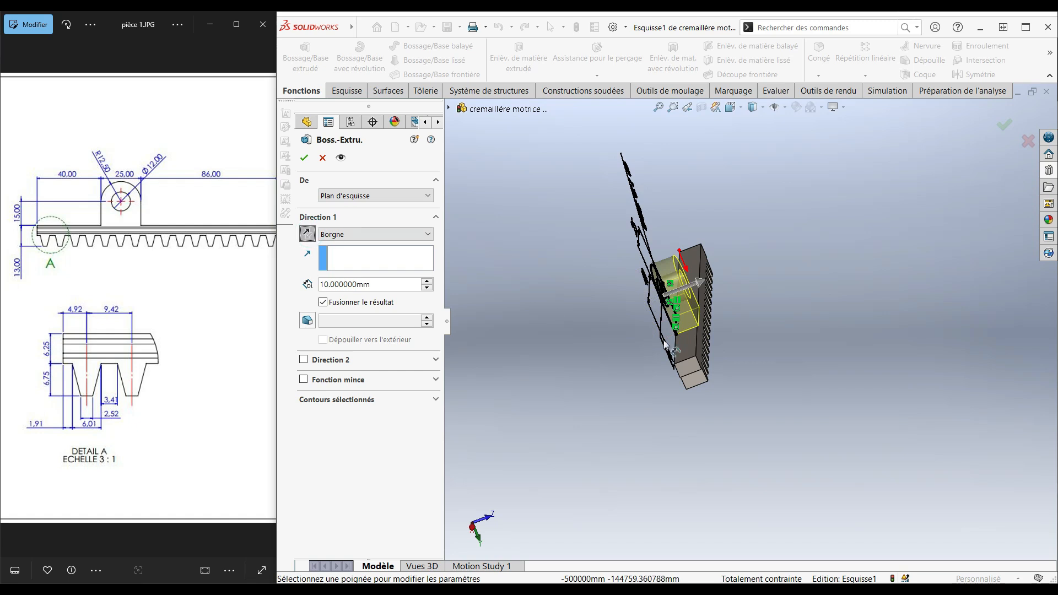
click(387, 234)
click(362, 255)
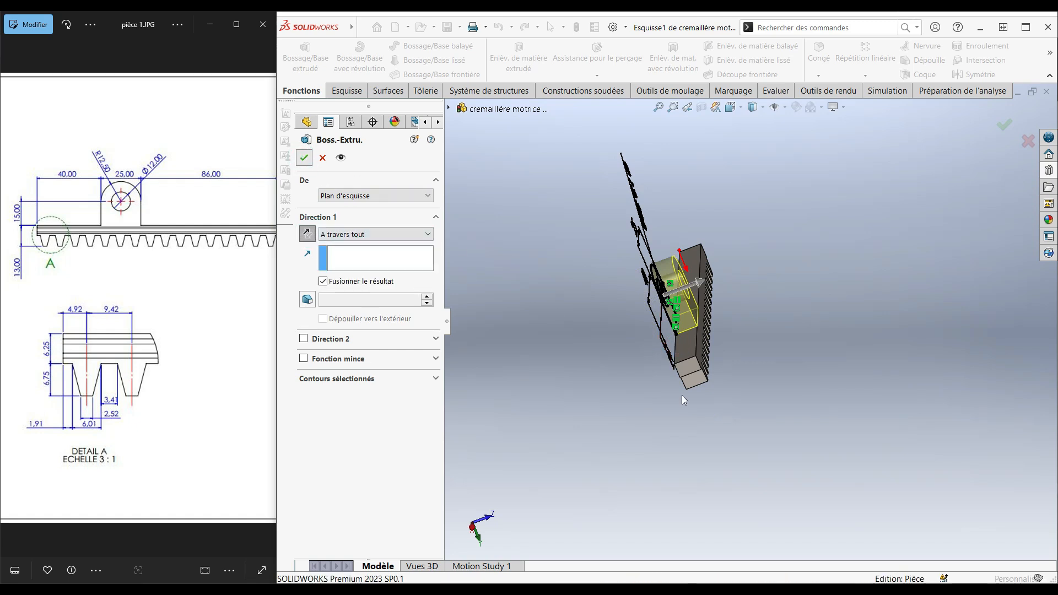
mouse_move(681, 370)
middle_down()
mouse_move(803, 271)
mouse_move(807, 284)
mouse_move(777, 290)
middle_up()
click(803, 272)
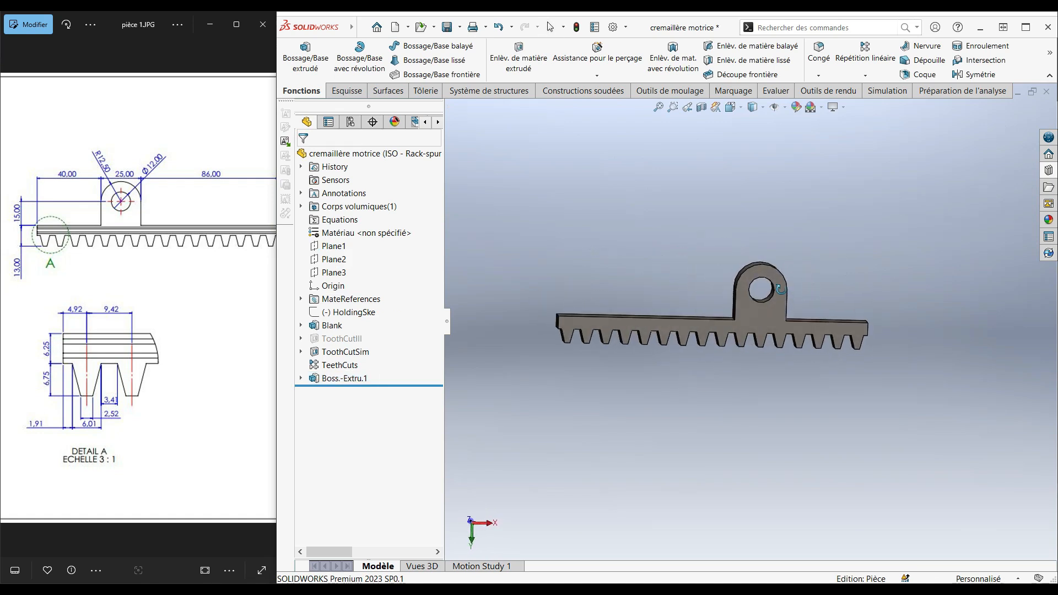
Examine the side view, isometric view and Detail R of the part 1 drawing for the shape and dimensions of the rack's side rib.
scroll(110, 248, down, 3)
scroll(189, 345, up, 4)
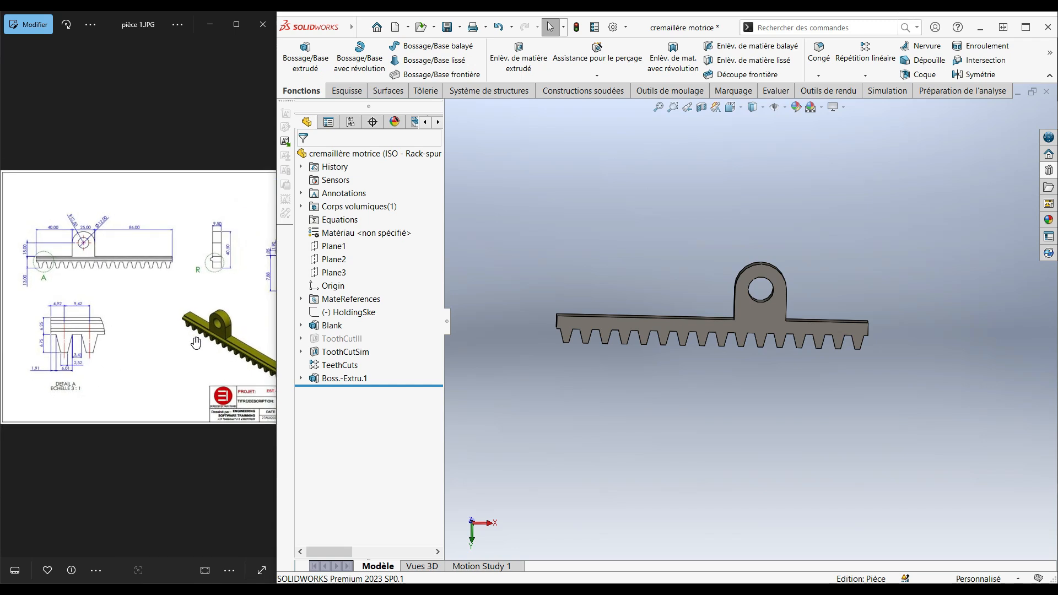
scroll(190, 345, up, 1)
drag(190, 345, 24, 325)
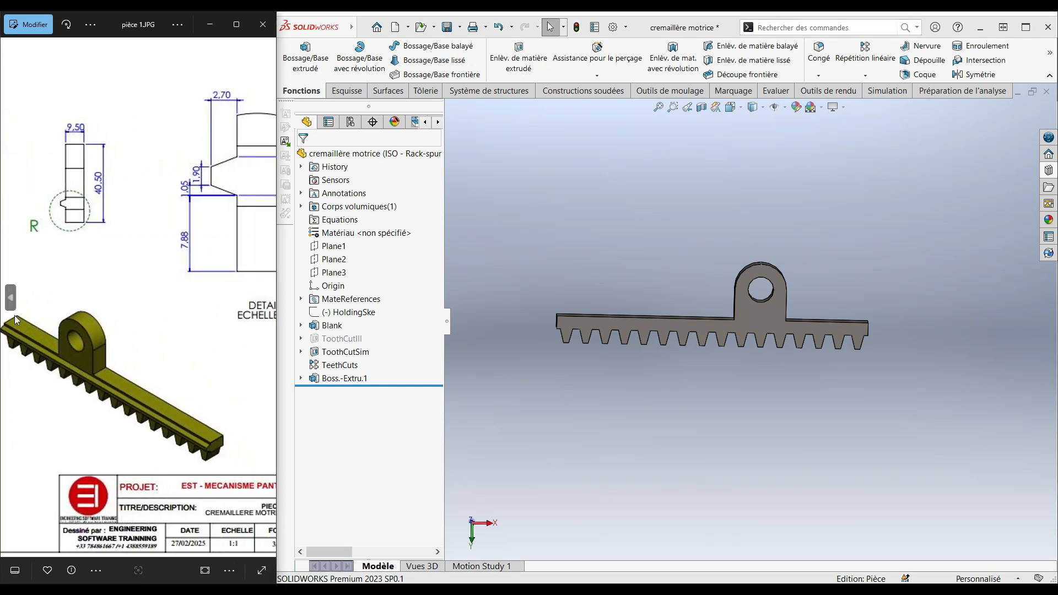
click(153, 381)
drag(160, 384, 199, 389)
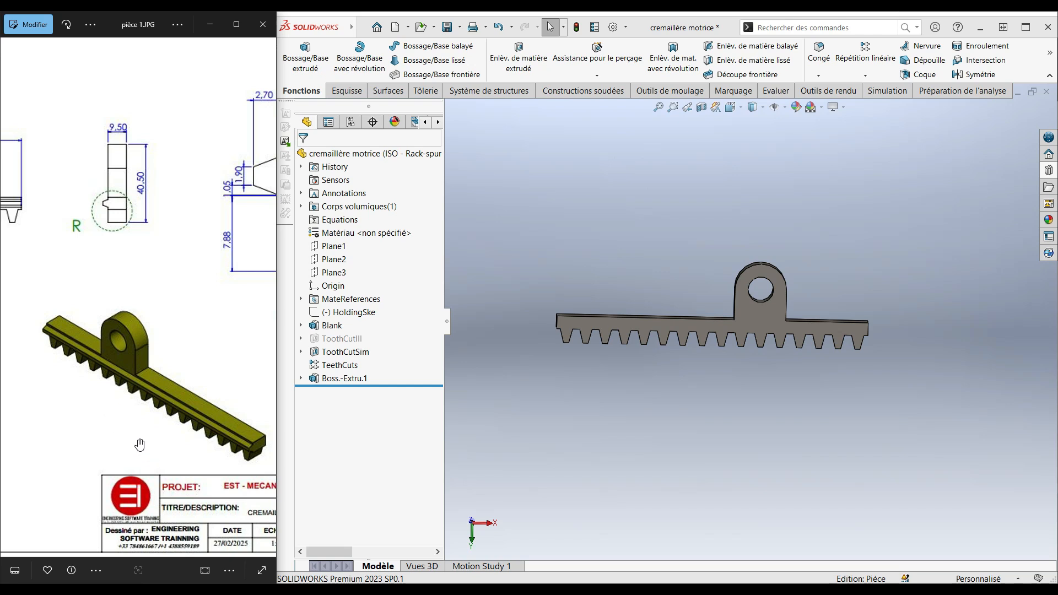
scroll(159, 429, down, 4)
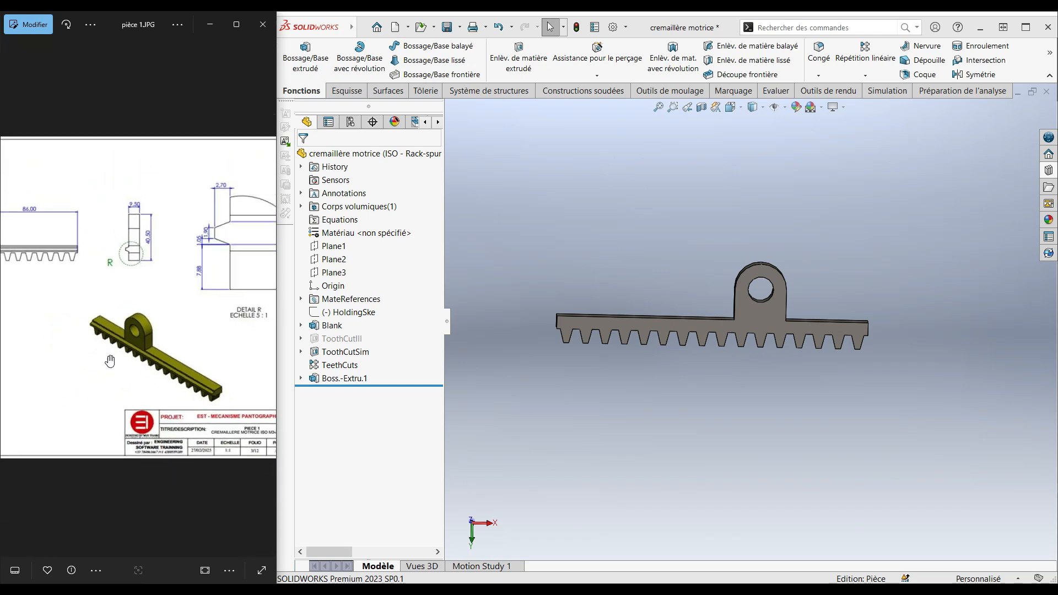
scroll(139, 343, down, 2)
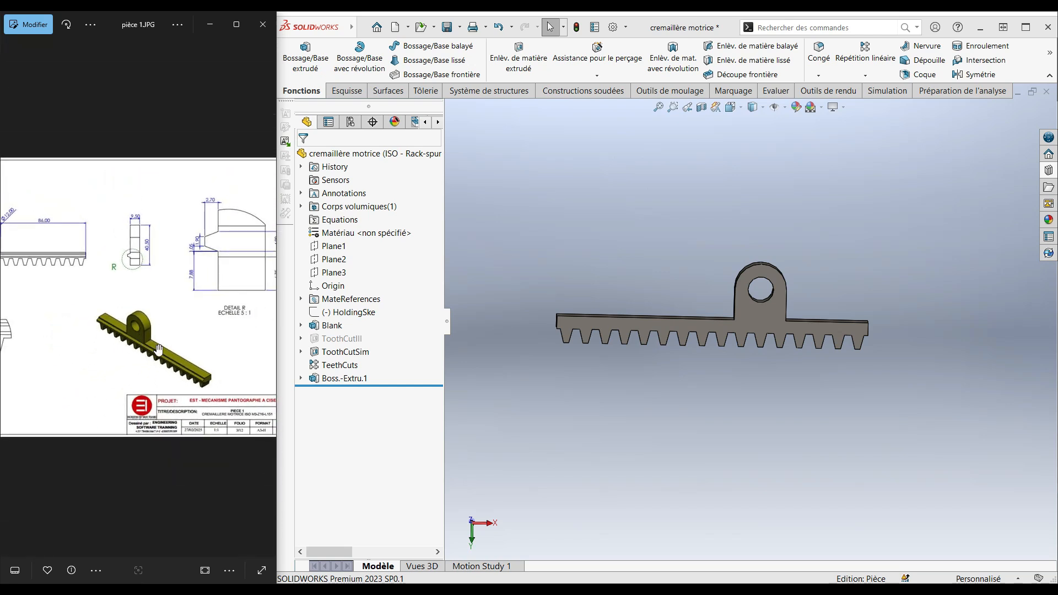
drag(193, 263, 182, 264)
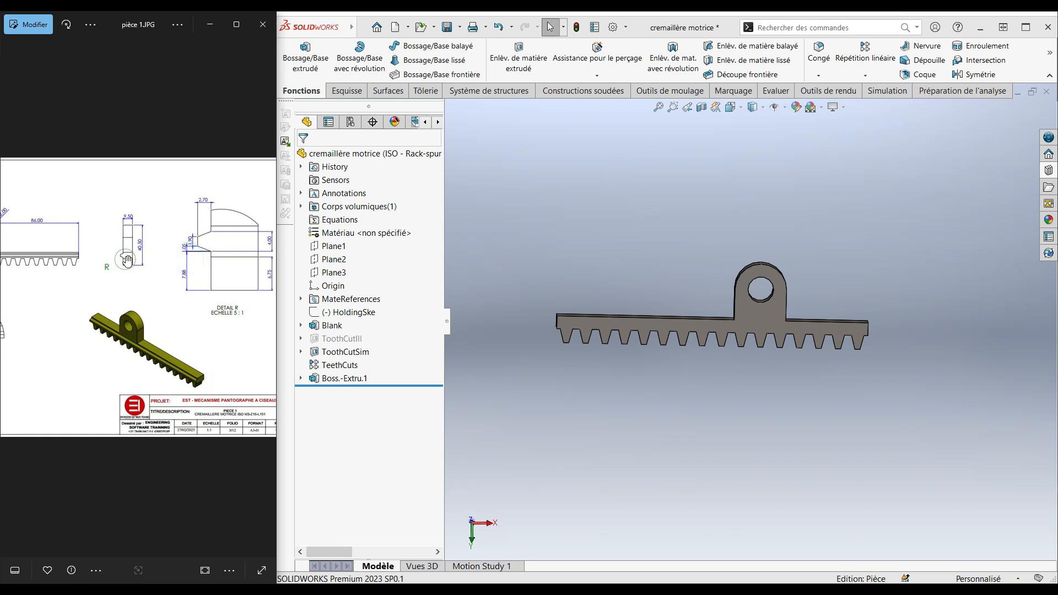
scroll(127, 260, down, 3)
click(88, 269)
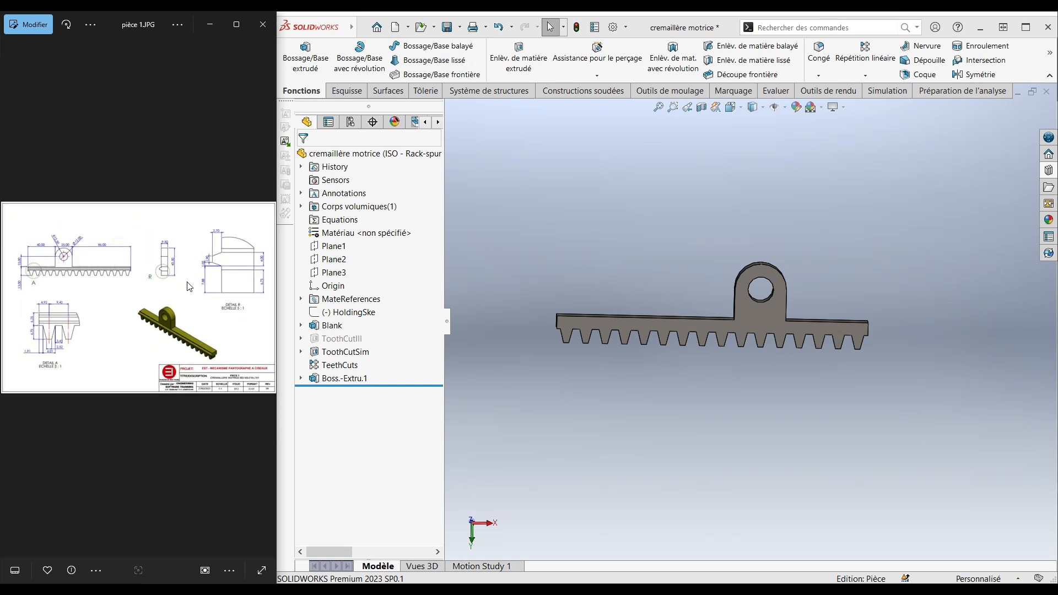
scroll(189, 286, up, 3)
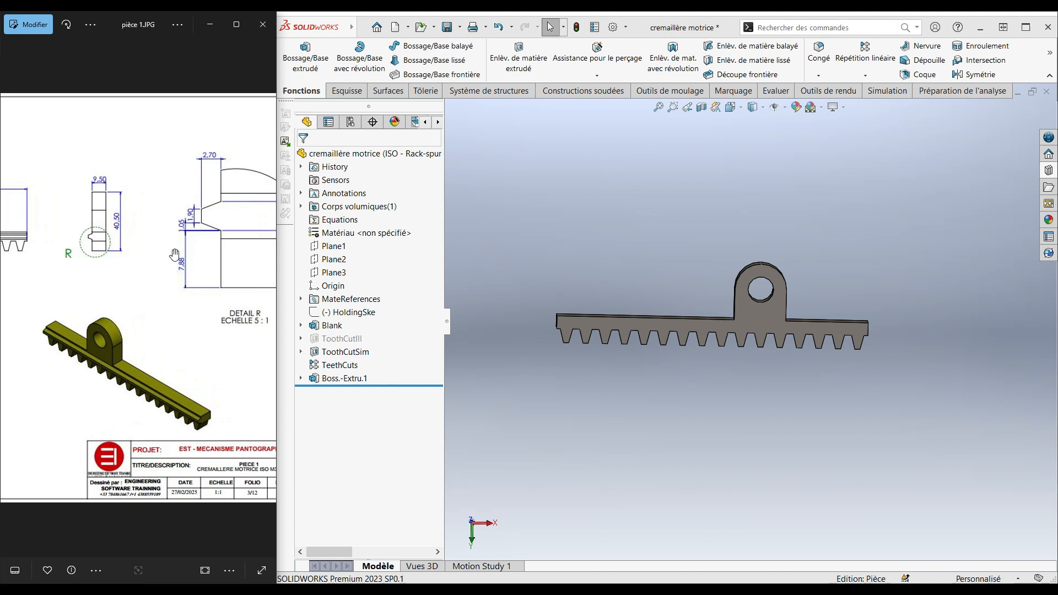
scroll(201, 250, up, 1)
drag(197, 248, 161, 251)
scroll(162, 250, down, 1)
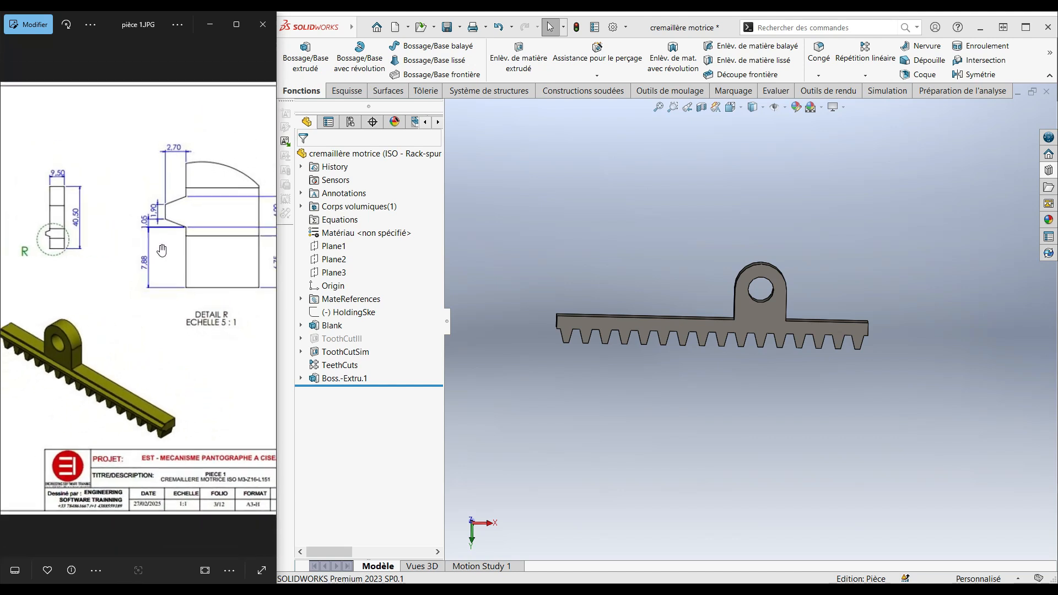
On the rack's end face, sketch an open three-line rib profile from its long side edge, about 5.3 mm deep with a 3.4 mm vertical outer side.
middle_drag(781, 307, 779, 341)
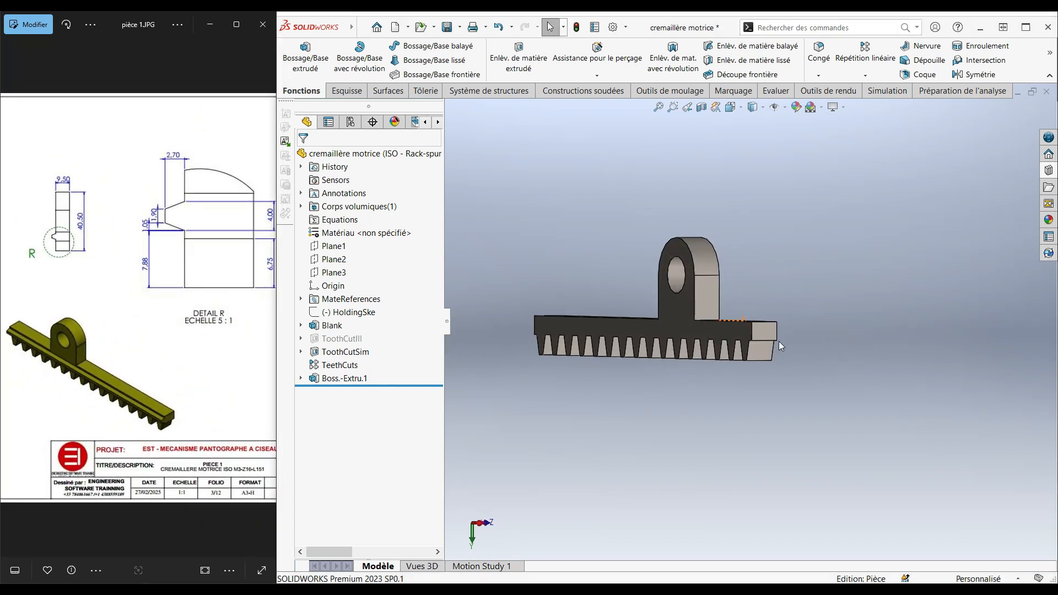
click(763, 332)
click(810, 302)
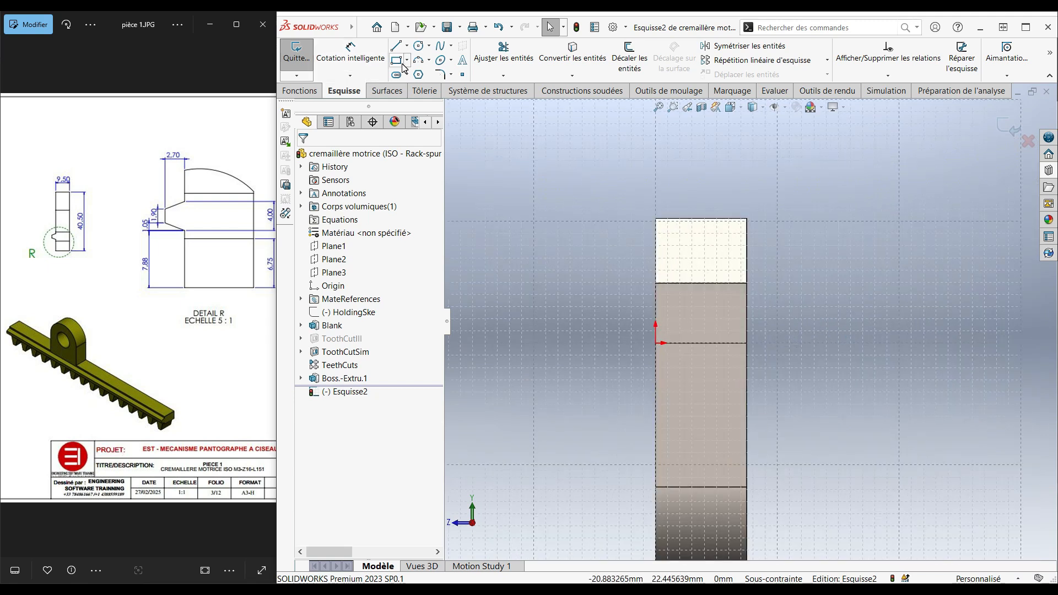
click(396, 46)
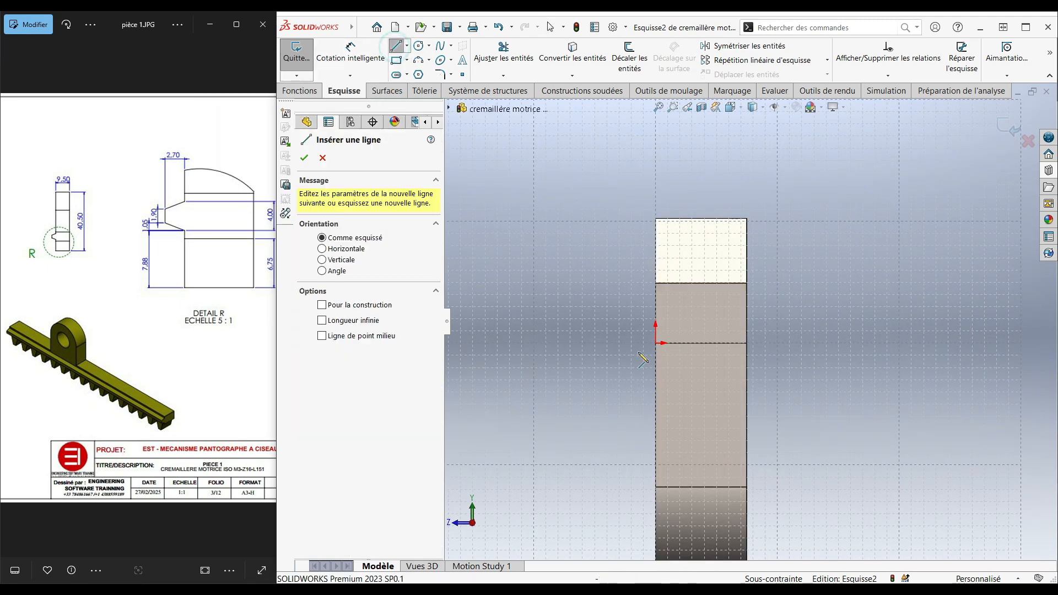
click(656, 295)
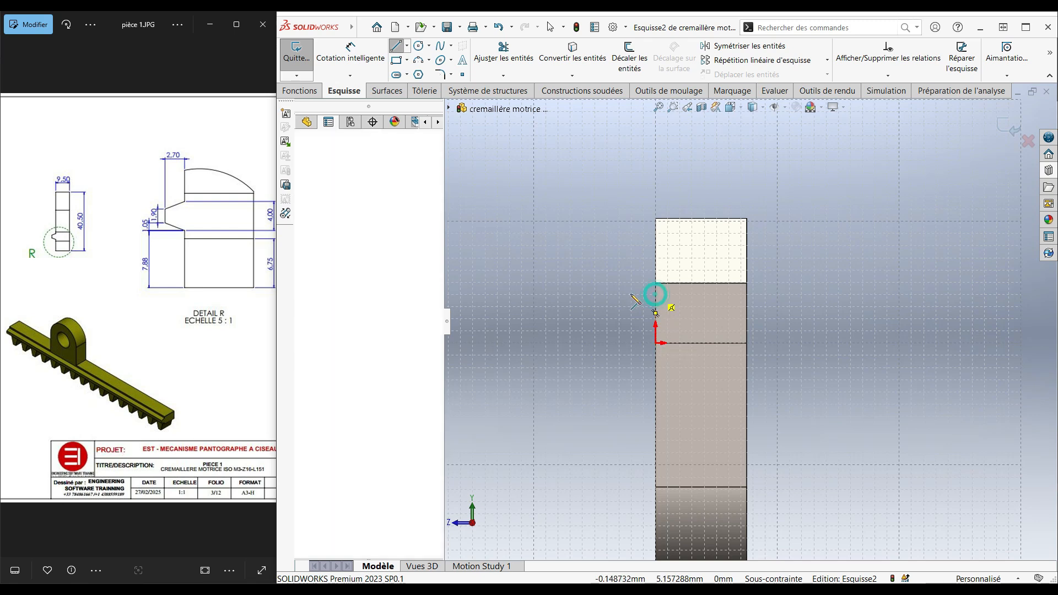
click(605, 305)
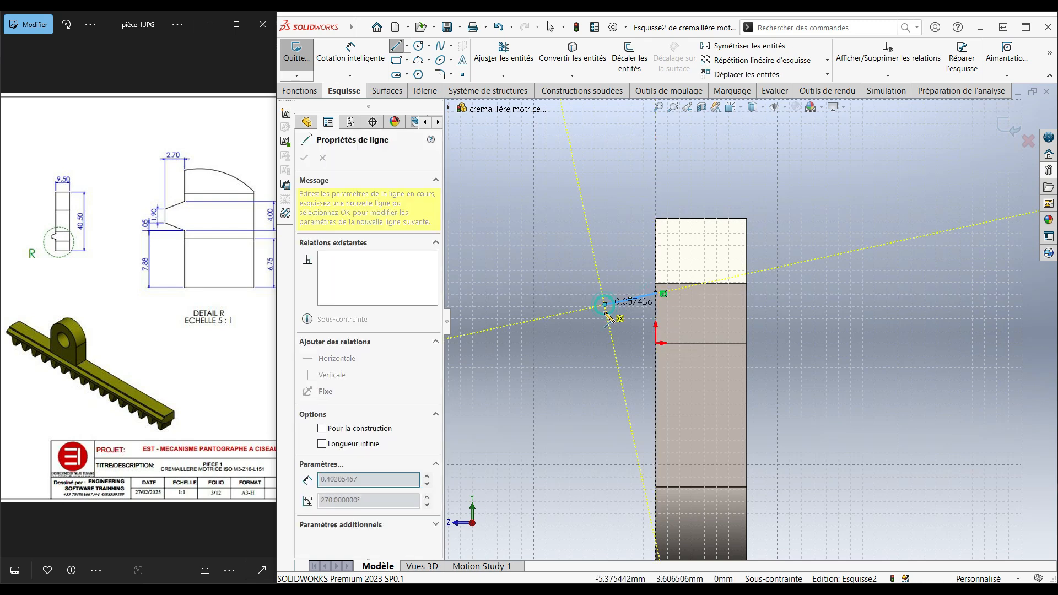
click(605, 337)
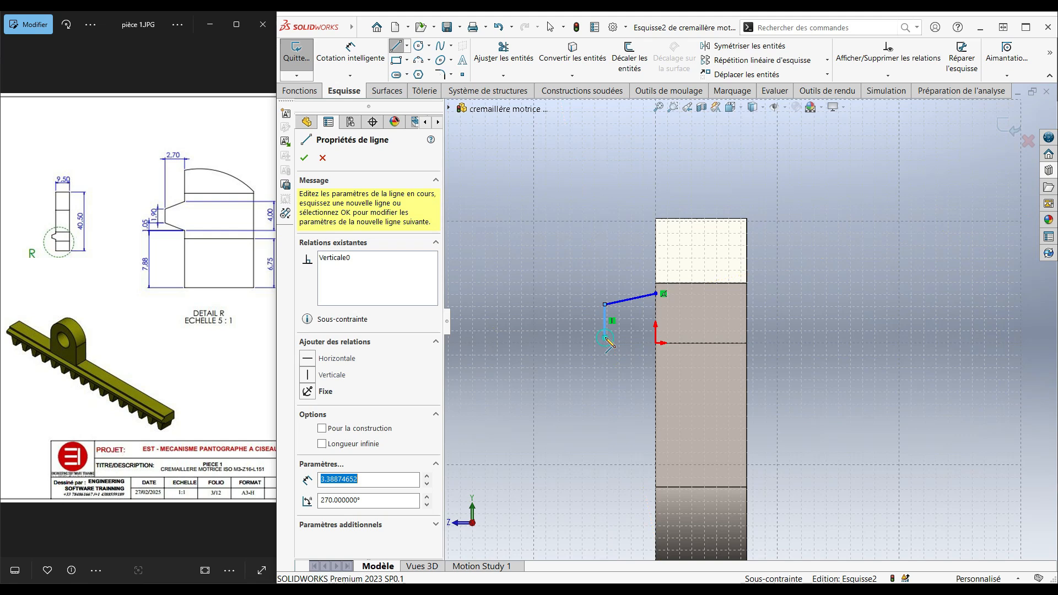
click(656, 337)
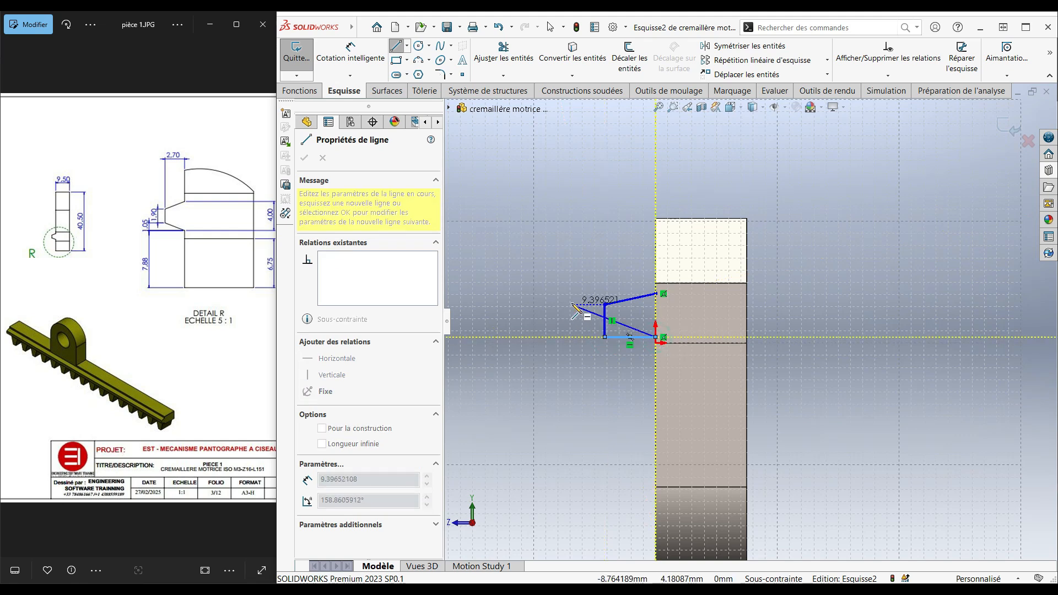
Reshape the rib profile into a trapezoid by moving its outer corner to about 4.8 mm from the edge and tilting the horizontal side.
key(Escape)
drag(606, 337, 610, 324)
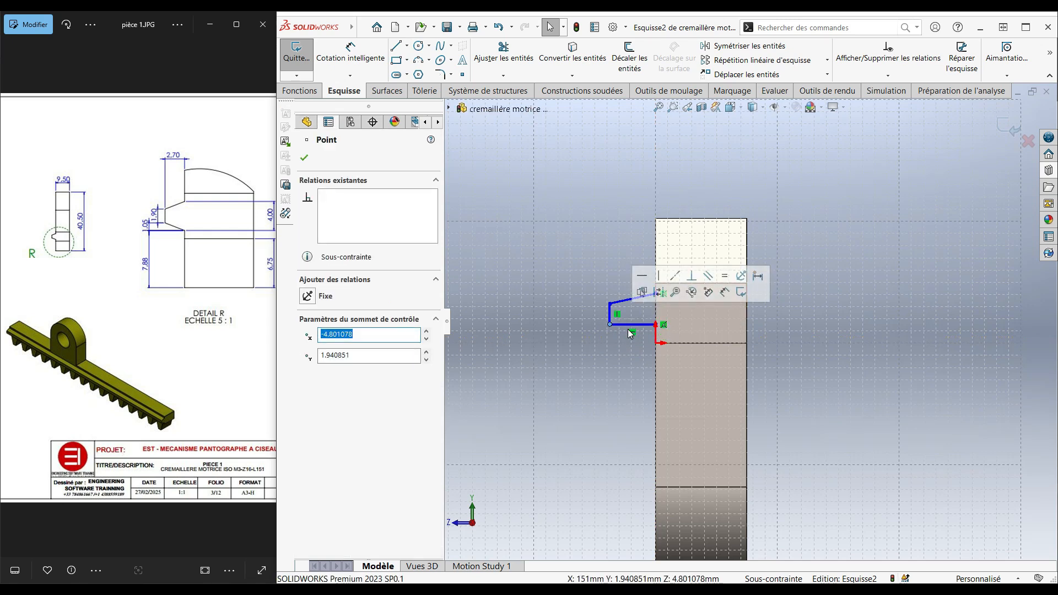
drag(632, 334, 652, 335)
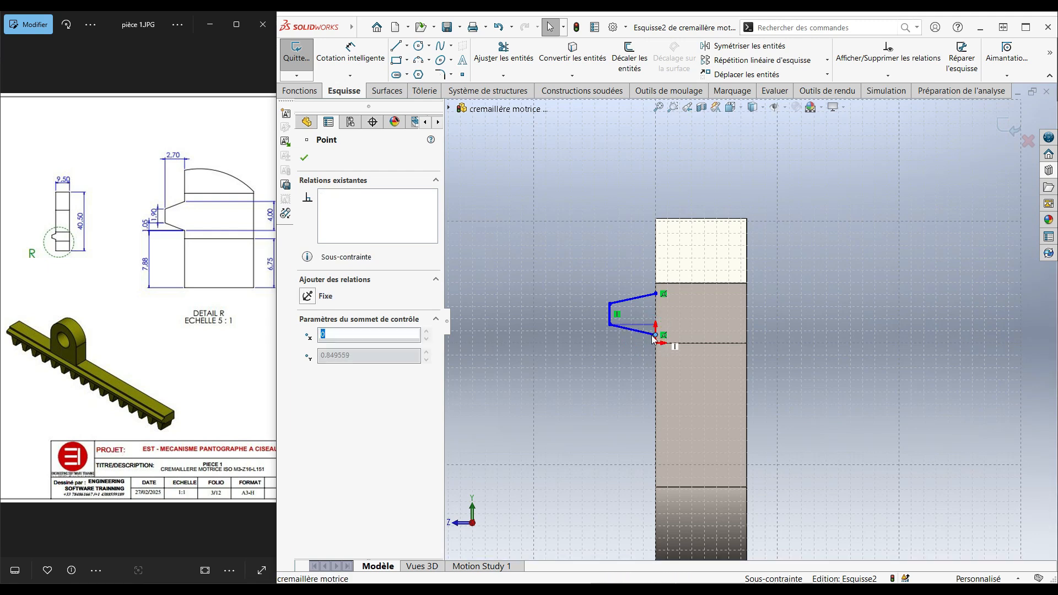
Dimension the rib profile's depth from the rack's long side edge to its vertical outer side as 2.7 mm.
click(597, 354)
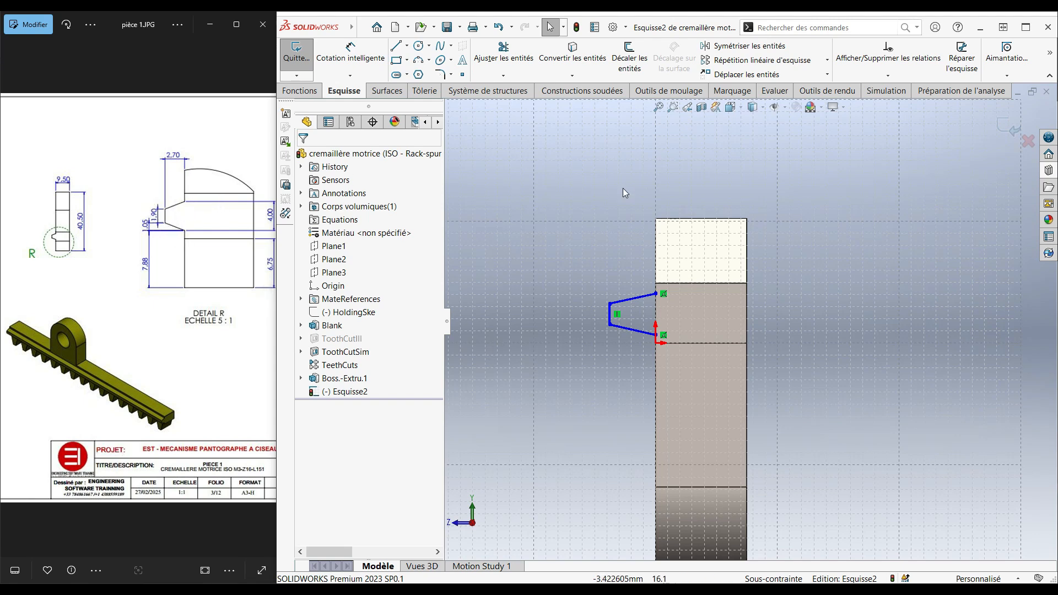
click(351, 52)
click(611, 315)
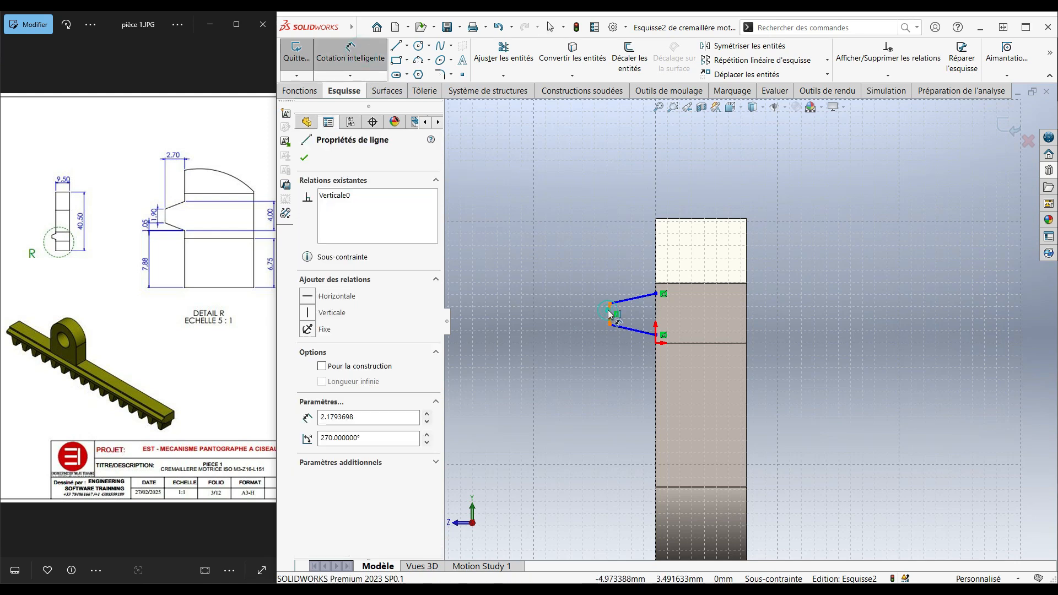
click(657, 280)
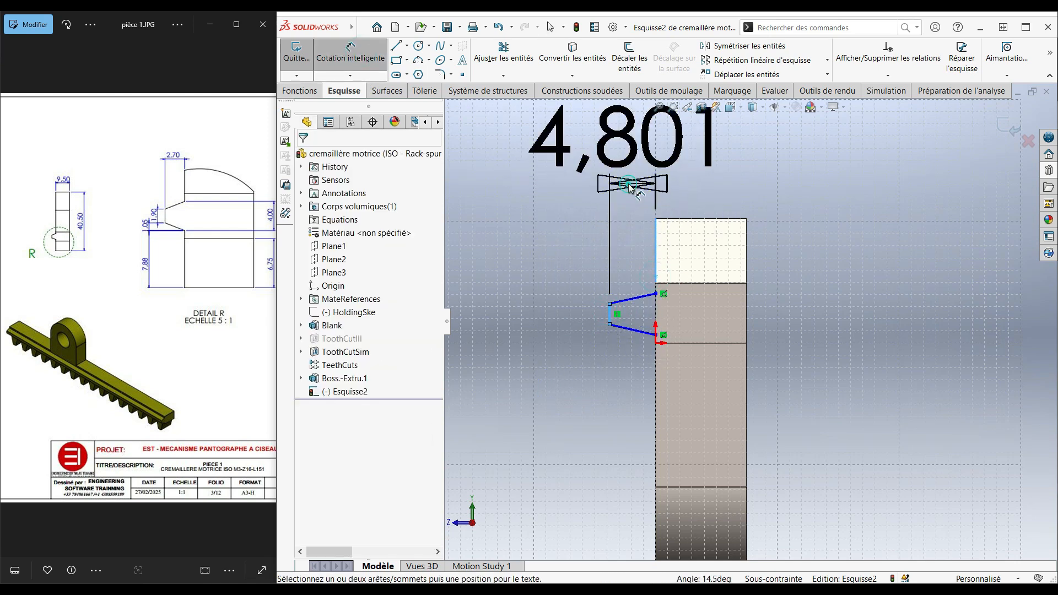
click(629, 184)
text(2.7)
key(Return)
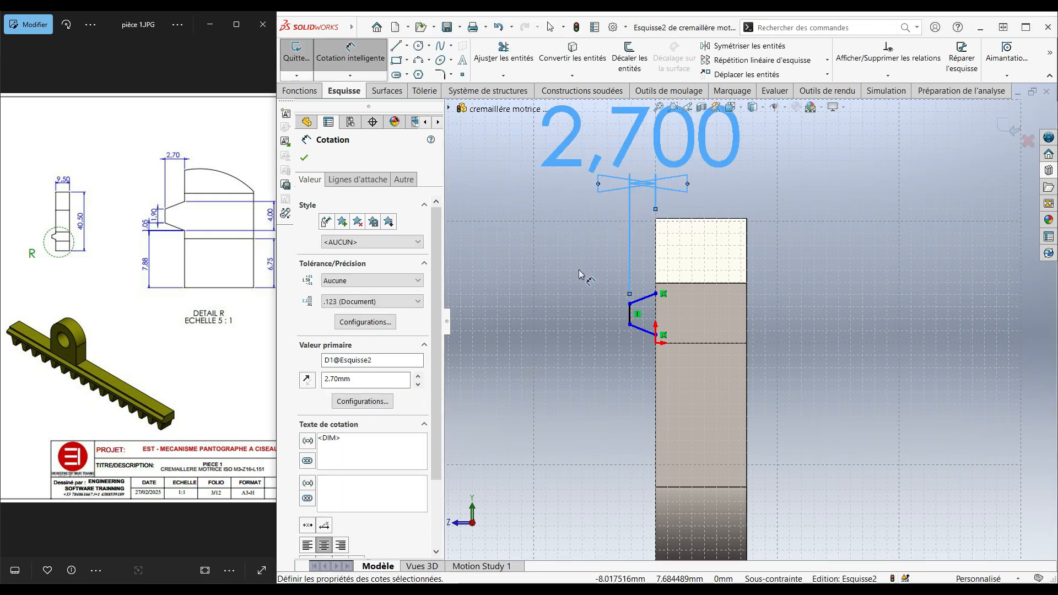
click(579, 271)
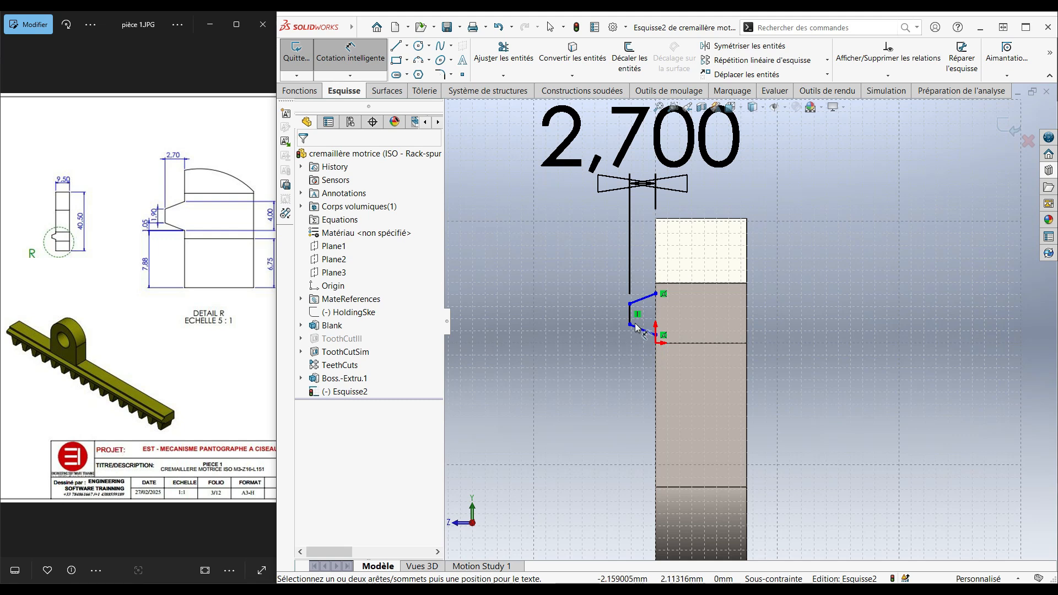
Dimension the vertical height of the rib profile's lower slanted side as 1.05 mm.
click(641, 326)
click(569, 333)
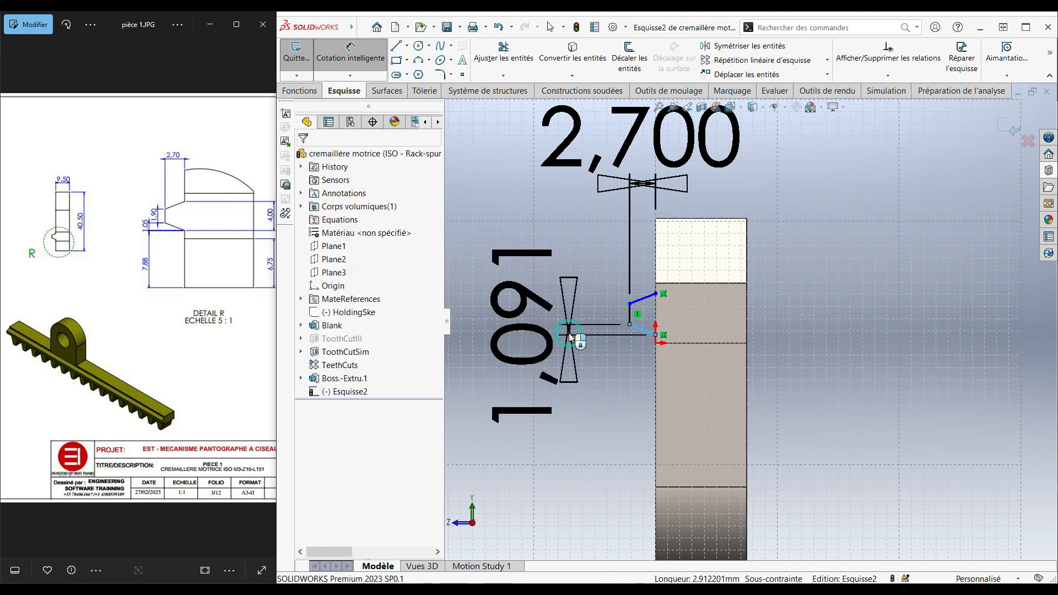
text(1.05)
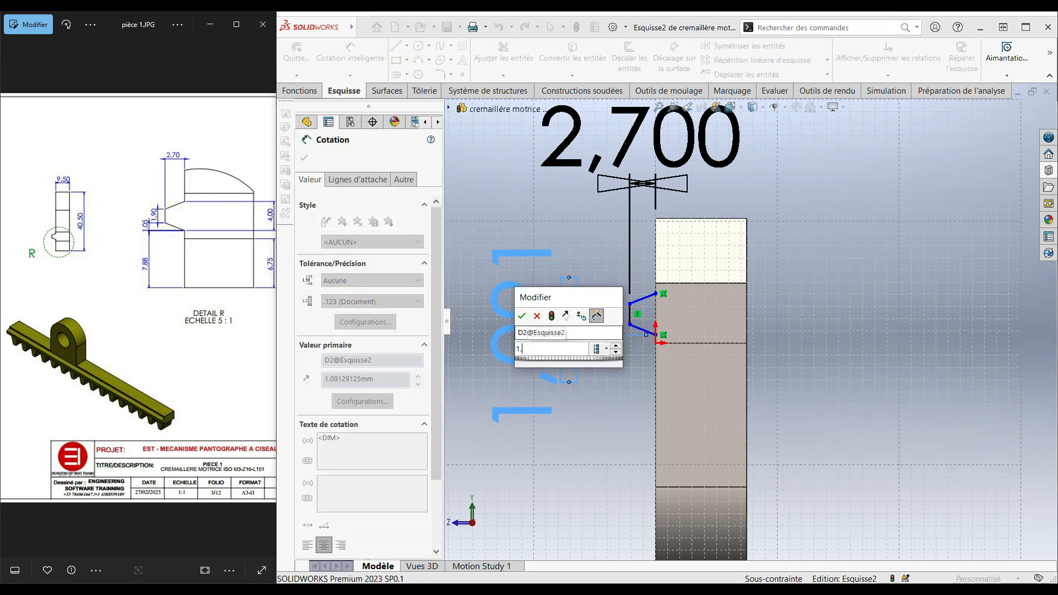
key(Return)
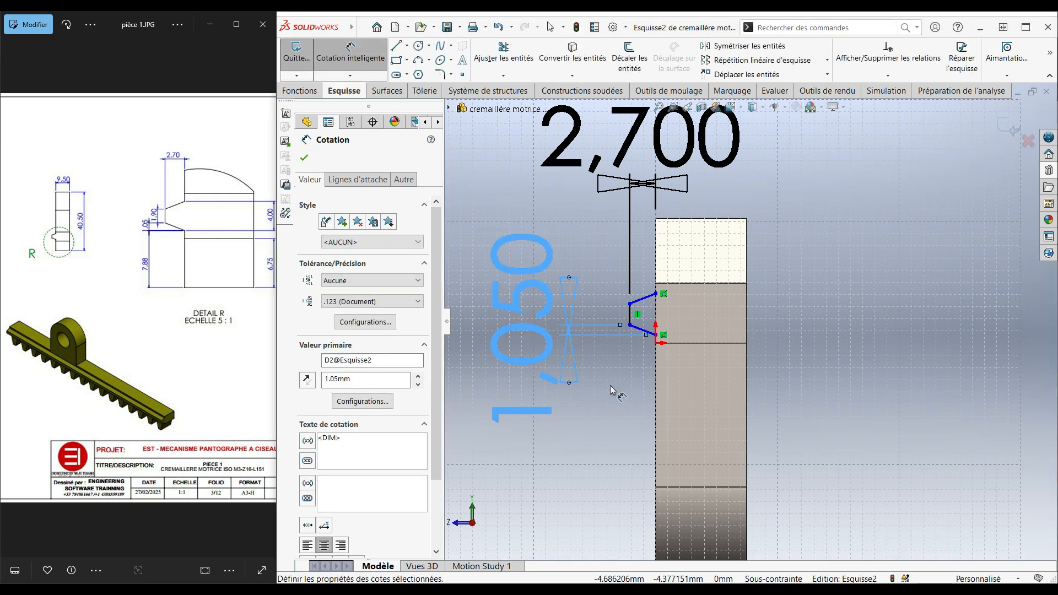
click(610, 386)
Dimension the rib profile's vertical outer side and set its length to 1.9 mm.
click(630, 315)
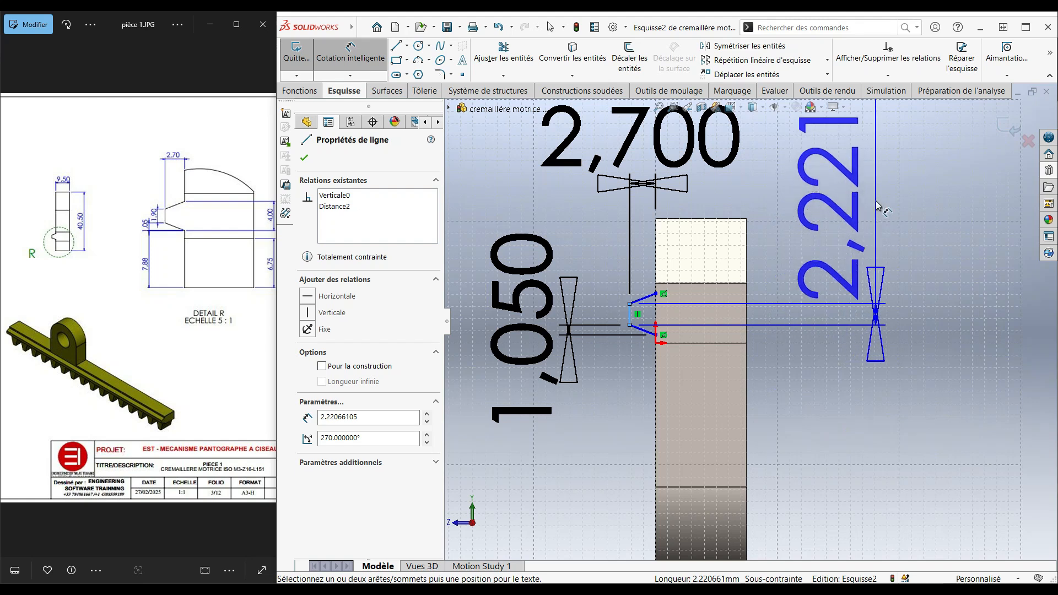
click(878, 207)
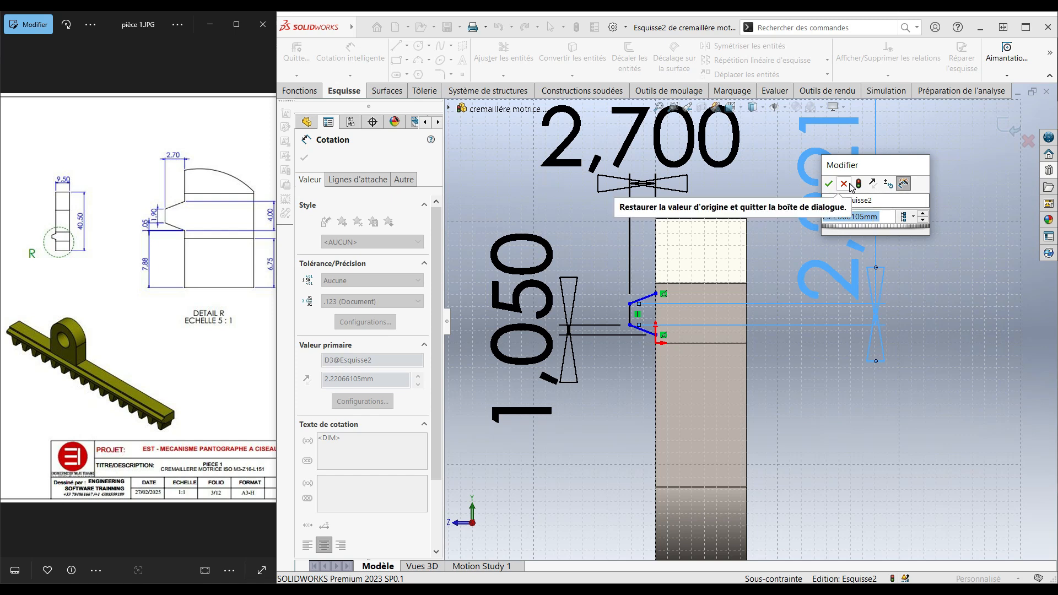
text(7.9)
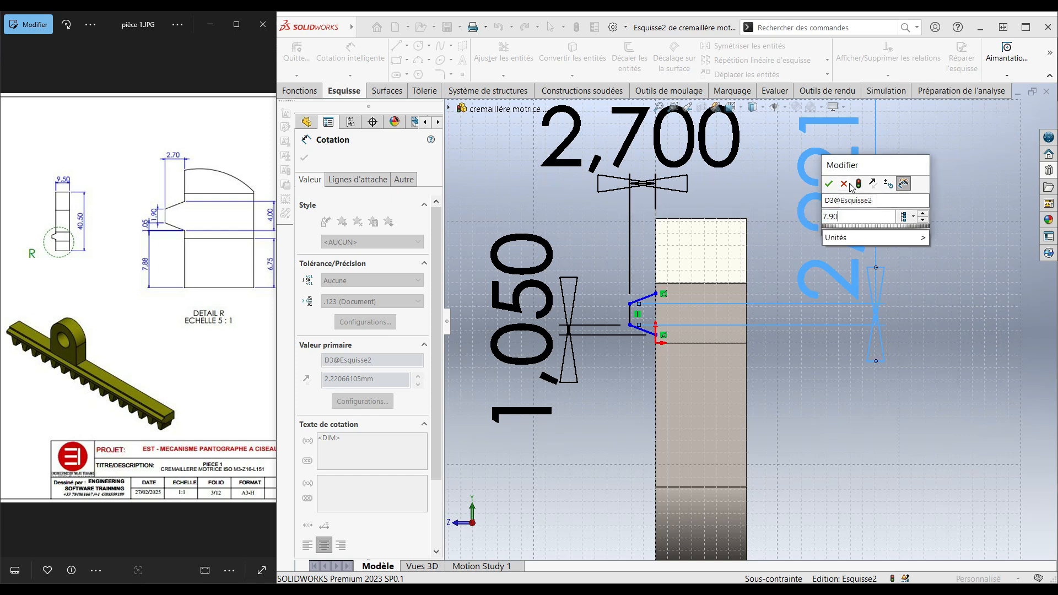
key(Return)
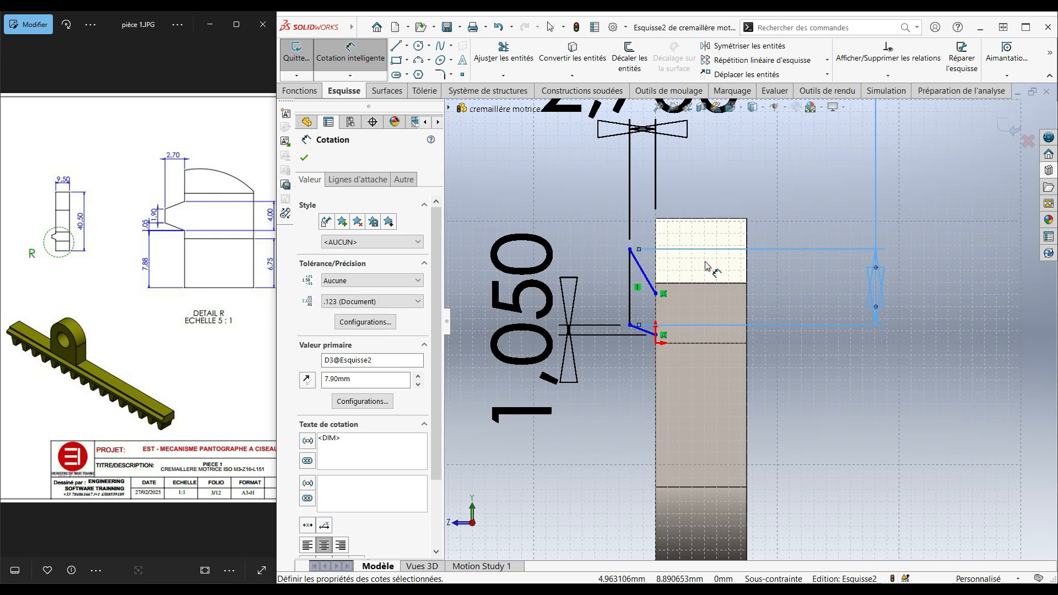
scroll(707, 266, up, 4)
double_click(794, 140)
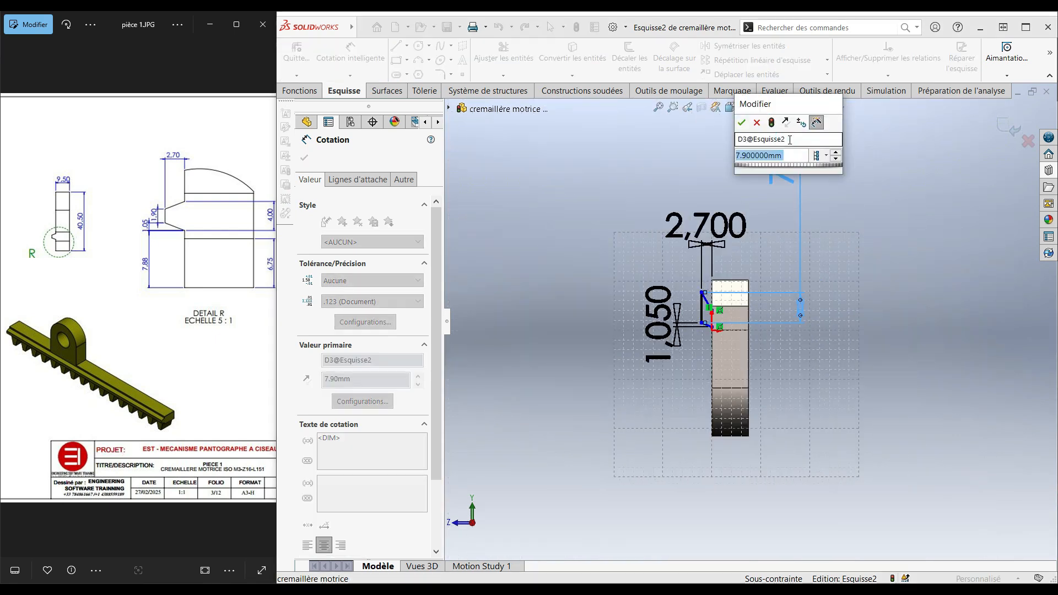
text(1.9)
key(Return)
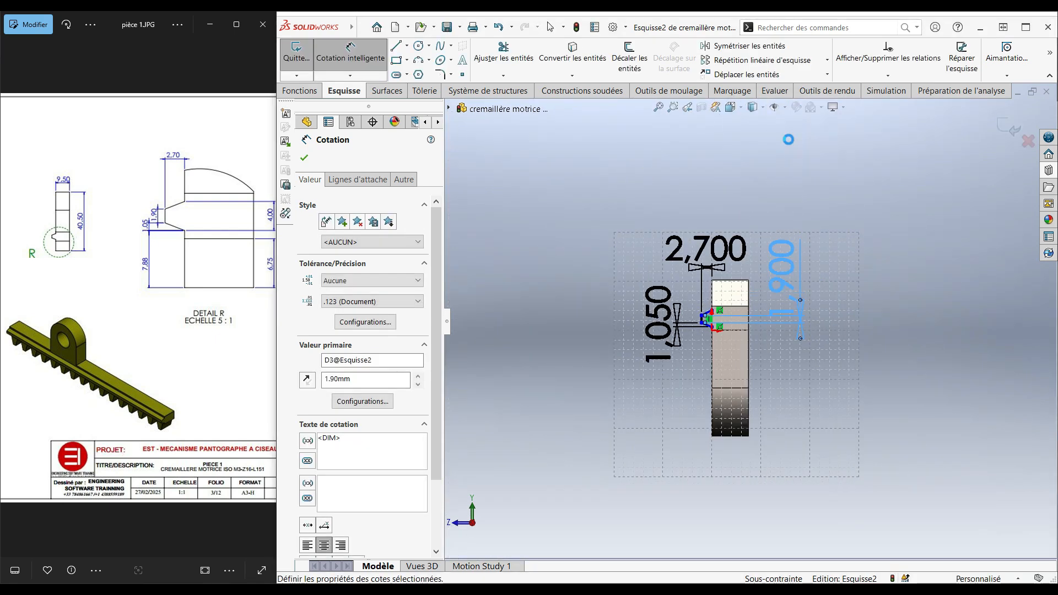
Dimension the vertical distance from the rack's tooth-tip edge to the rib profile's upper corner on the side edge as 7.88 mm.
scroll(771, 325, down, 4)
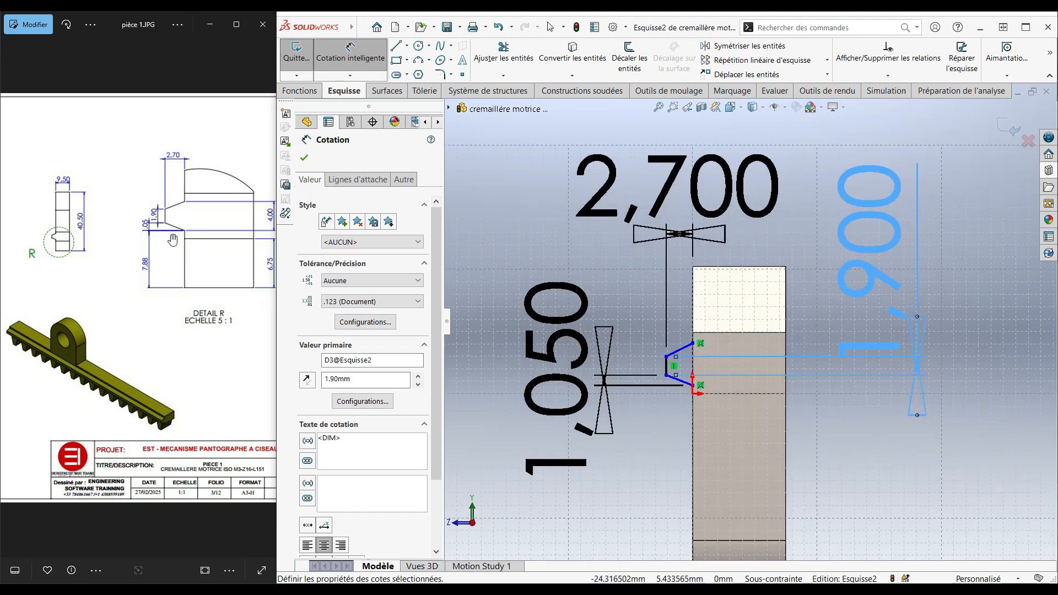
click(694, 345)
click(706, 269)
click(505, 211)
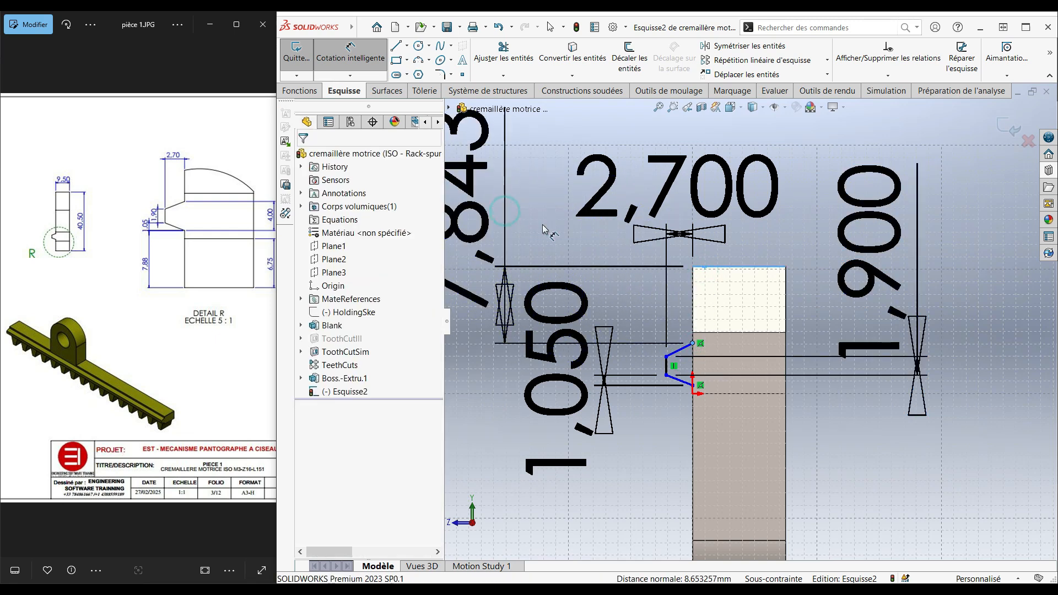
text(7.88)
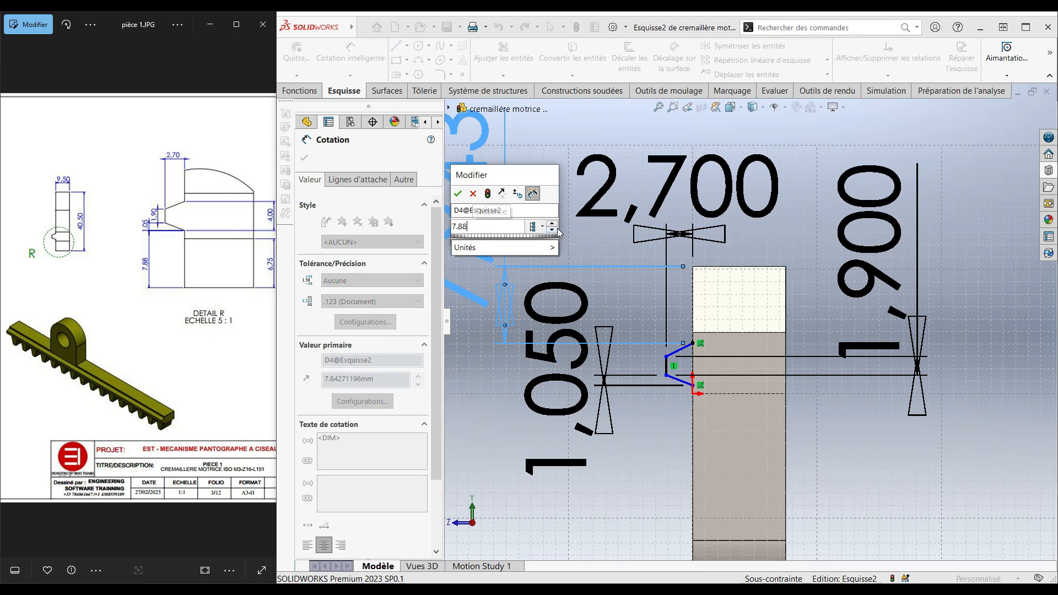
key(Return)
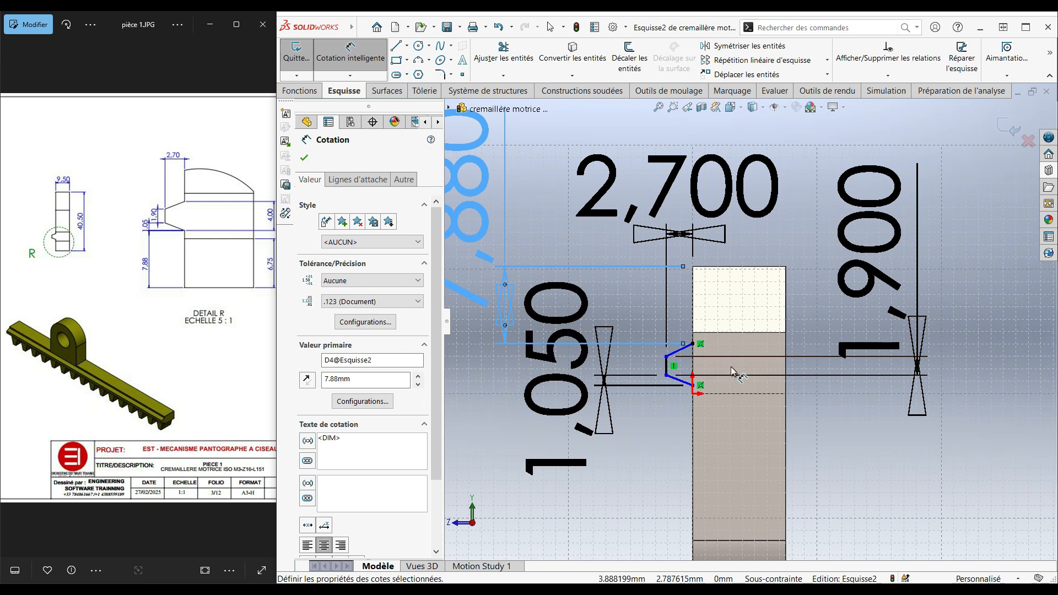
key(Escape)
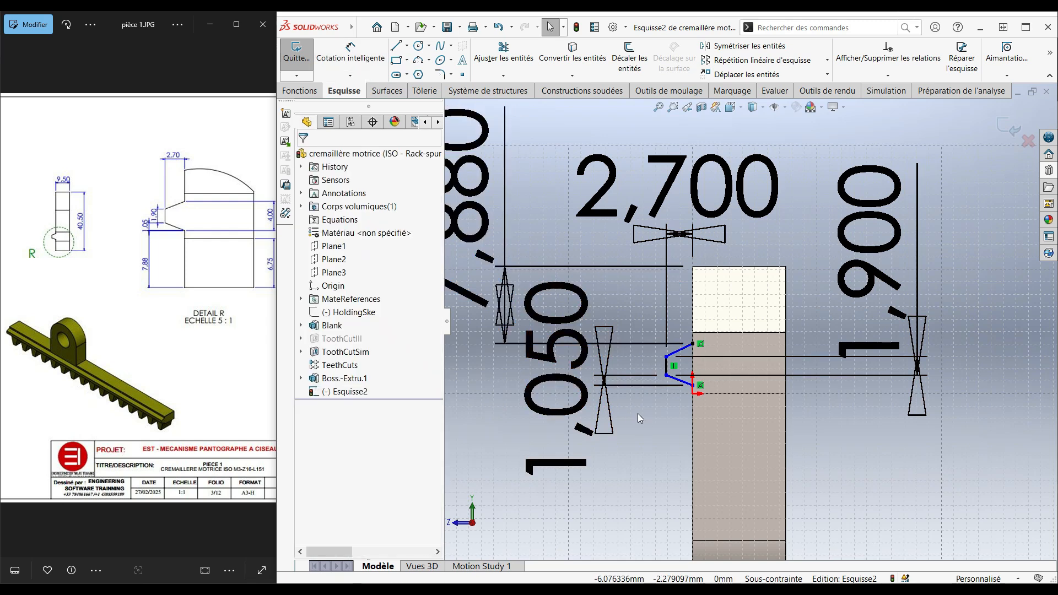
Draw a horizontal construction line from the midpoint of the rib's vertical outer side across the rack's end face.
click(406, 45)
click(409, 75)
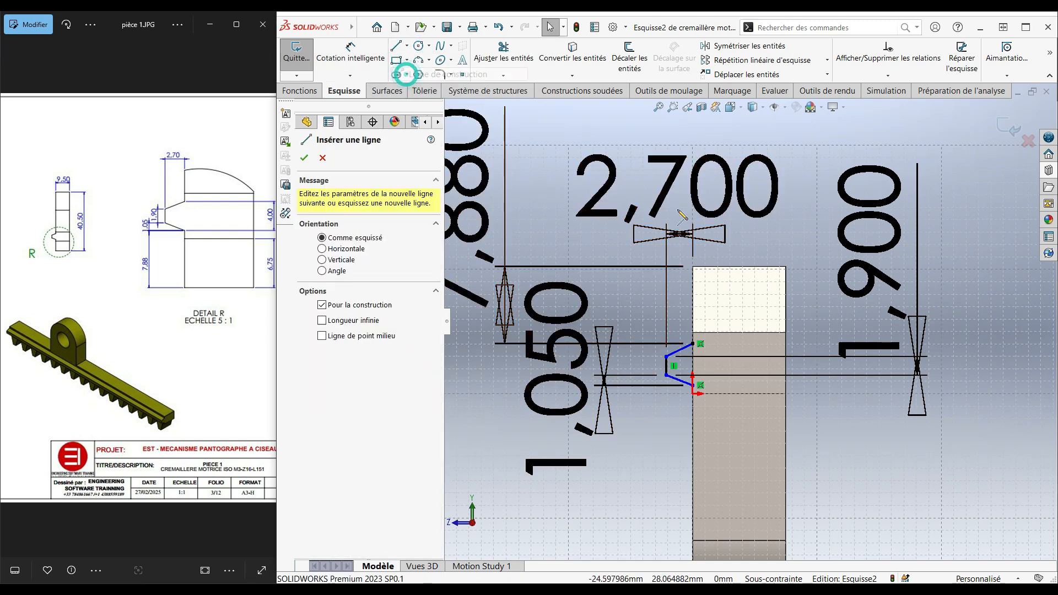
click(667, 366)
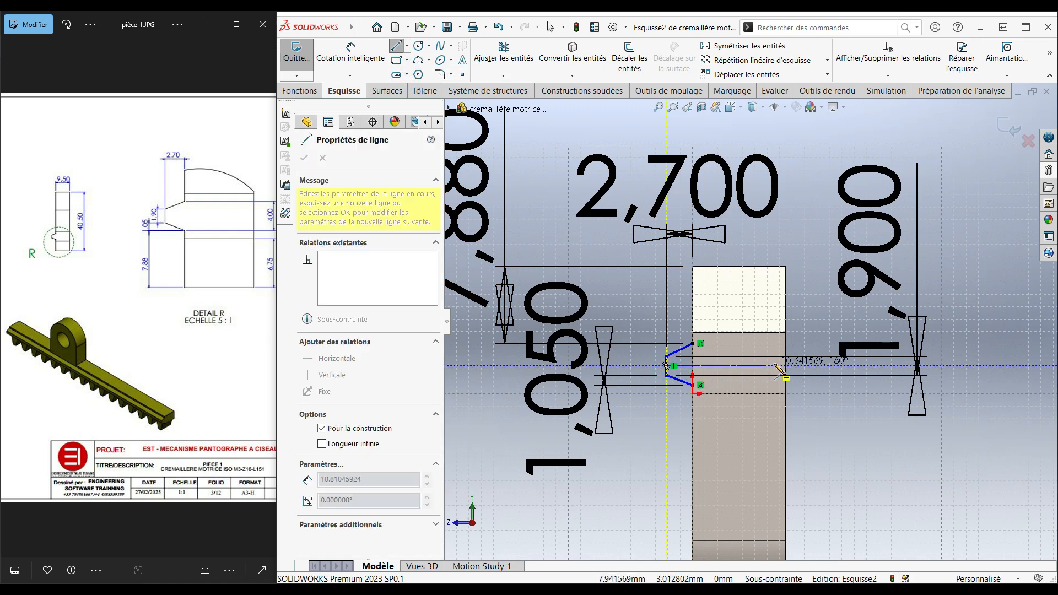
click(804, 366)
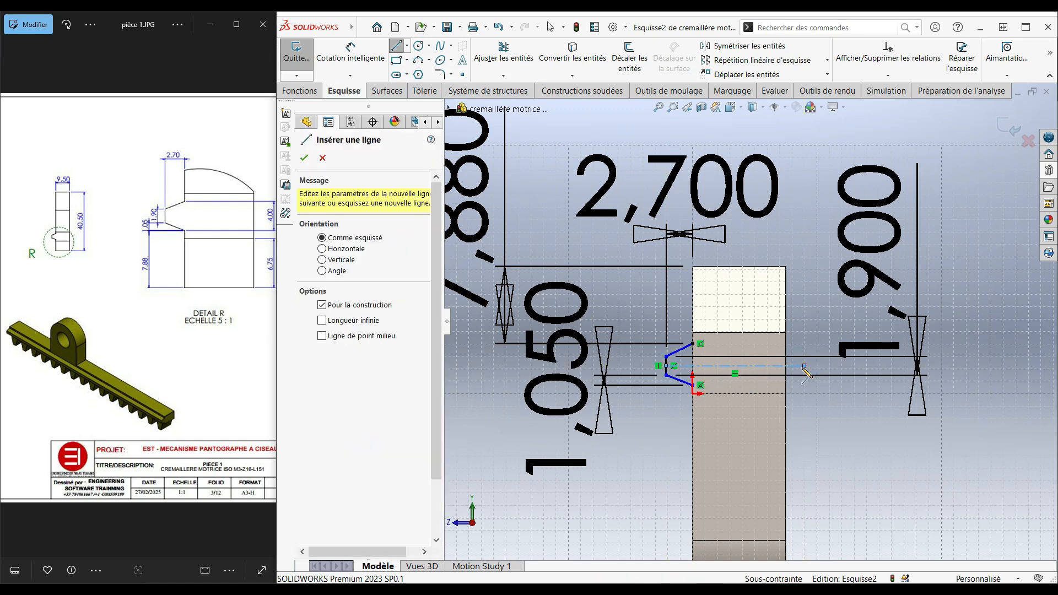
key(Escape)
Make the rib profile's two slanted sides symmetric about the horizontal construction line.
scroll(710, 379, down, 3)
scroll(749, 236, up, 6)
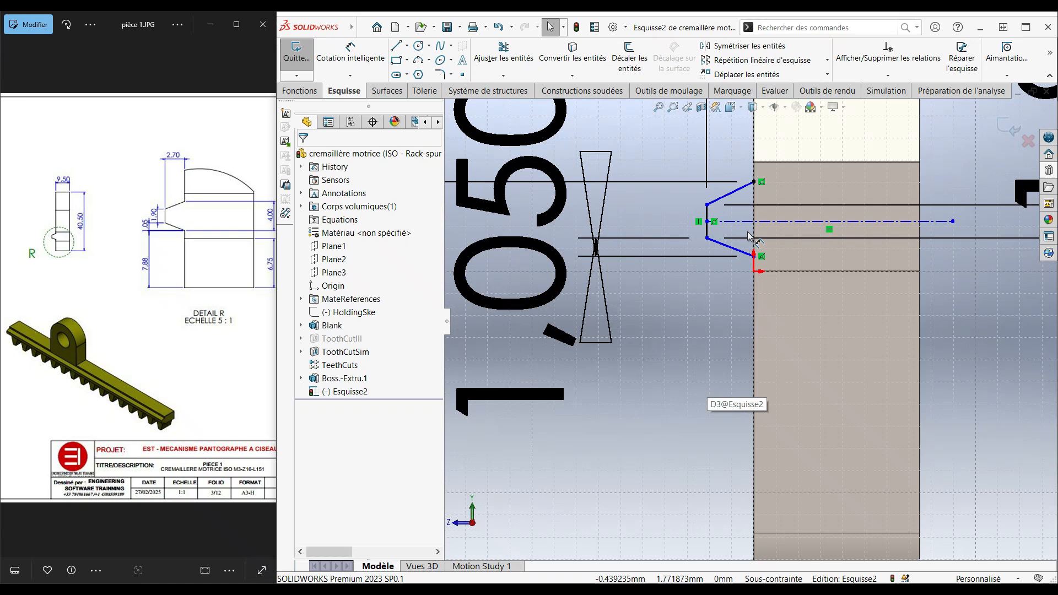
click(737, 193)
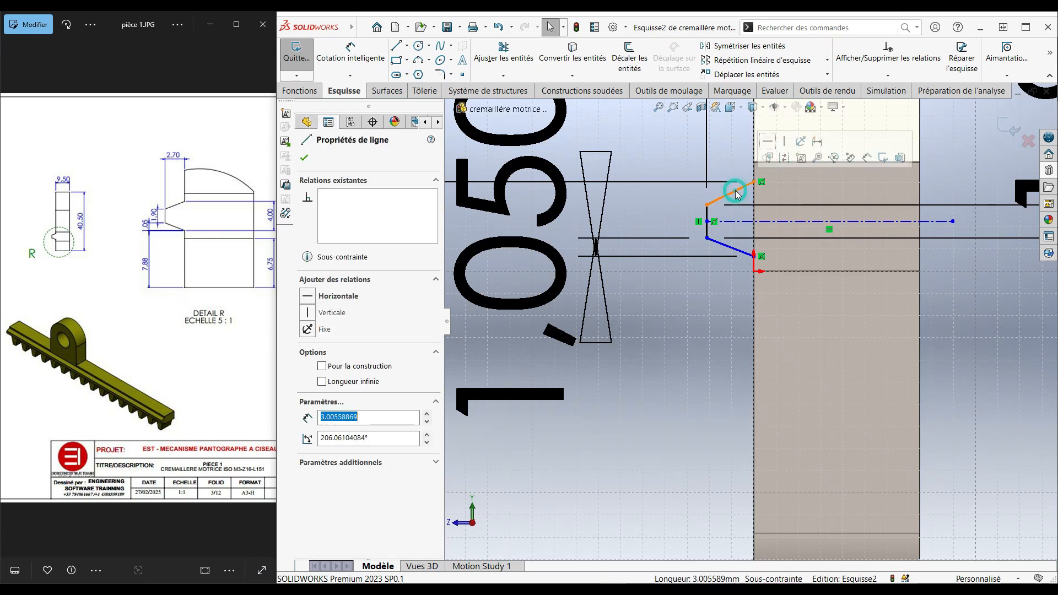
ctrl+click(734, 250)
ctrl+click(736, 222)
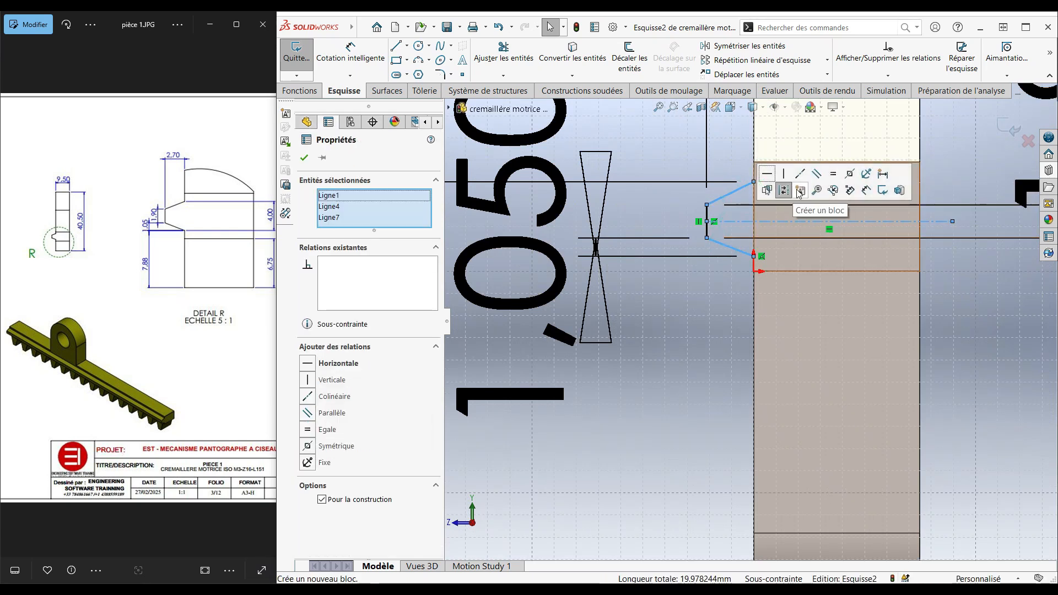
click(850, 174)
click(689, 328)
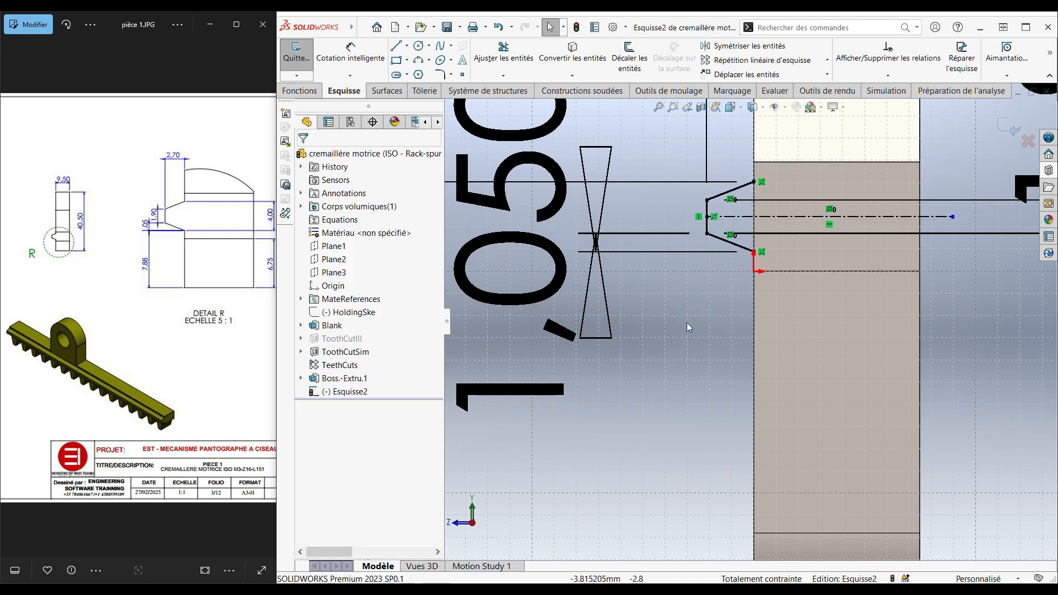
Close the rib profile with a vertical line along the rack's side edge between its two open corners, and exit the sketch.
click(396, 46)
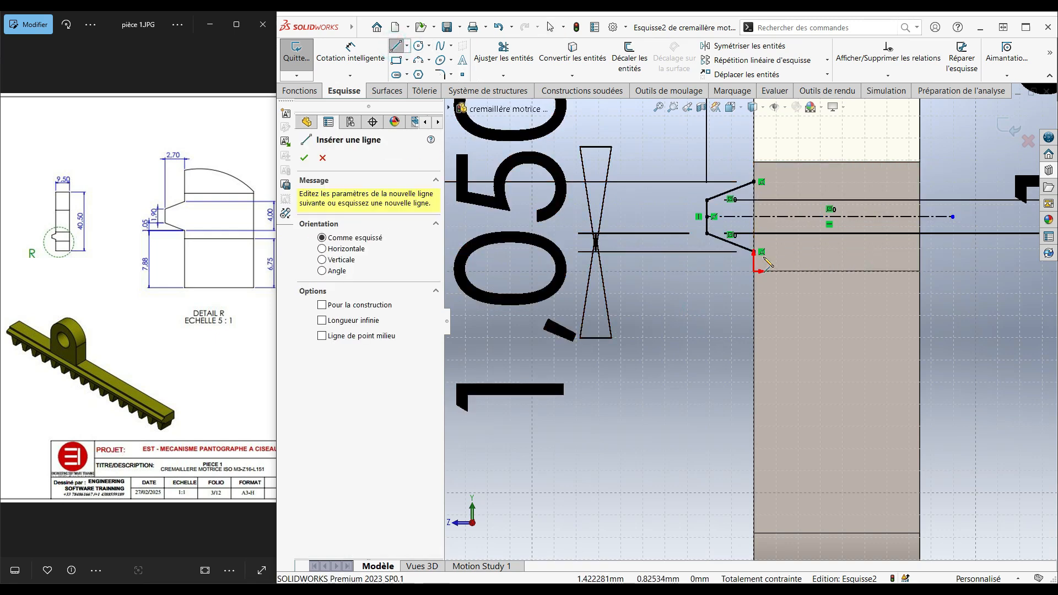
click(754, 252)
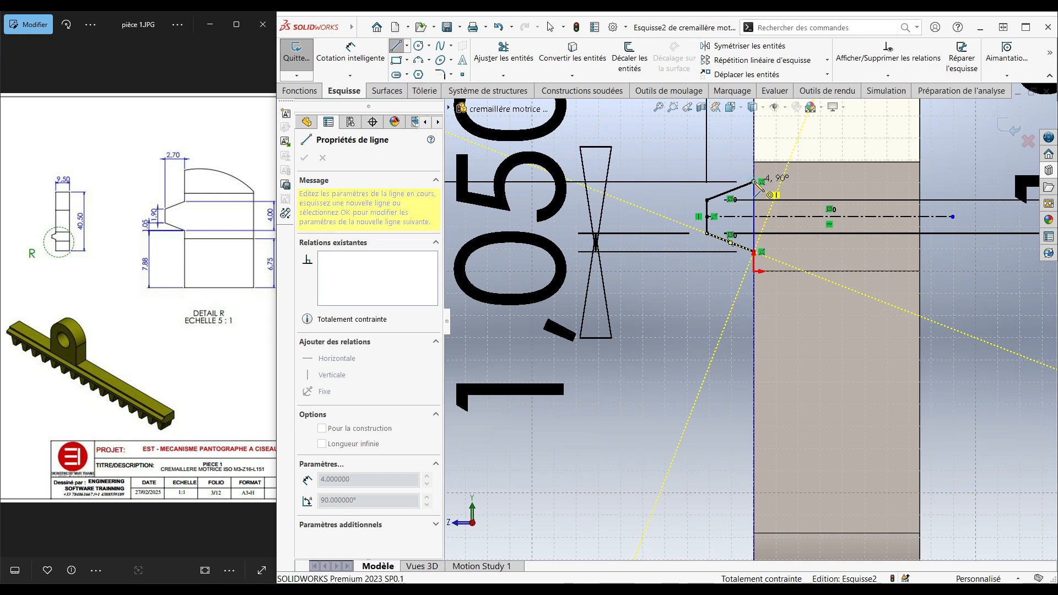
click(754, 181)
scroll(741, 300, down, 4)
scroll(750, 259, up, 4)
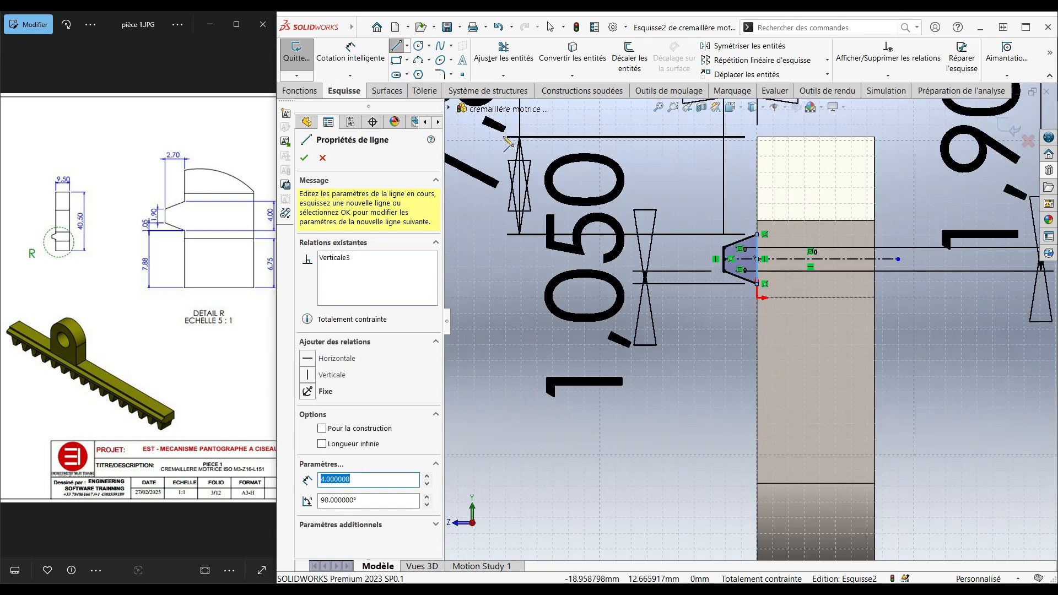
click(303, 158)
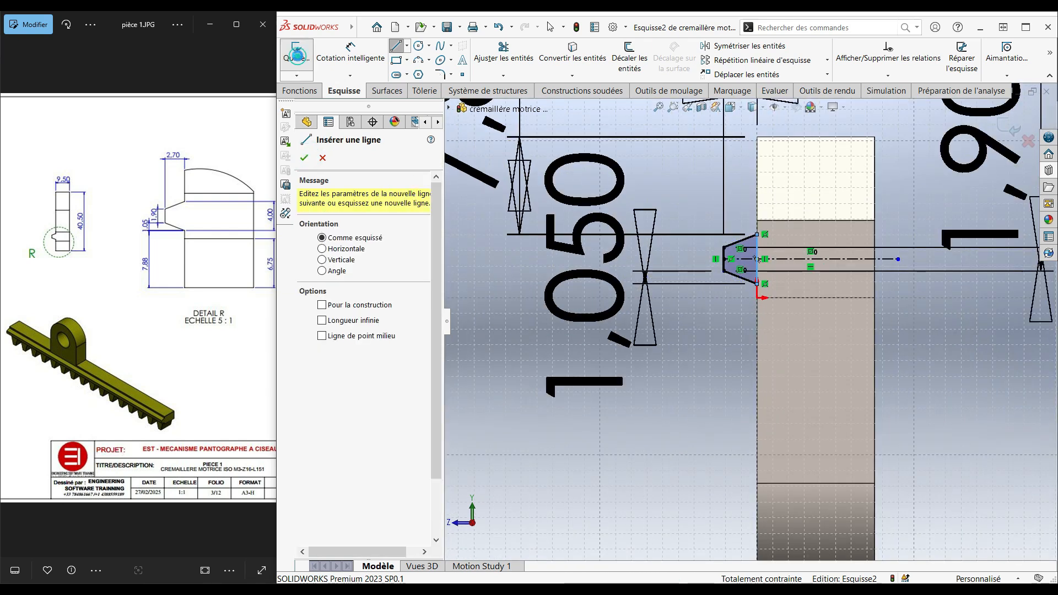
click(297, 56)
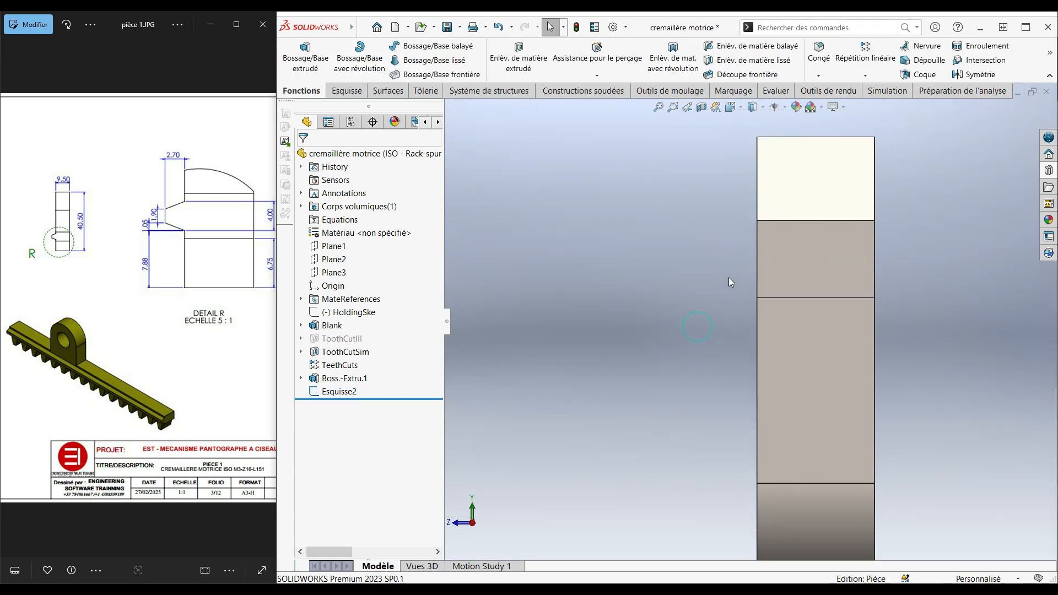
Extrude the rib sketch as a boss with the direction reversed along the rack, through all, merging the result.
click(341, 392)
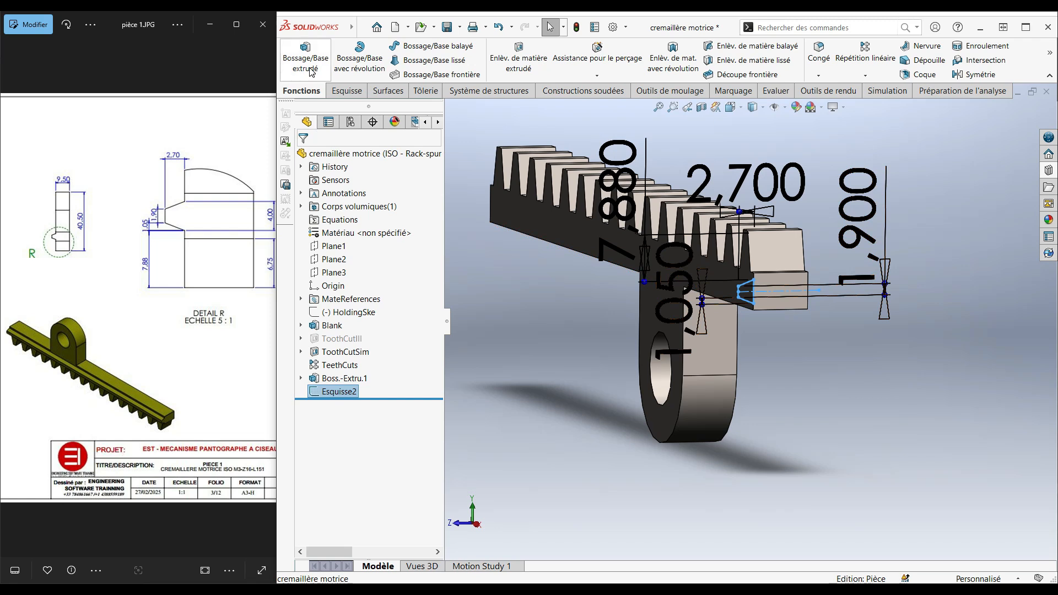
click(308, 90)
click(308, 58)
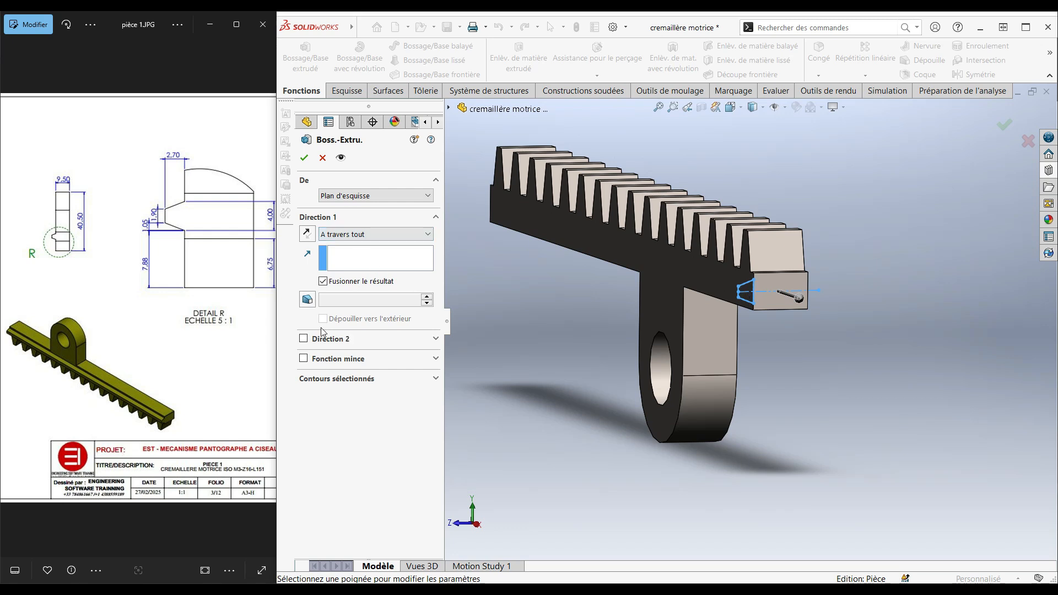
click(311, 238)
middle_drag(561, 285, 610, 292)
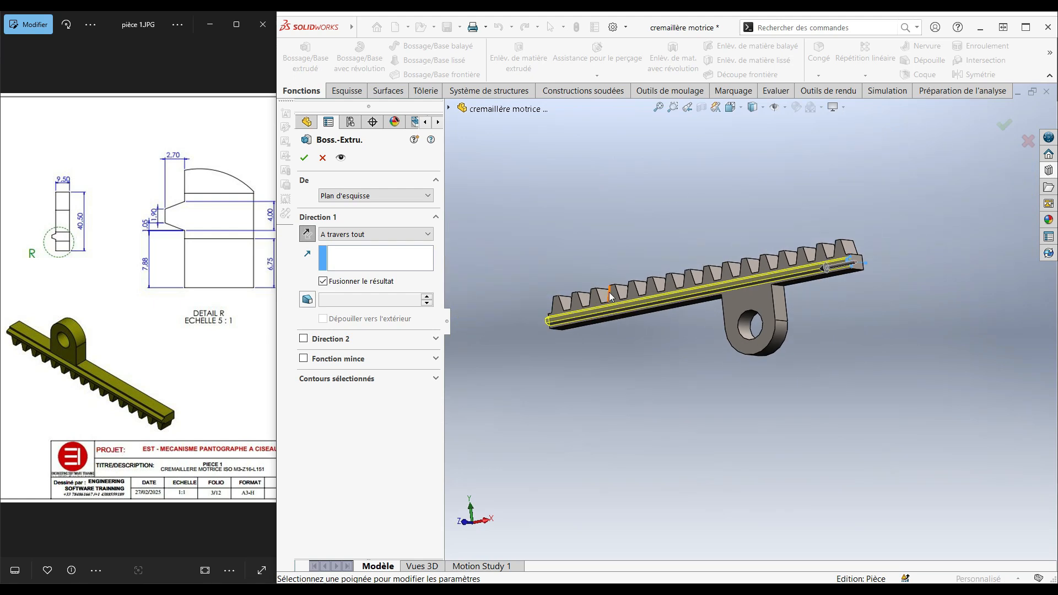
scroll(610, 292, down, 2)
click(304, 159)
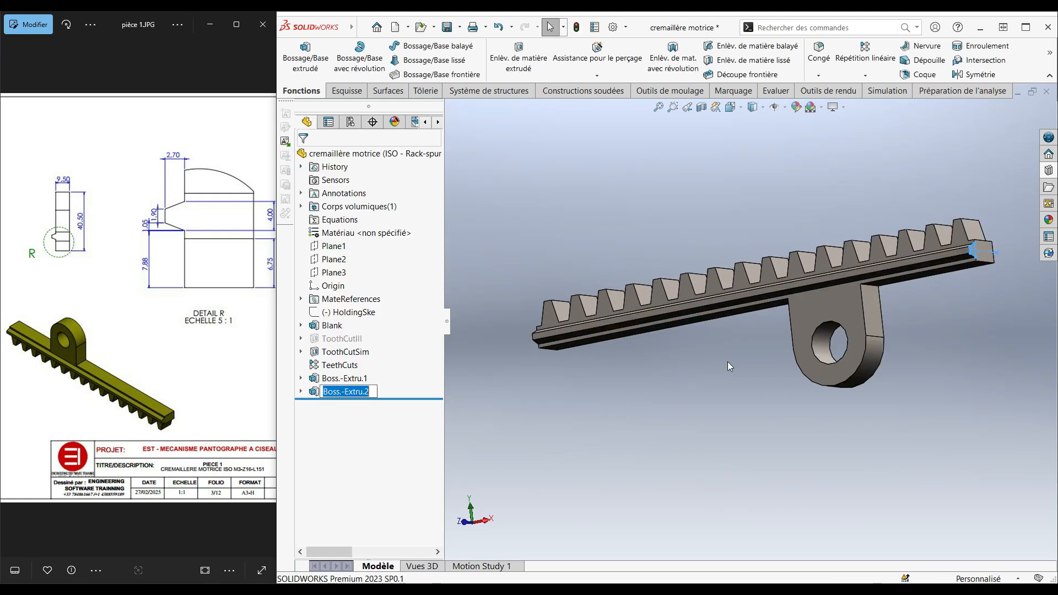
Compare the finished rack with the part drawing, and save and close the cremaillère motrice part to return to the assembly.
scroll(796, 355, up, 1)
mouse_move(806, 355)
middle_down()
mouse_move(788, 206)
mouse_move(714, 313)
mouse_move(558, 322)
middle_up()
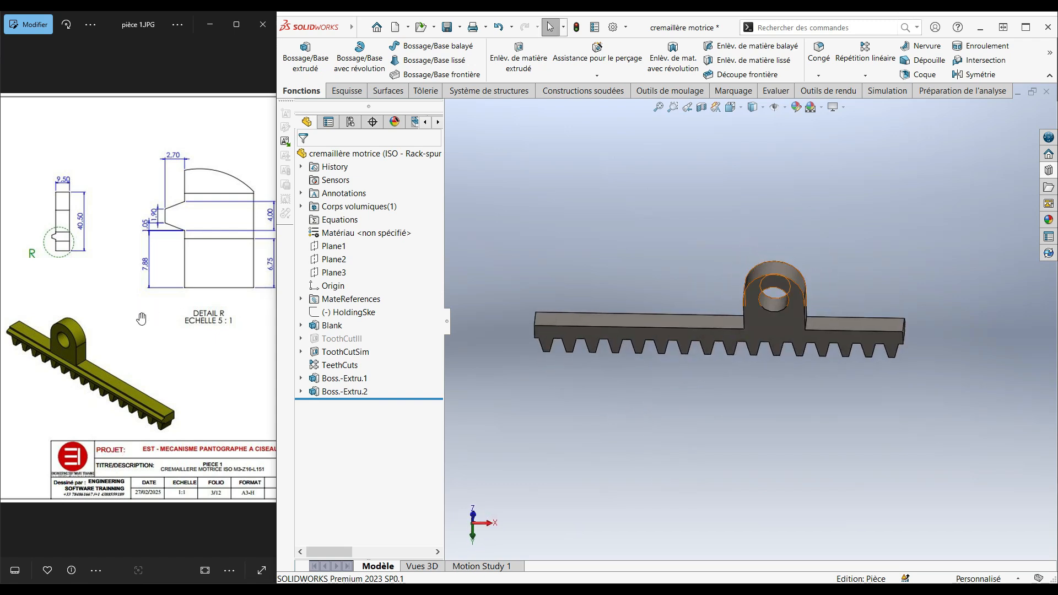
scroll(151, 308, down, 4)
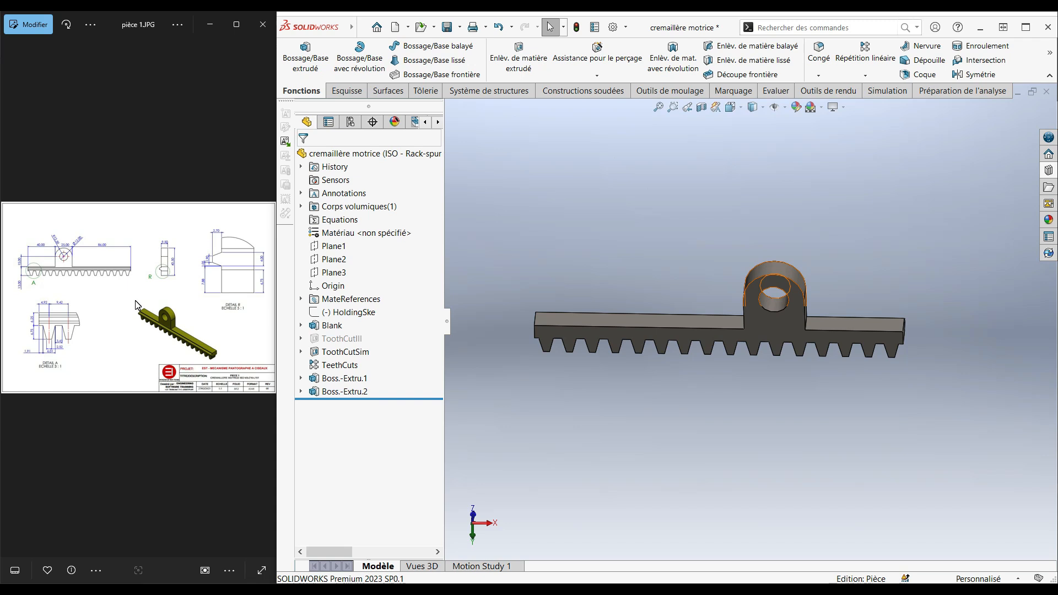
middle_drag(685, 365, 867, 357)
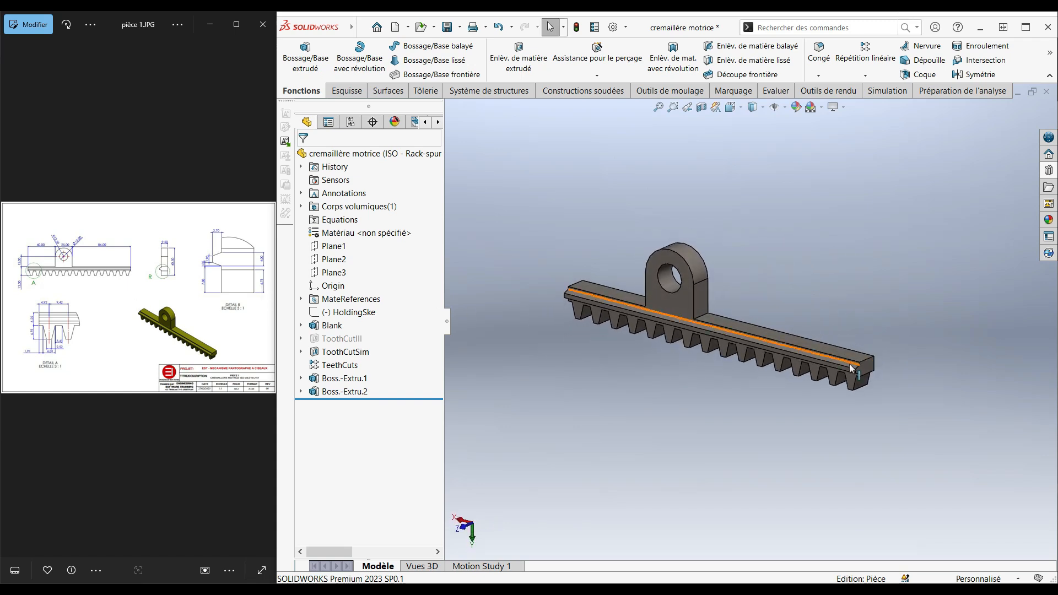
scroll(741, 290, up, 2)
scroll(710, 259, down, 2)
click(663, 234)
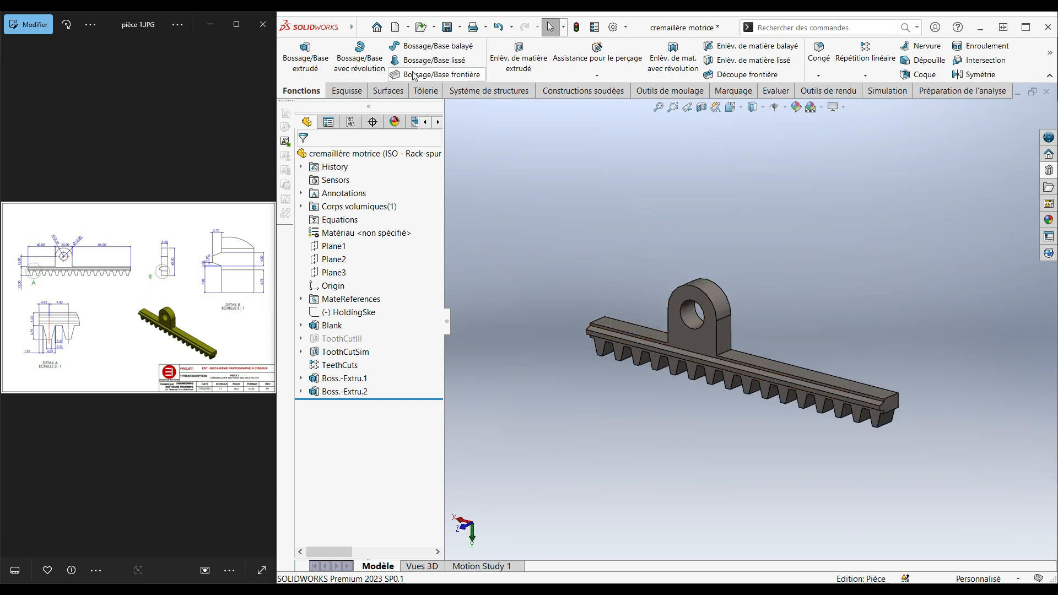
click(446, 26)
click(1046, 91)
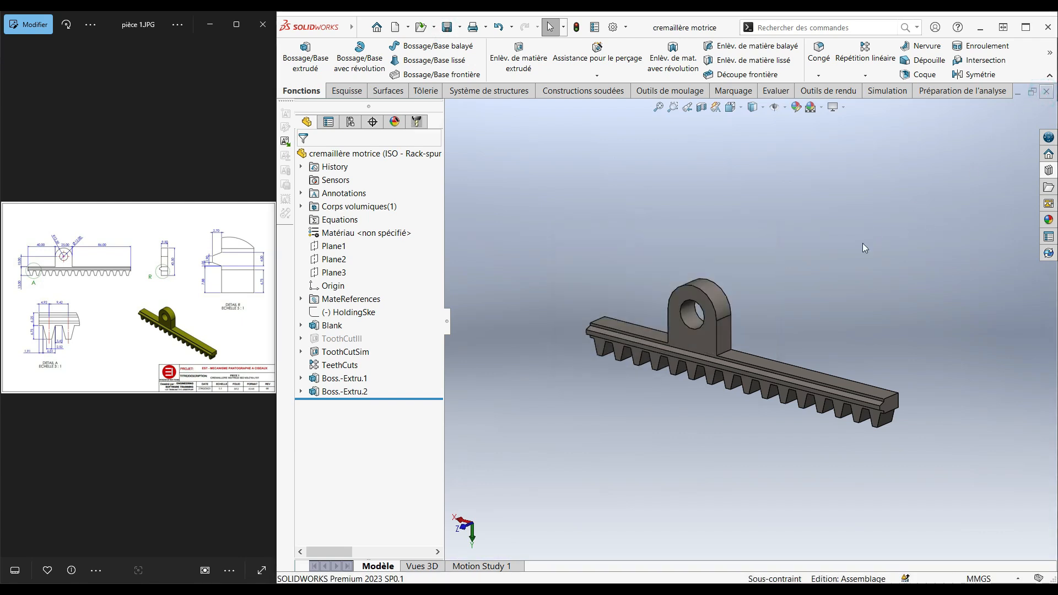
Apply a yellow appearance to the cremaillère motrice at part document level.
click(913, 271)
middle_drag(882, 309, 783, 377)
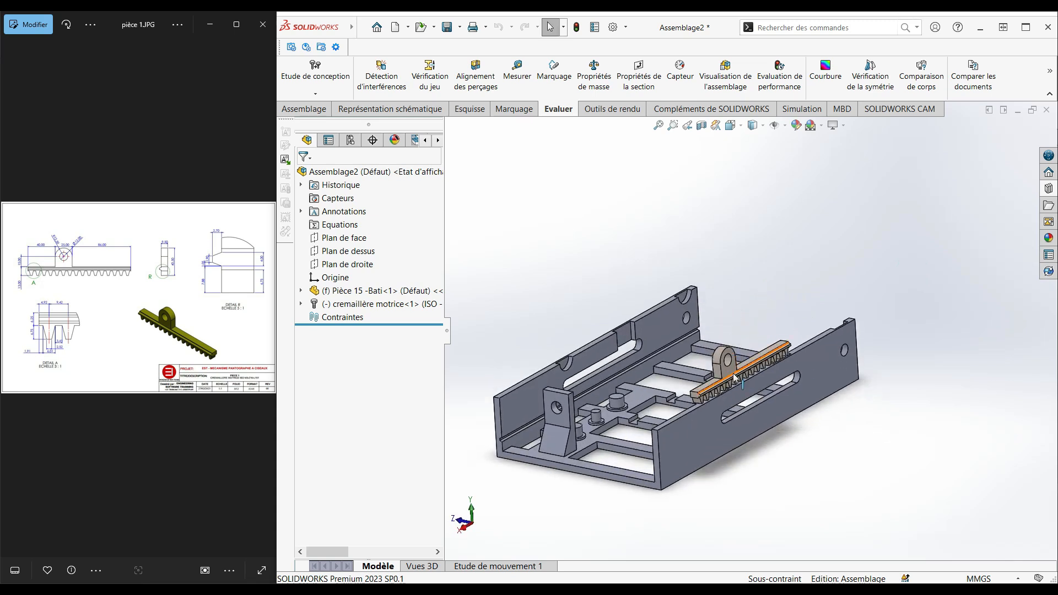
middle_drag(713, 324, 828, 334)
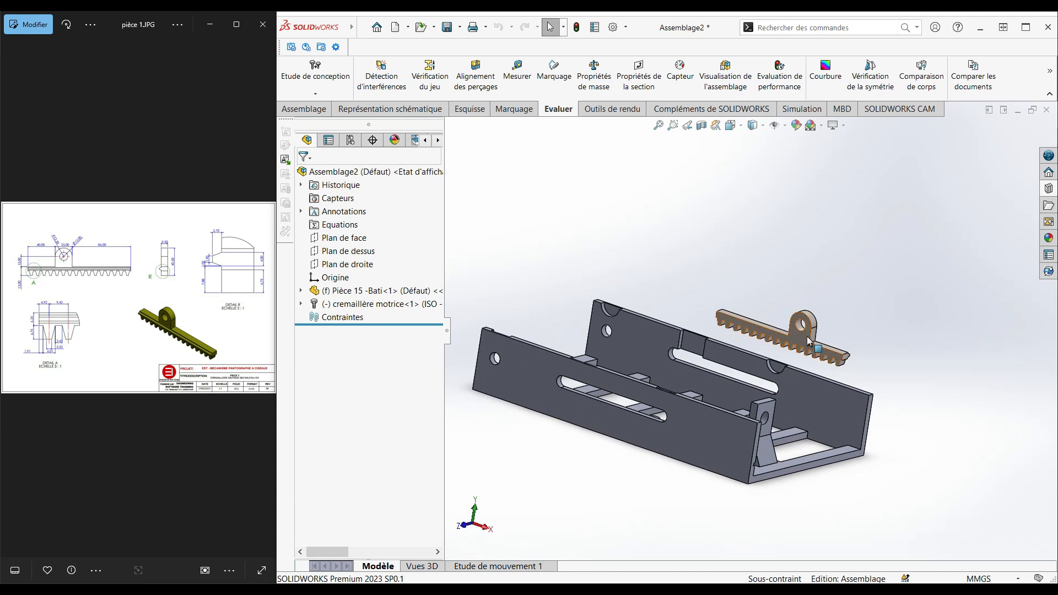
click(809, 341)
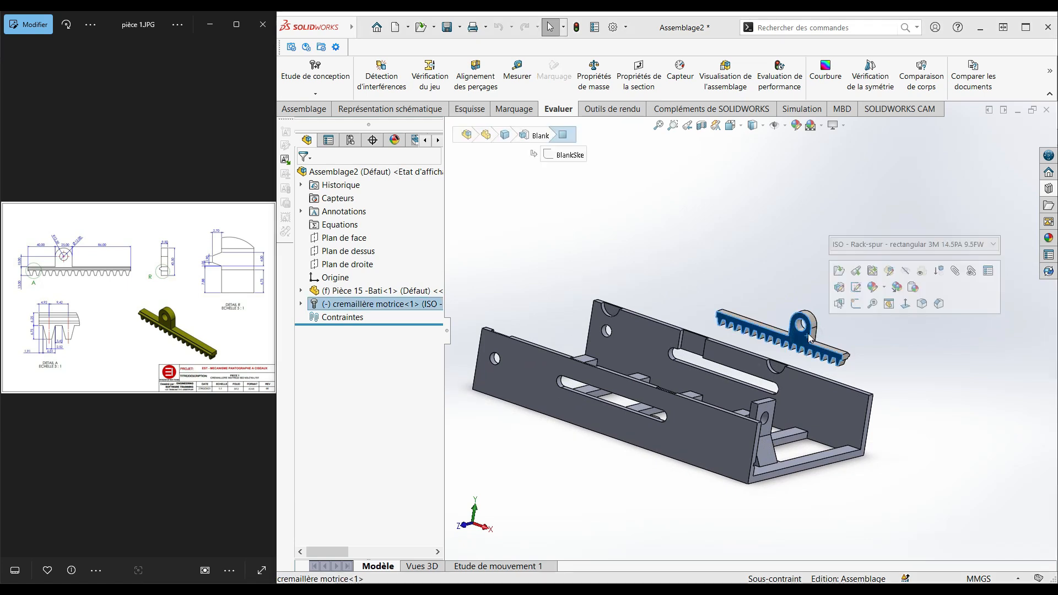
click(885, 289)
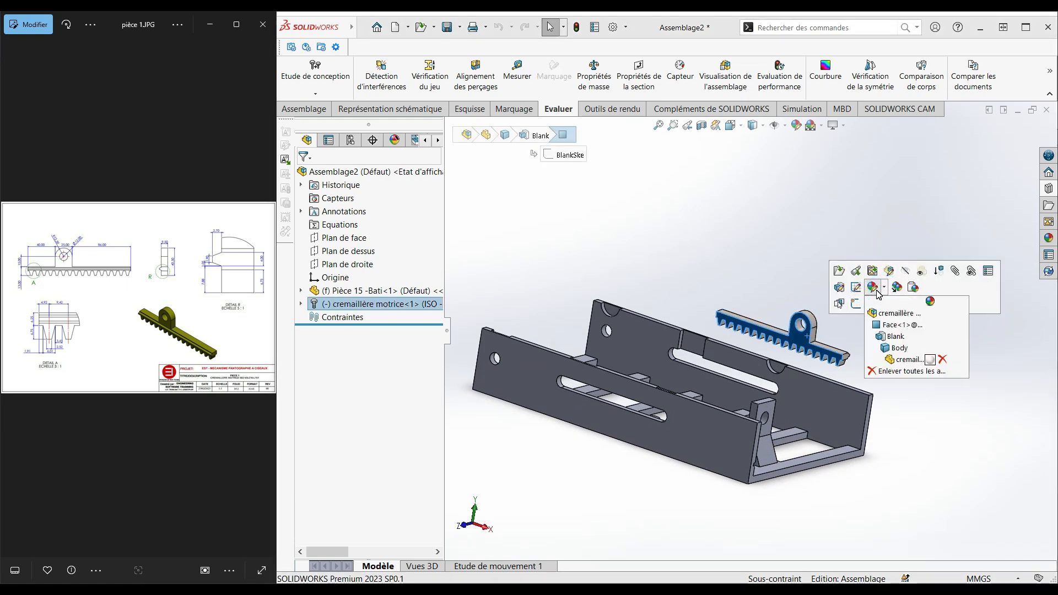
click(901, 361)
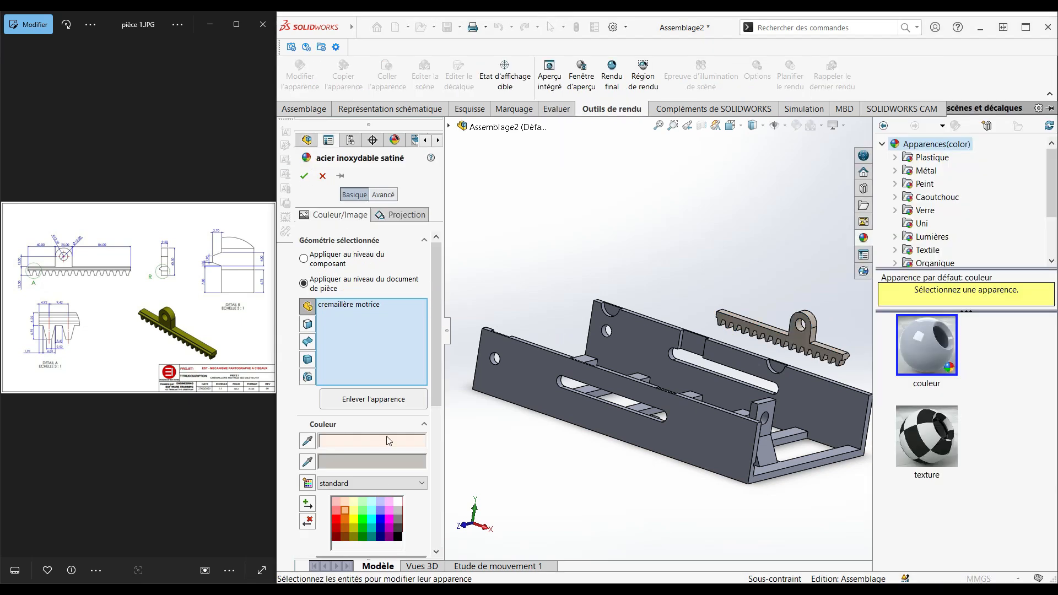
click(353, 518)
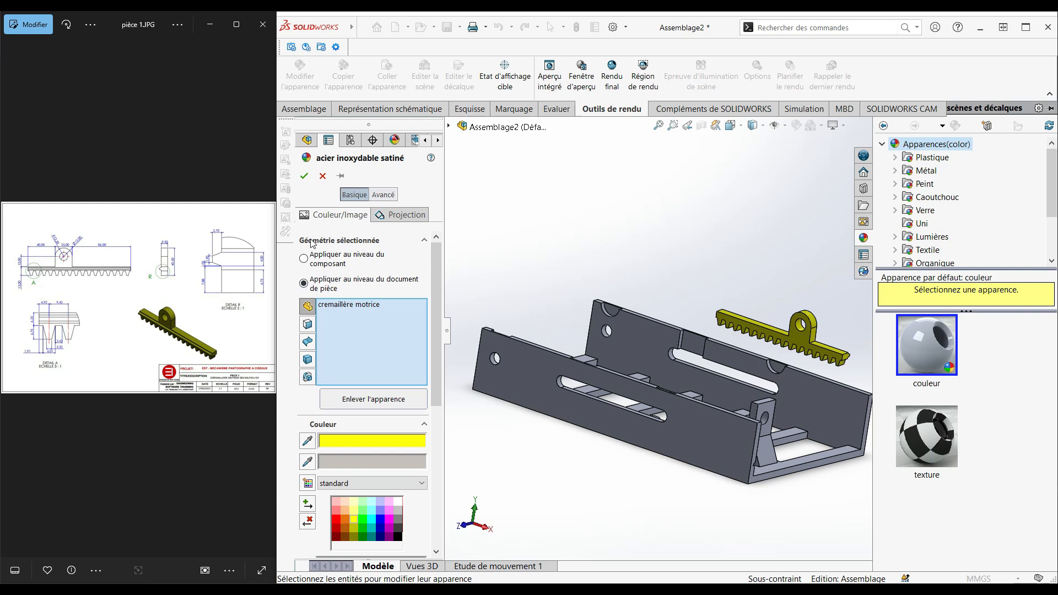
click(304, 176)
Examine the groove along the frame's inner side wall and the rack's orientation relative to it.
middle_drag(815, 243, 767, 351)
scroll(660, 293, down, 5)
scroll(660, 294, up, 5)
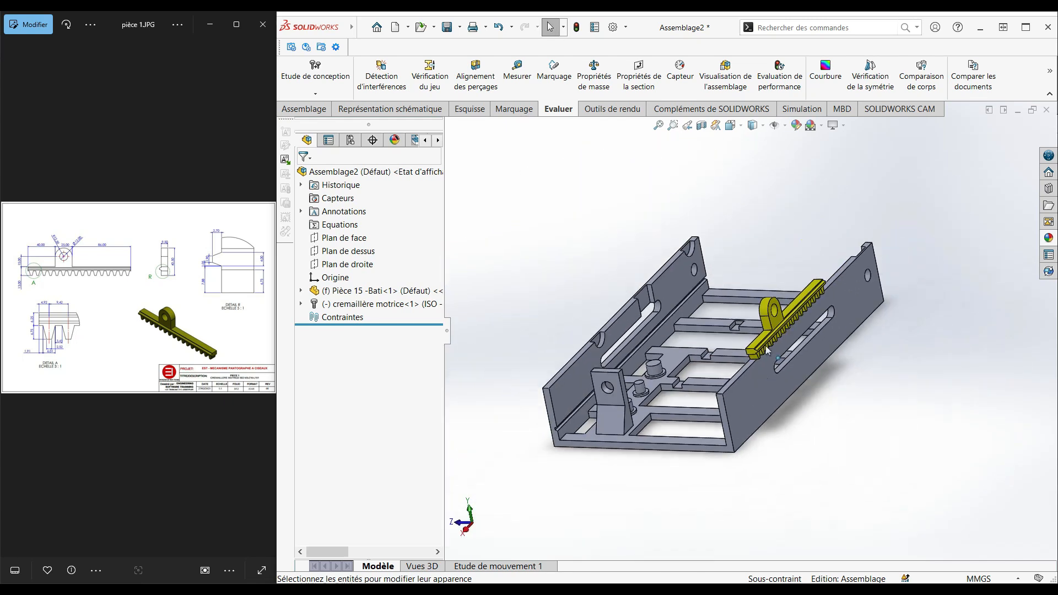
middle_drag(811, 301, 834, 307)
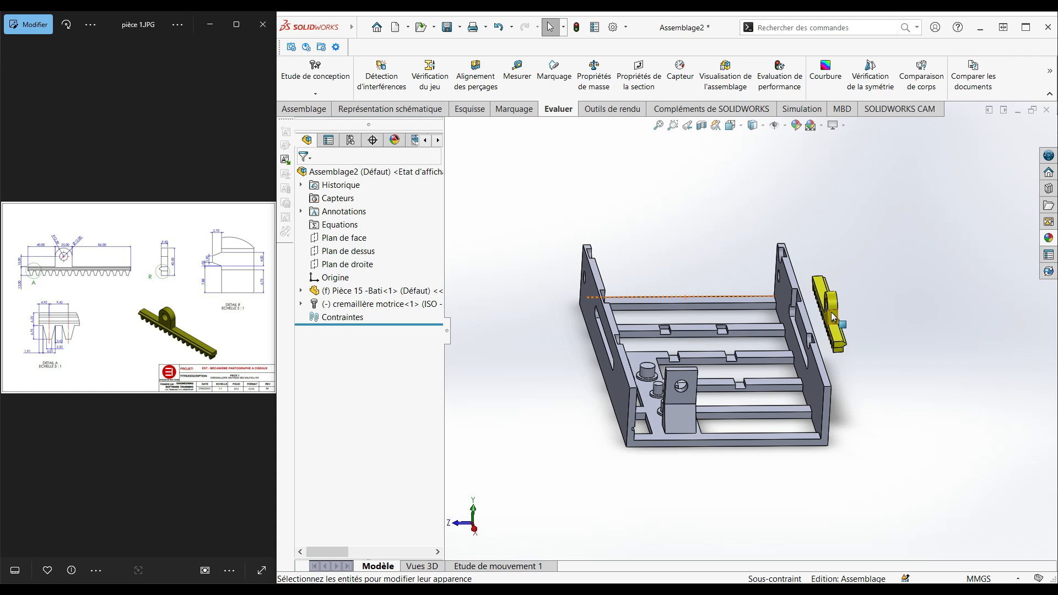
click(833, 318)
middle_drag(716, 309, 650, 287)
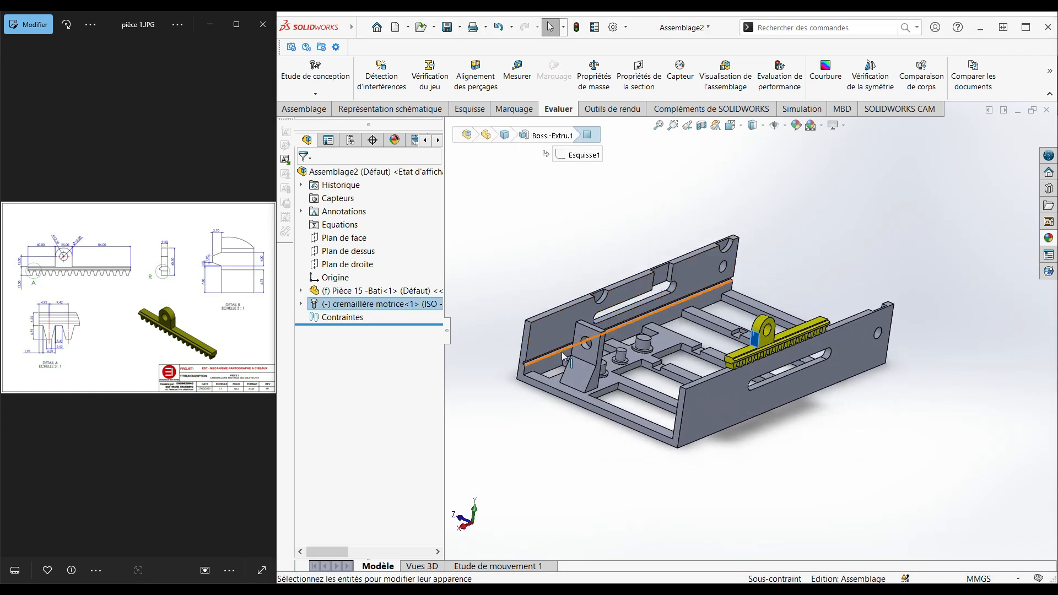
scroll(519, 365, down, 3)
scroll(690, 342, up, 10)
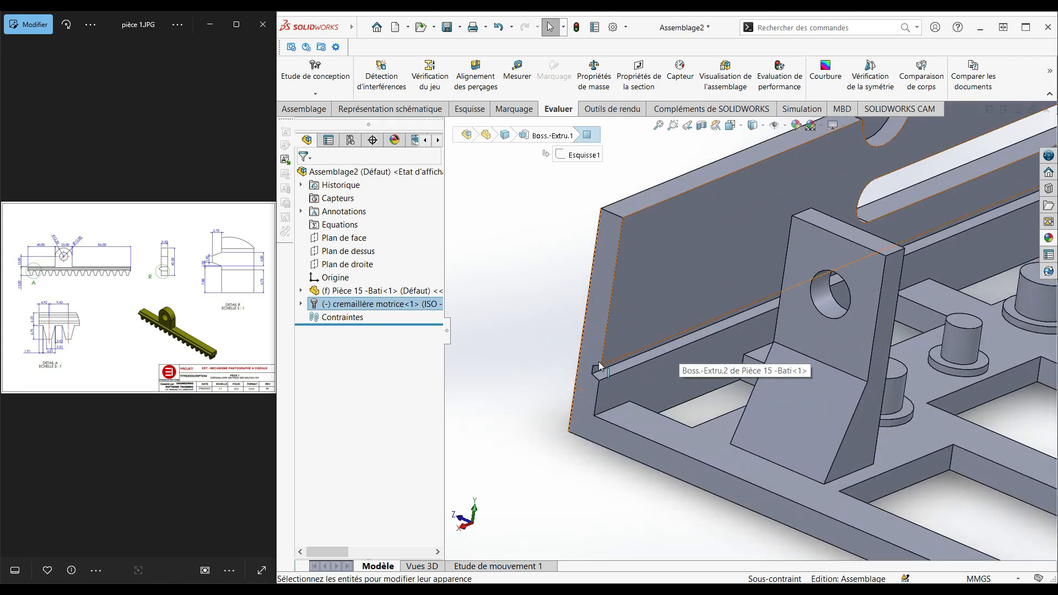
scroll(597, 369, down, 8)
scroll(810, 237, up, 2)
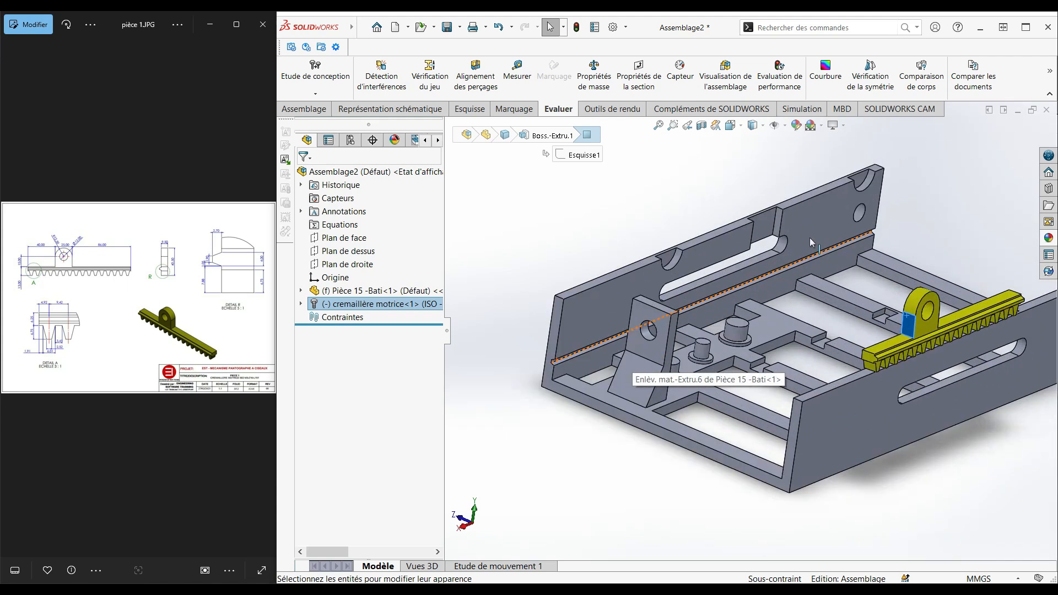
click(672, 169)
scroll(869, 313, down, 3)
Rotate the rack with the move triad so that its side rib faces the frame's grooved wall.
middle_drag(869, 315, 897, 283)
click(882, 269)
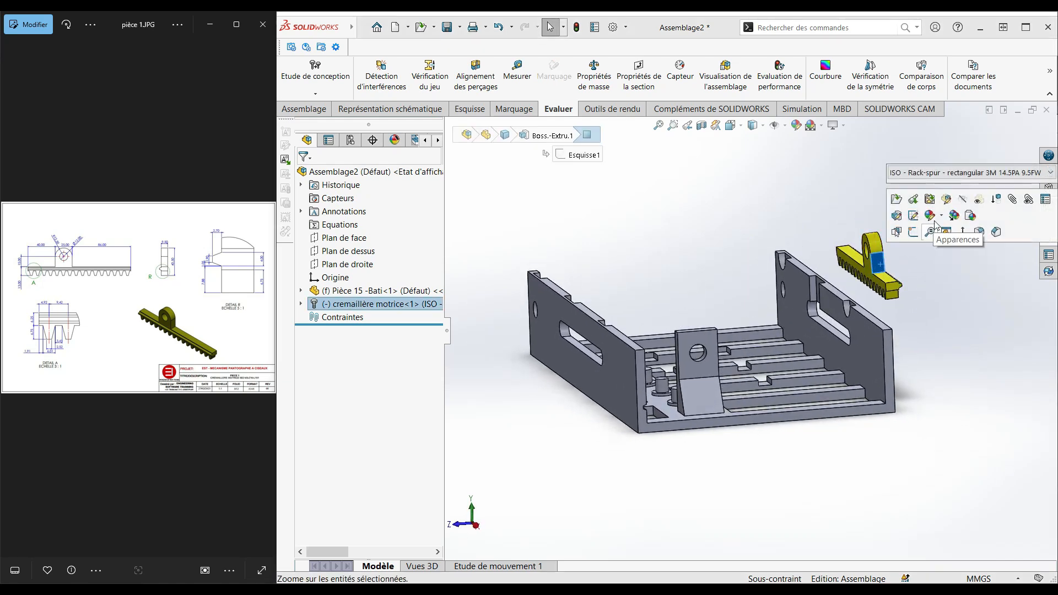
right_click(883, 264)
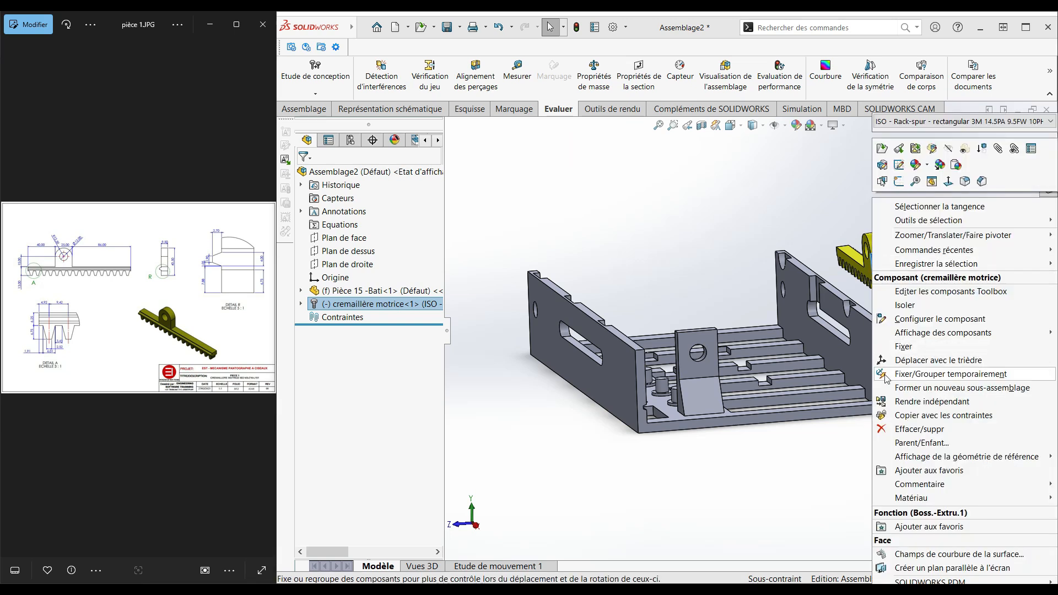
click(919, 360)
middle_drag(836, 271, 780, 304)
drag(828, 327, 944, 220)
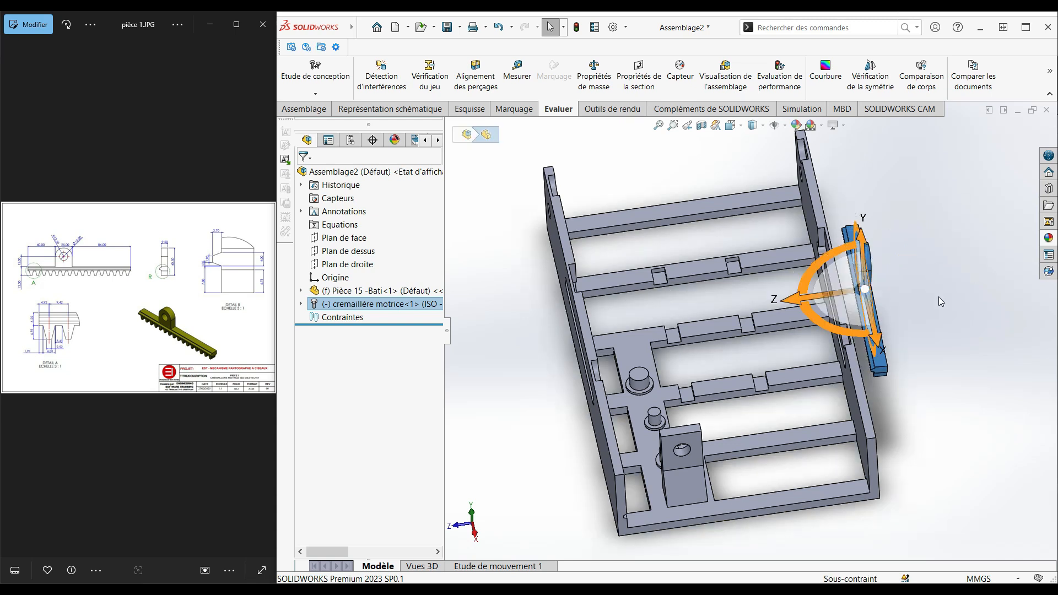
click(941, 301)
Switch to the right view and move the rack beside the frame's grooved wall.
middle_drag(874, 304, 761, 142)
click(732, 125)
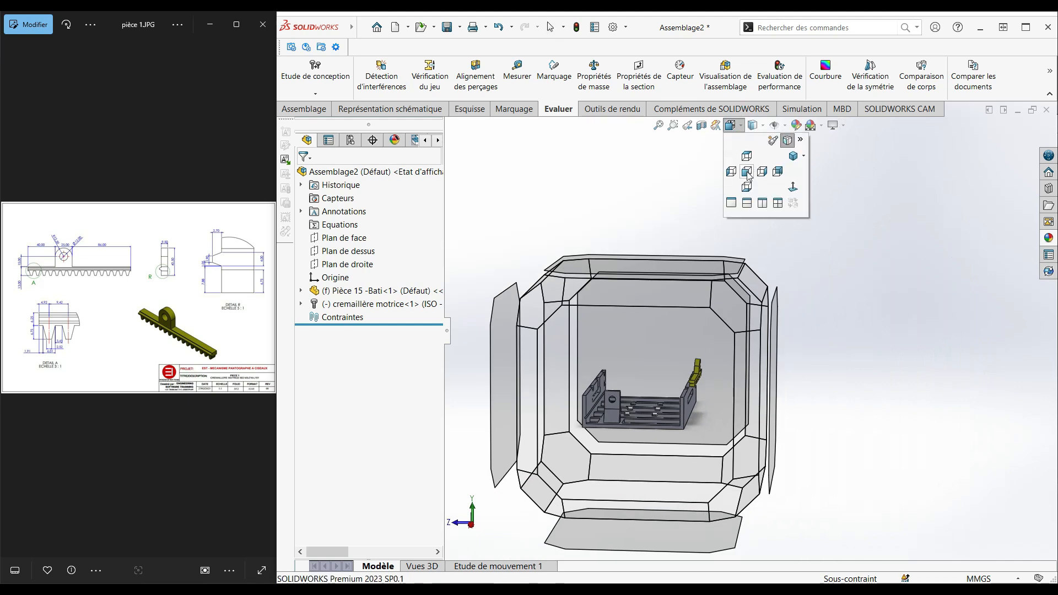
click(747, 172)
click(731, 125)
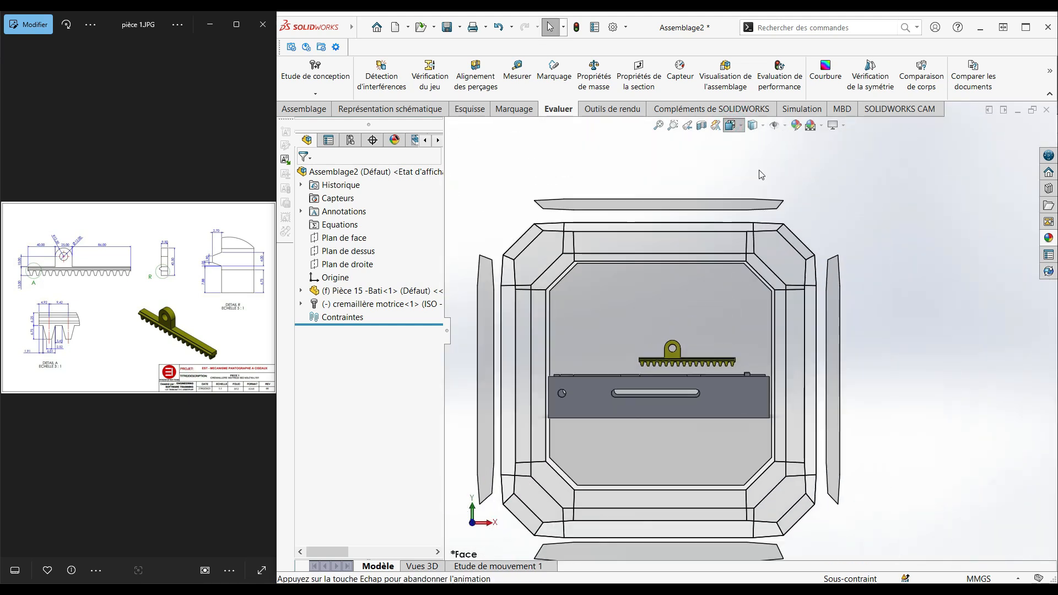
click(762, 172)
drag(971, 251, 546, 293)
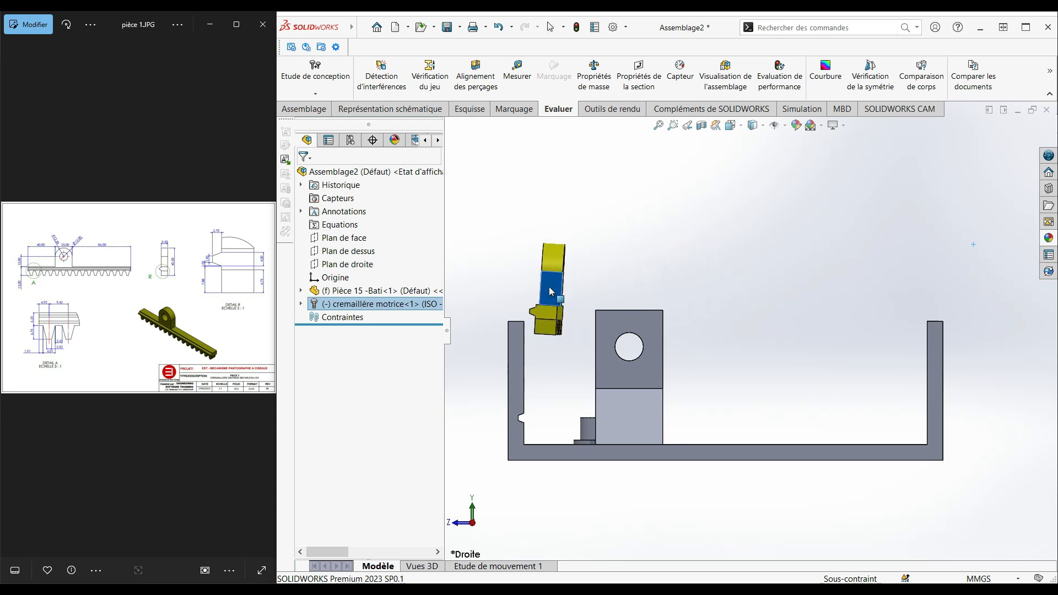
click(484, 275)
Add a coincident mate between the rack's rib-side face and the inner face of the frame's grooved wall.
scroll(540, 298, down, 4)
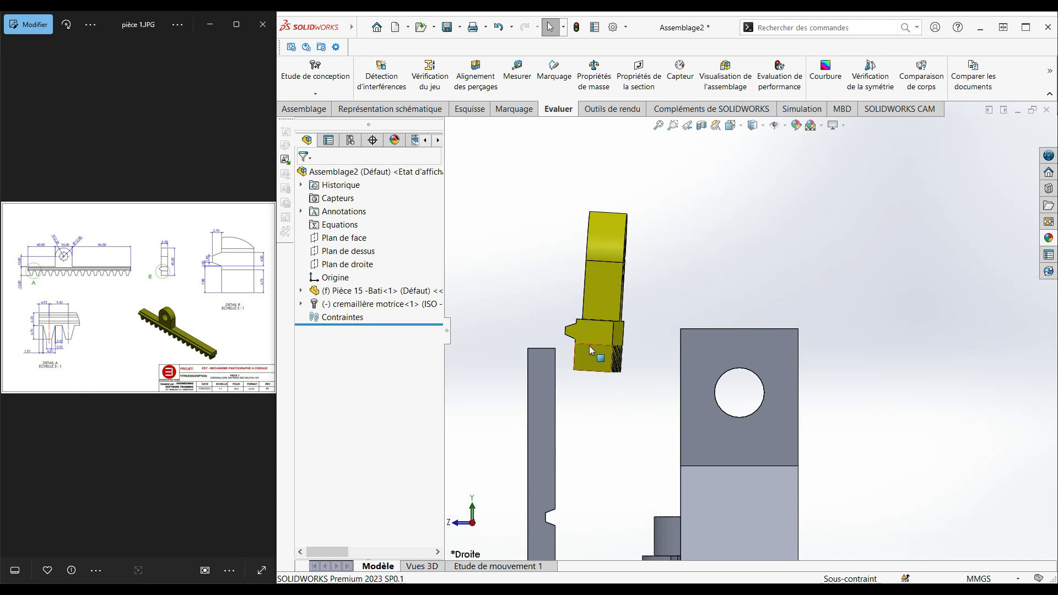
scroll(611, 334, up, 1)
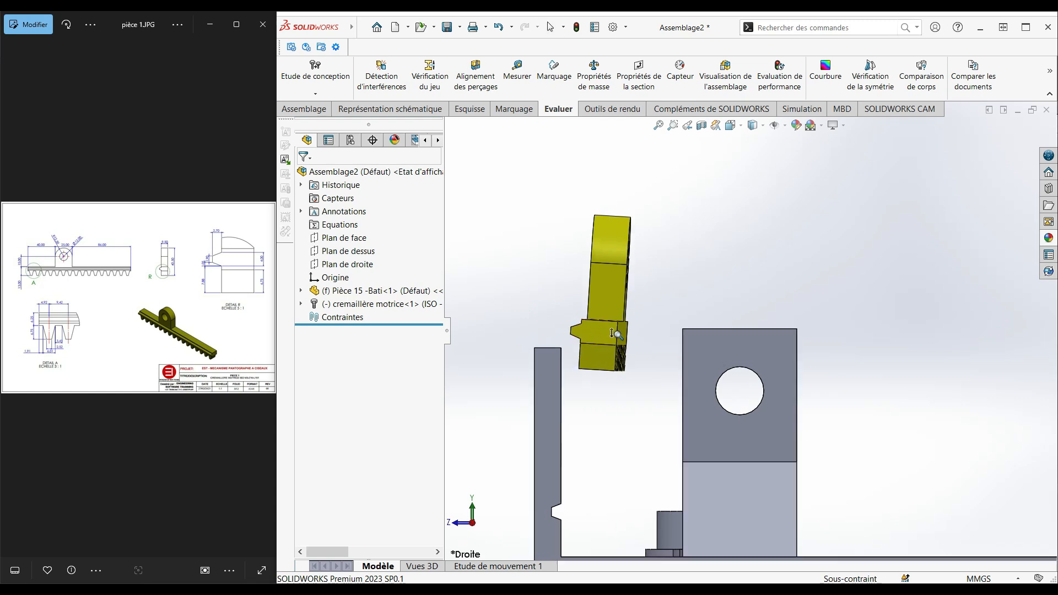
middle_drag(584, 315, 689, 344)
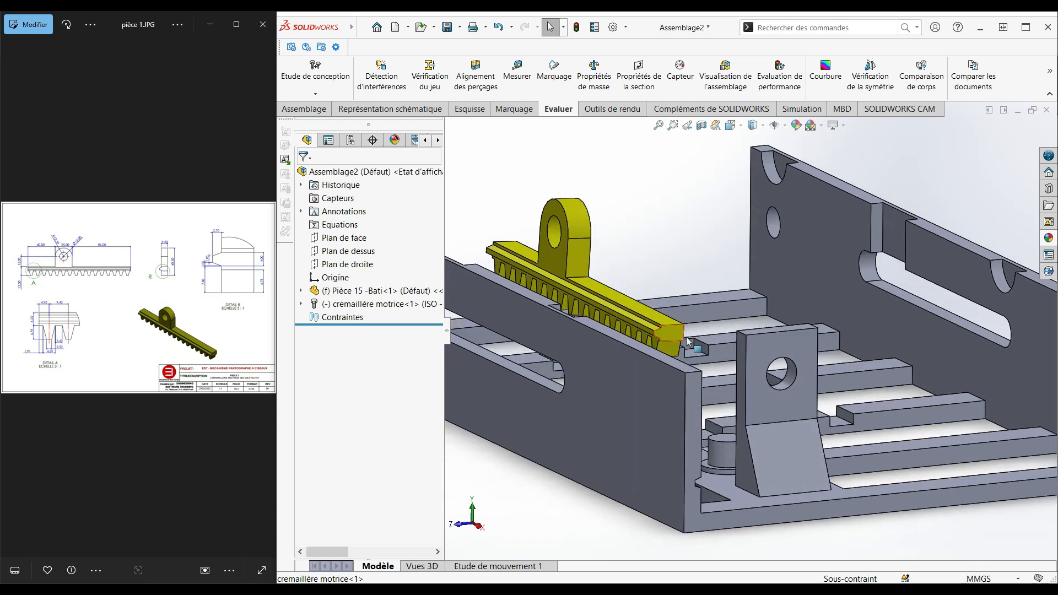
scroll(669, 336, down, 6)
click(670, 335)
scroll(659, 375, up, 5)
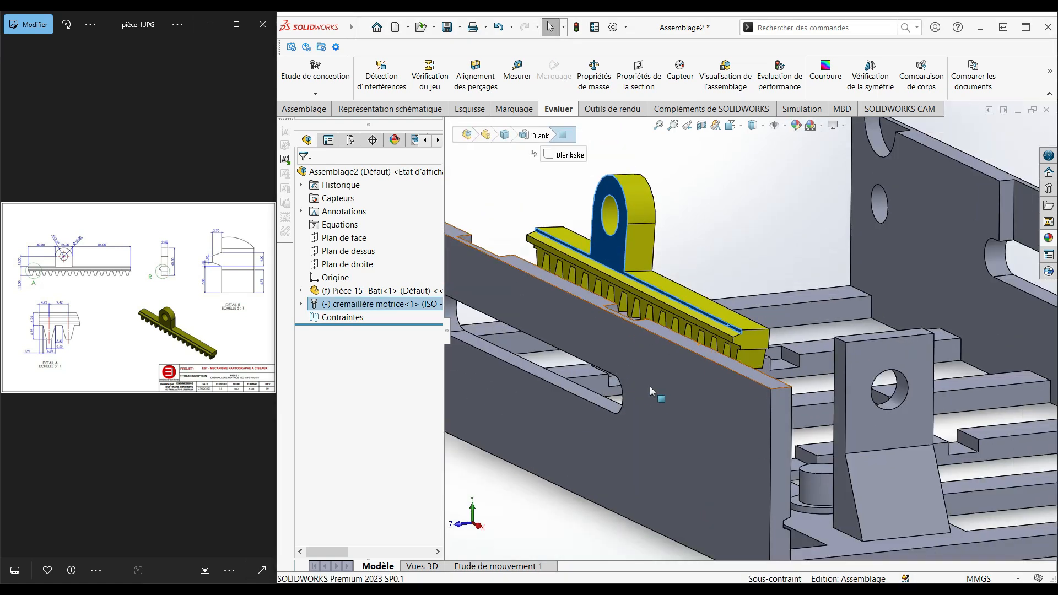
middle_drag(662, 385, 686, 425)
click(686, 426)
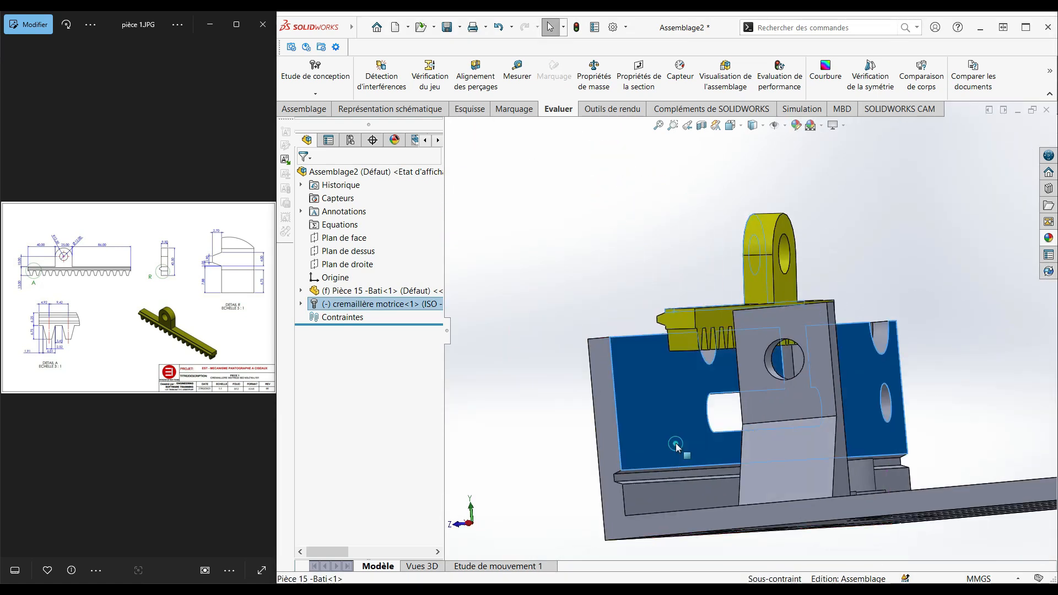
click(709, 436)
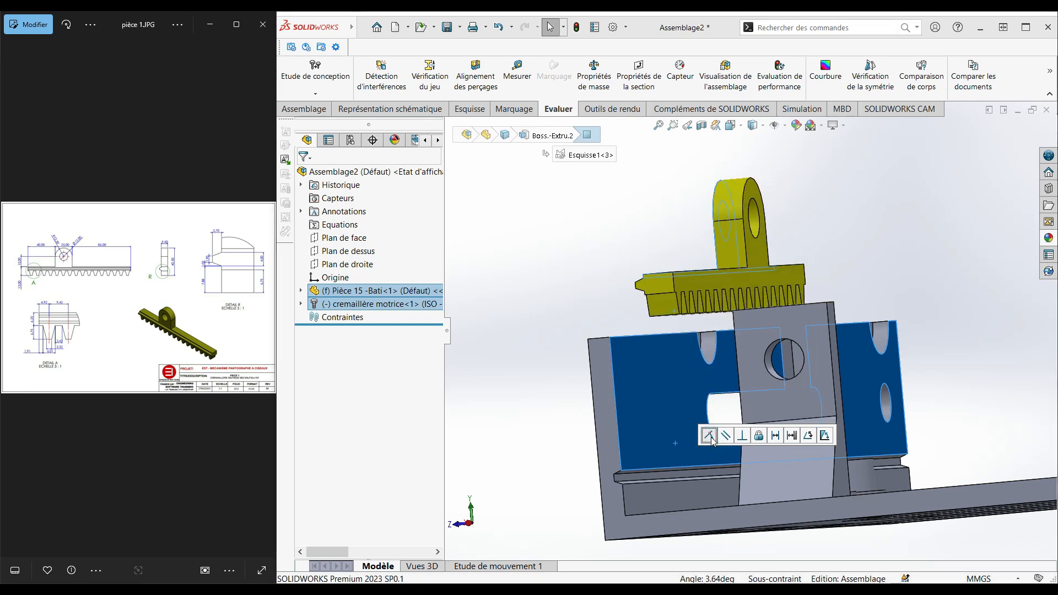
In the right view, lower the rack along the wall until its rib sits in the frame's groove.
scroll(647, 356, up, 3)
click(732, 126)
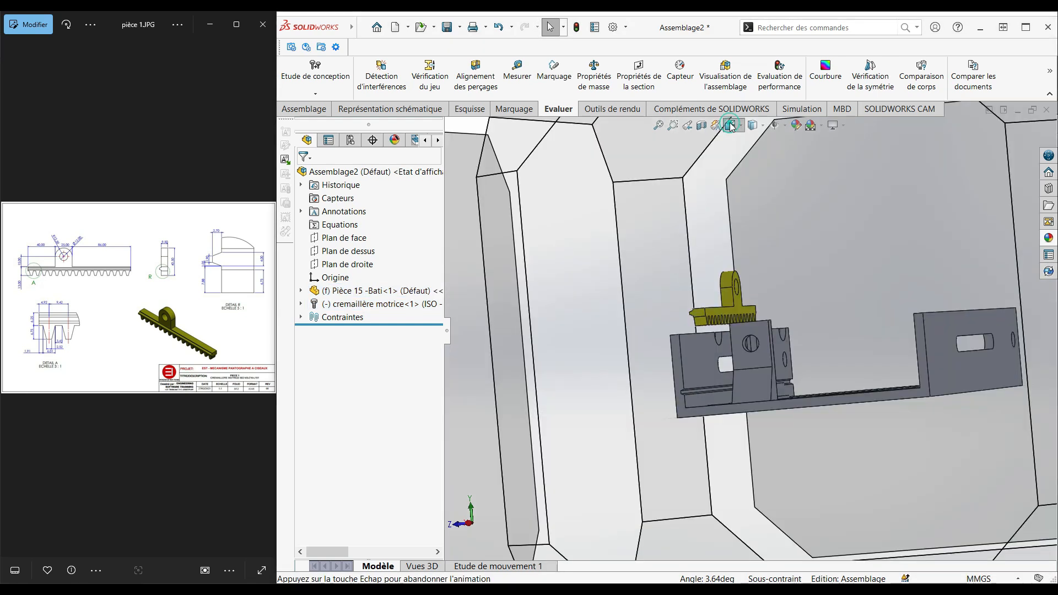
click(726, 198)
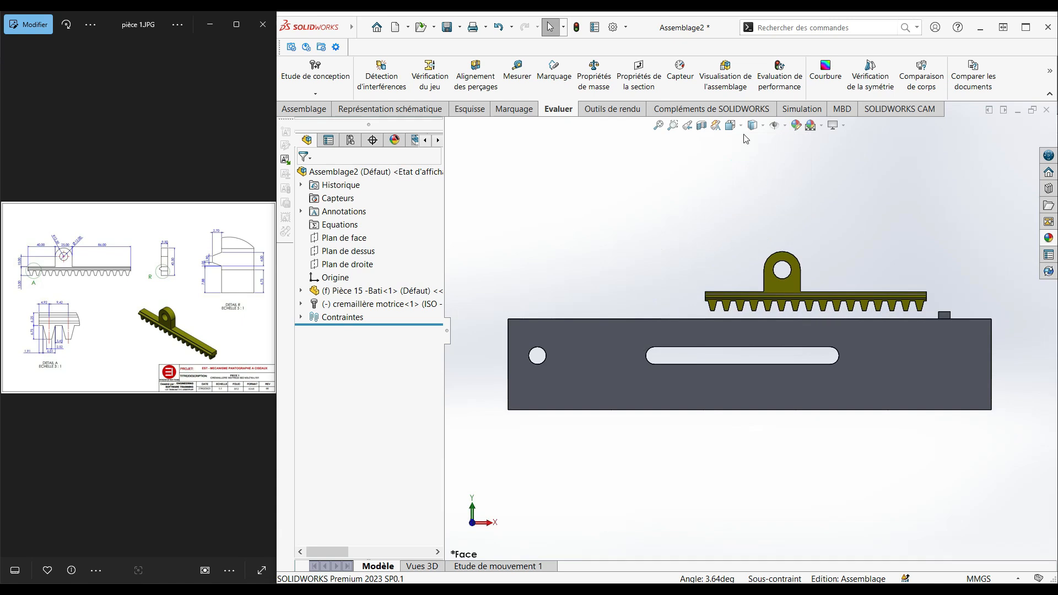
click(731, 126)
click(762, 172)
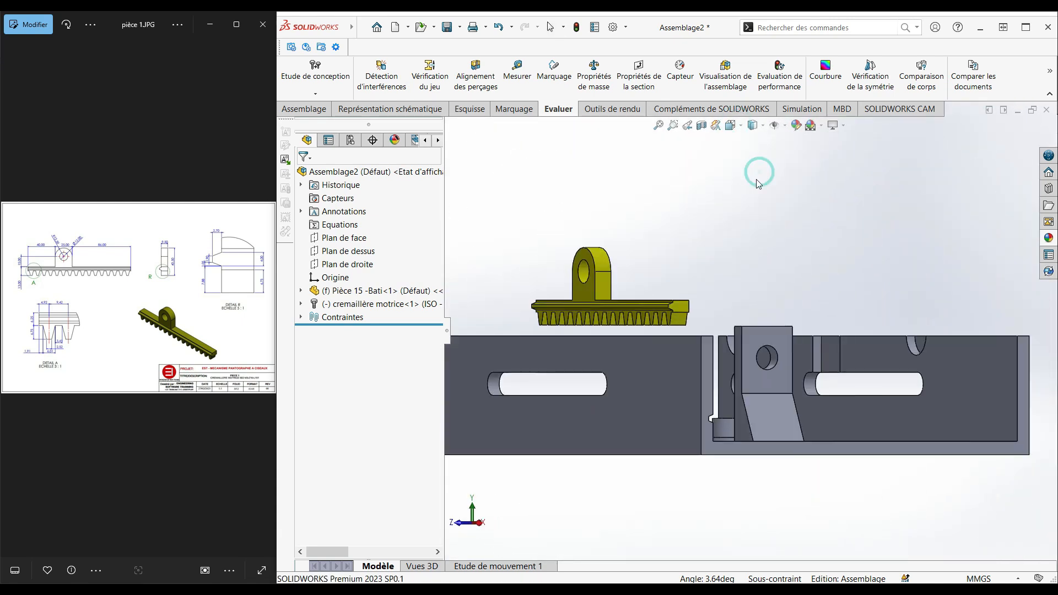
drag(540, 274, 539, 439)
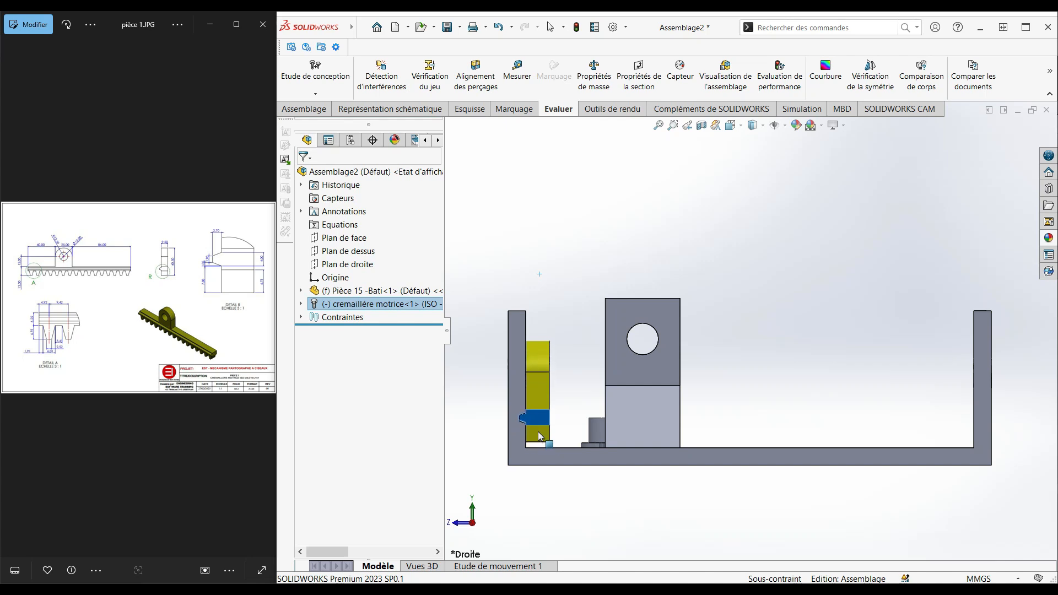
Nudge the rack slightly so that a gap separates the rib's upper slanted face from the groove.
scroll(540, 438, down, 10)
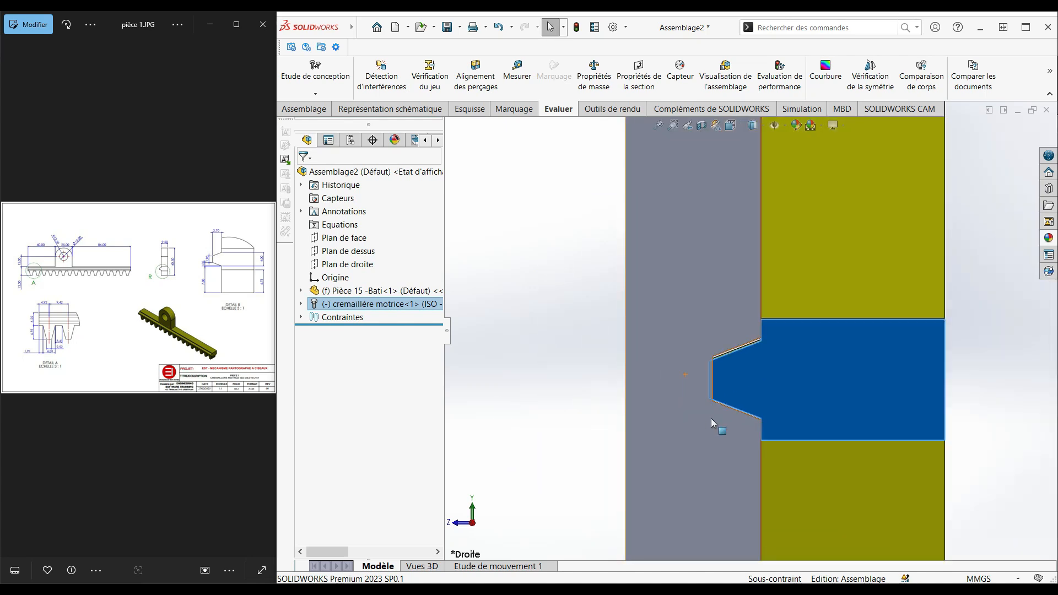
drag(768, 366, 786, 368)
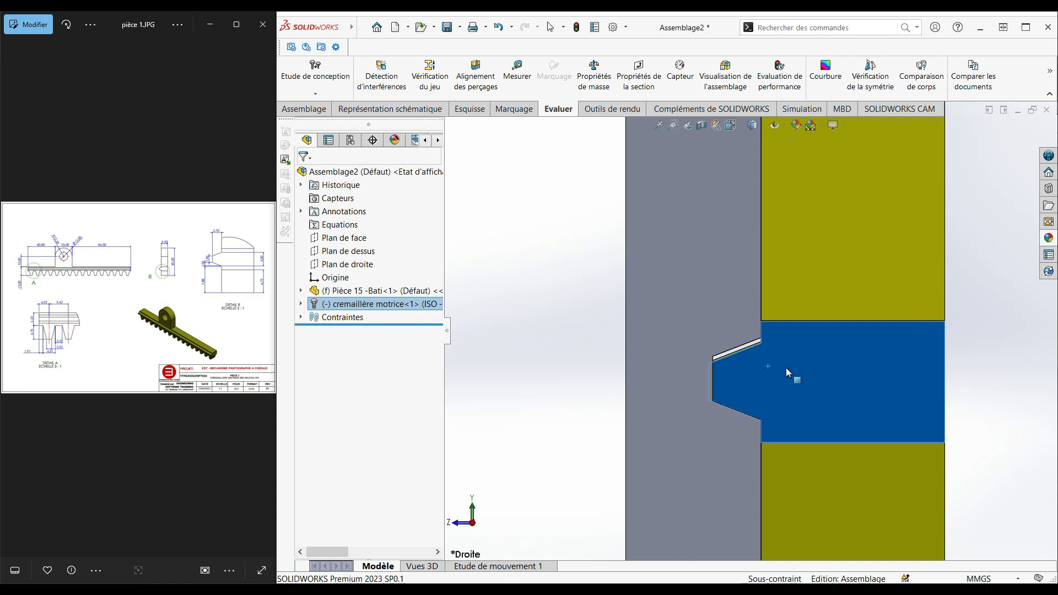
click(583, 361)
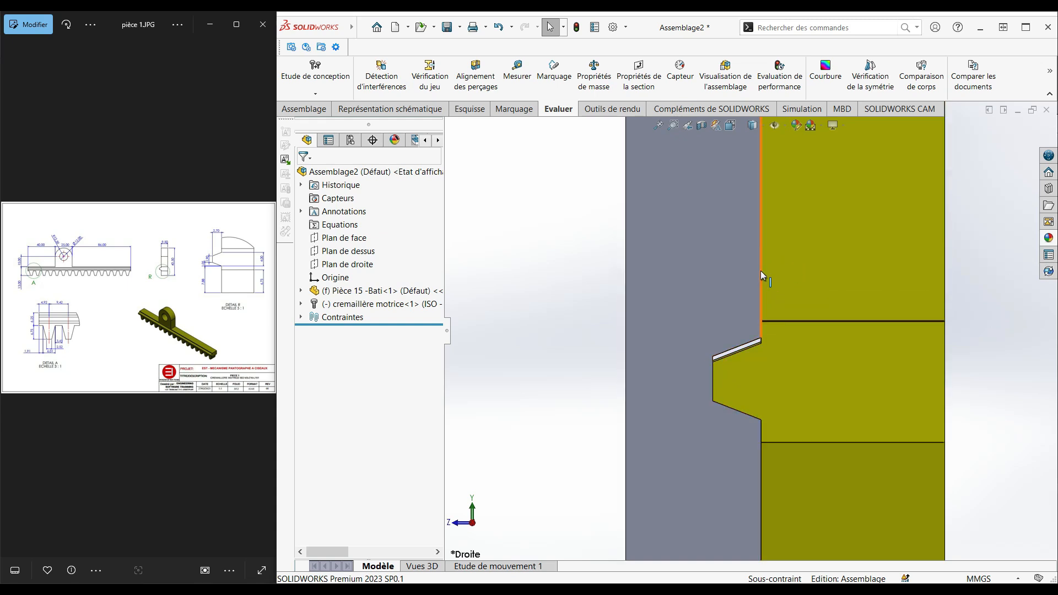
Convert the coincident mate between the rack and the frame wall into a 0.5 mm distance mate.
click(301, 317)
click(376, 333)
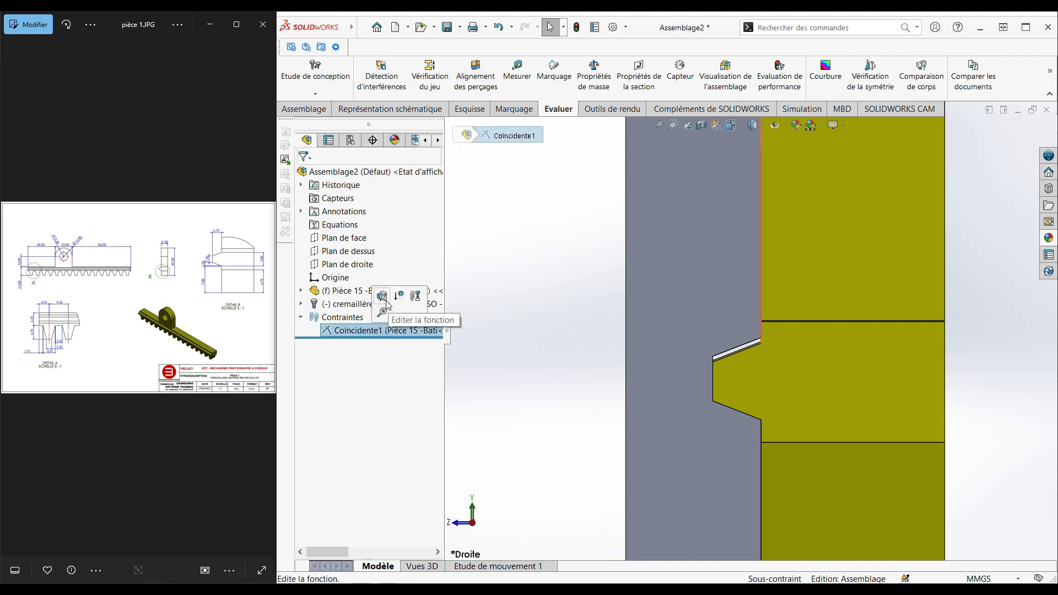
right_click(351, 333)
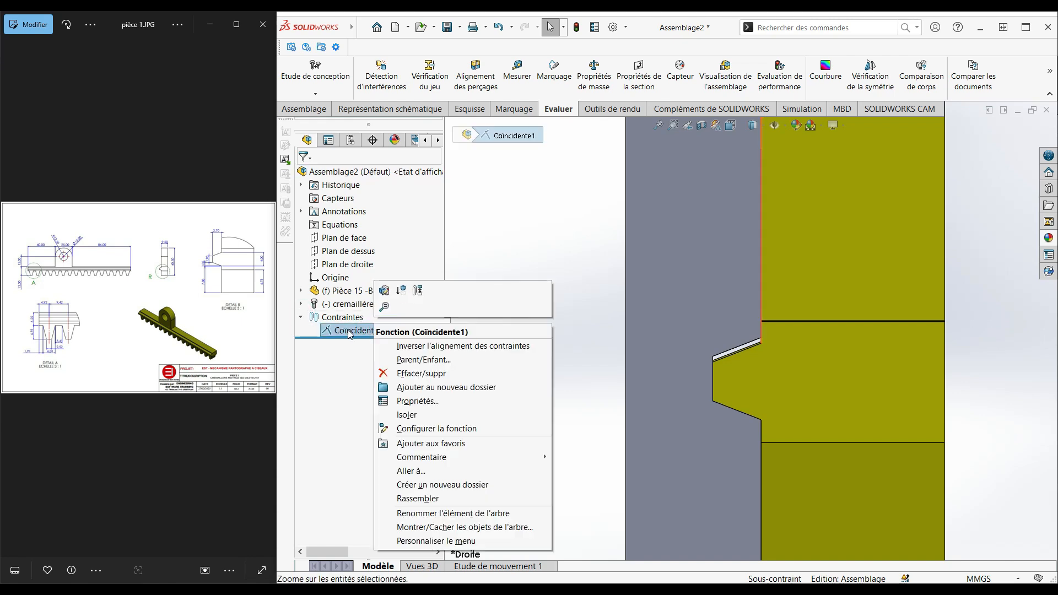
click(381, 304)
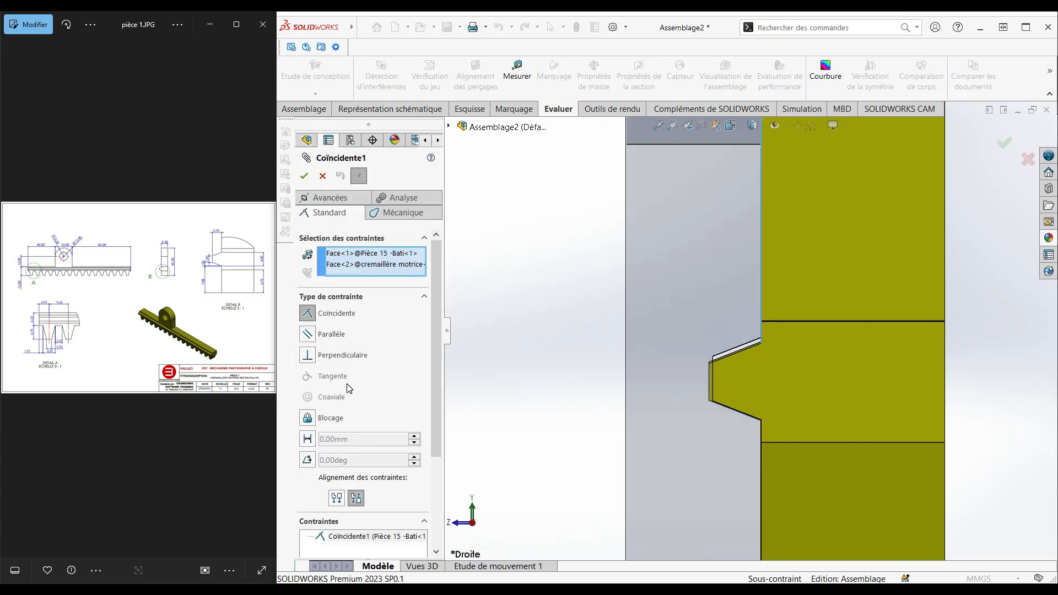
click(308, 439)
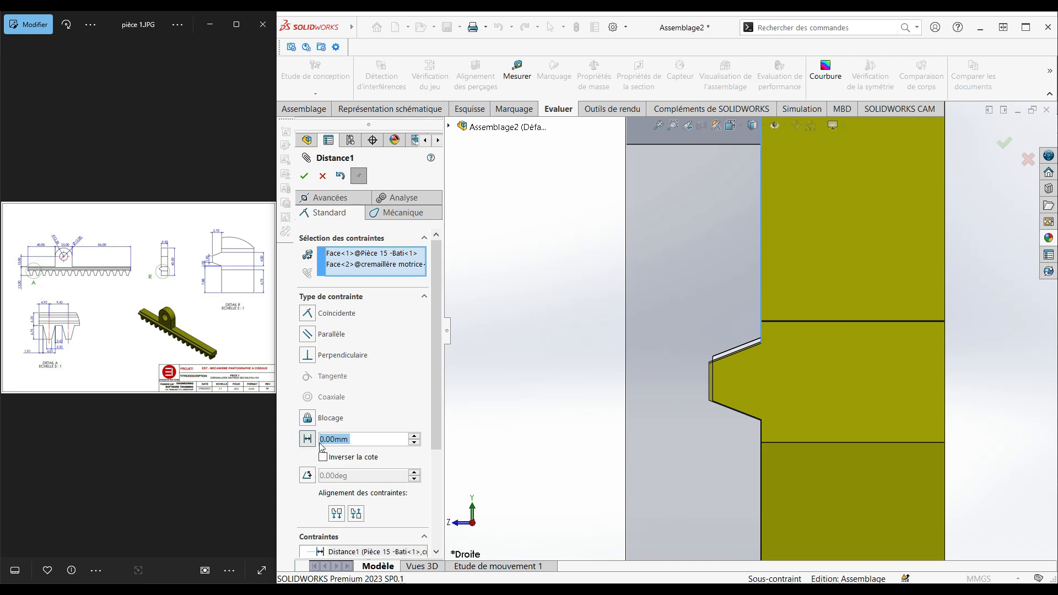
text(0.5)
key(Return)
click(304, 176)
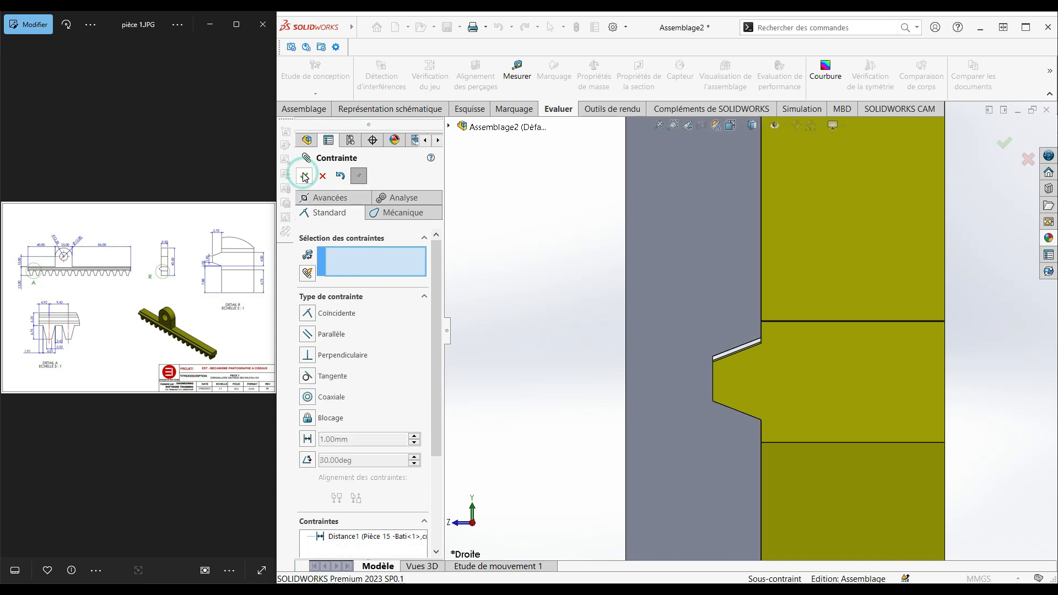
click(306, 177)
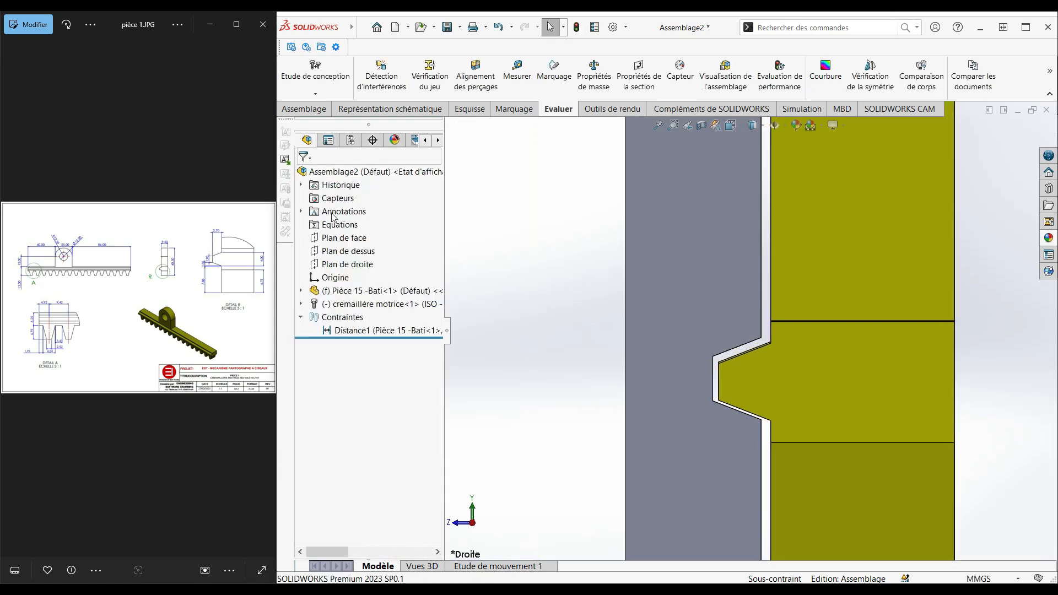
Examine the clearance between the rack and the frame's grooved wall from several angles, including the front and right views.
scroll(744, 361, up, 5)
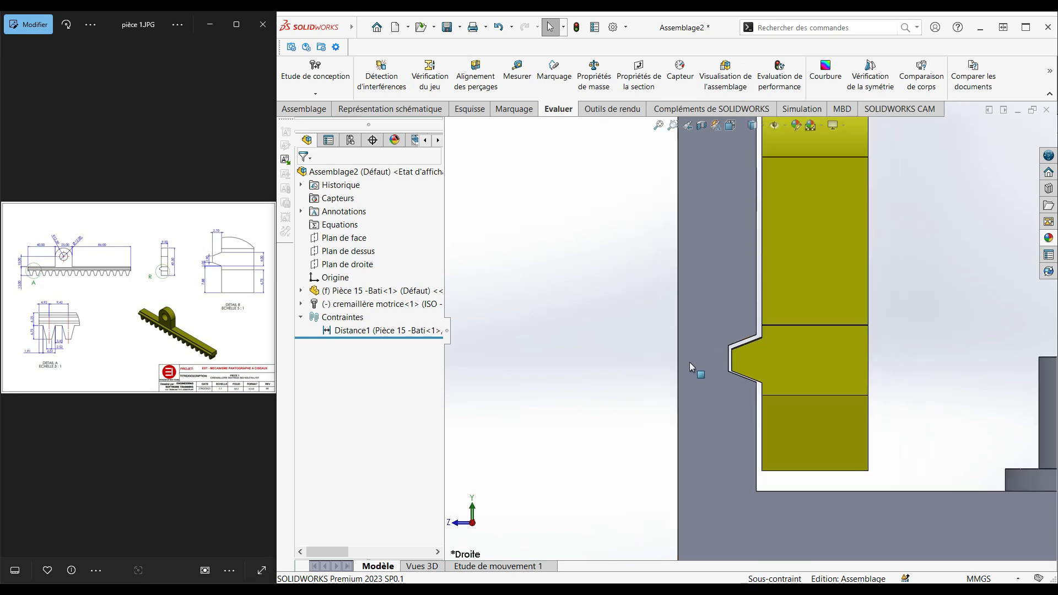
scroll(746, 253, up, 2)
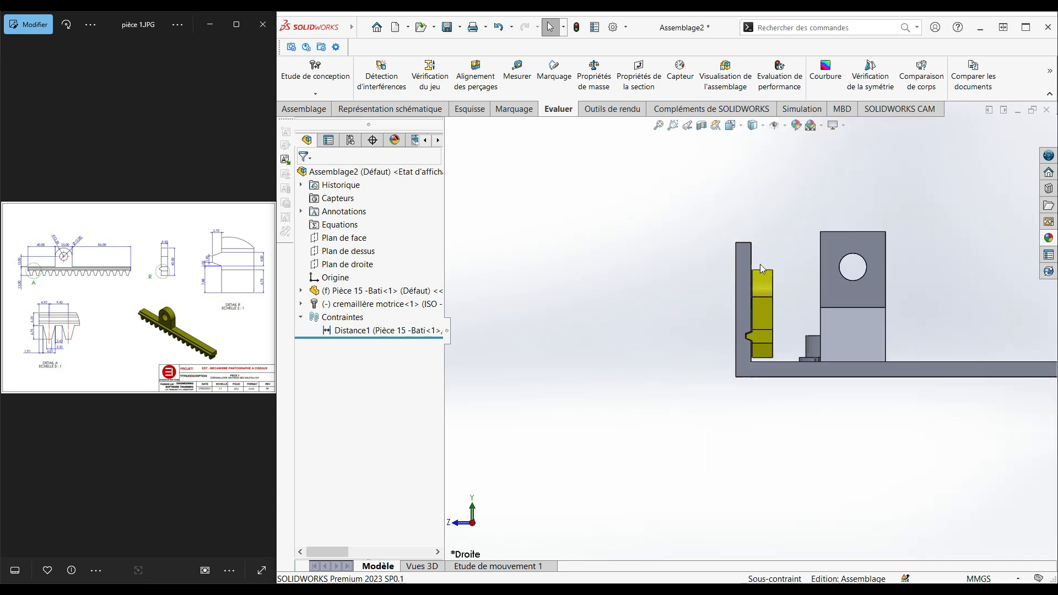
scroll(762, 267, down, 2)
scroll(744, 309, up, 4)
scroll(782, 323, down, 5)
middle_drag(782, 323, 812, 343)
scroll(812, 343, up, 5)
scroll(667, 316, down, 5)
mouse_move(655, 302)
middle_down()
mouse_move(684, 270)
mouse_move(601, 325)
mouse_move(644, 332)
mouse_move(663, 299)
middle_up()
click(637, 341)
scroll(664, 299, up, 4)
click(733, 127)
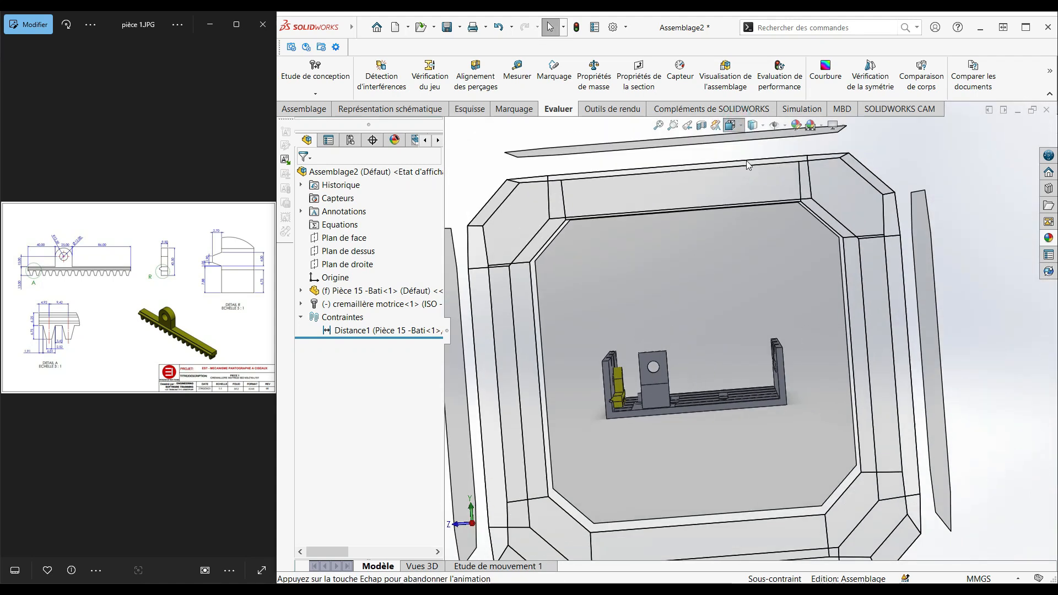
click(745, 171)
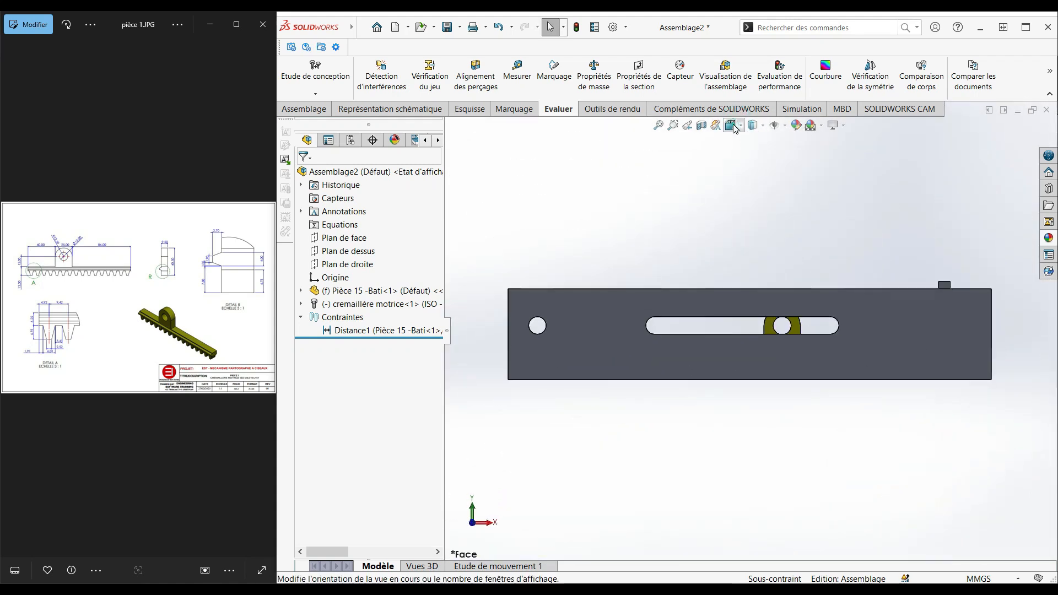
click(733, 126)
click(765, 168)
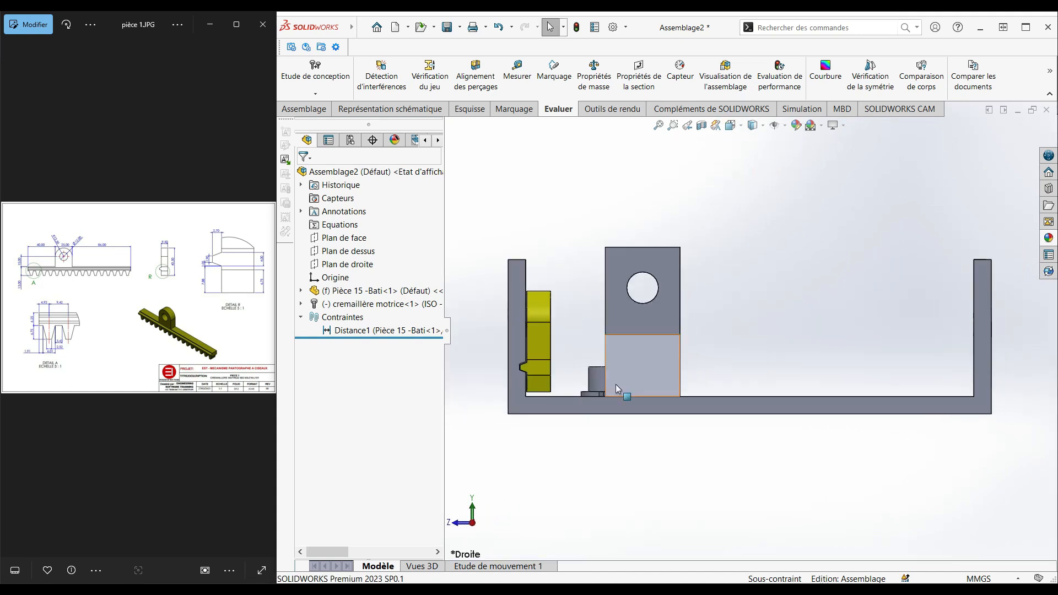
Nudge the rack down slightly within the frame's groove in the right view.
scroll(558, 393, down, 6)
click(620, 243)
drag(620, 243, 621, 246)
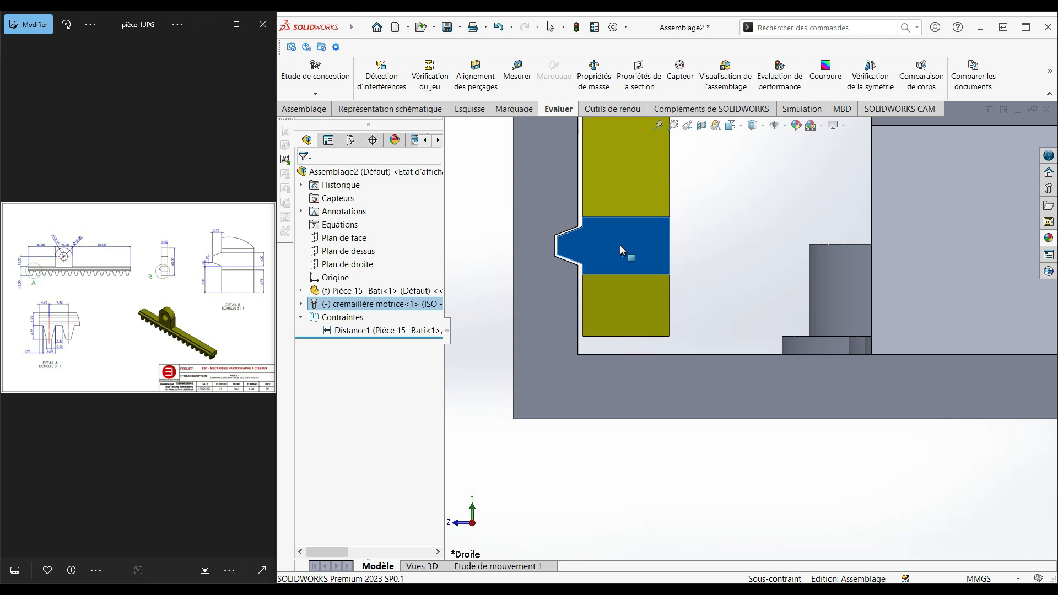
click(724, 246)
Add a width mate that centres the rack rib's two slanted faces between the two slanted faces of the frame's groove.
scroll(584, 240, down, 3)
middle_drag(590, 239, 571, 250)
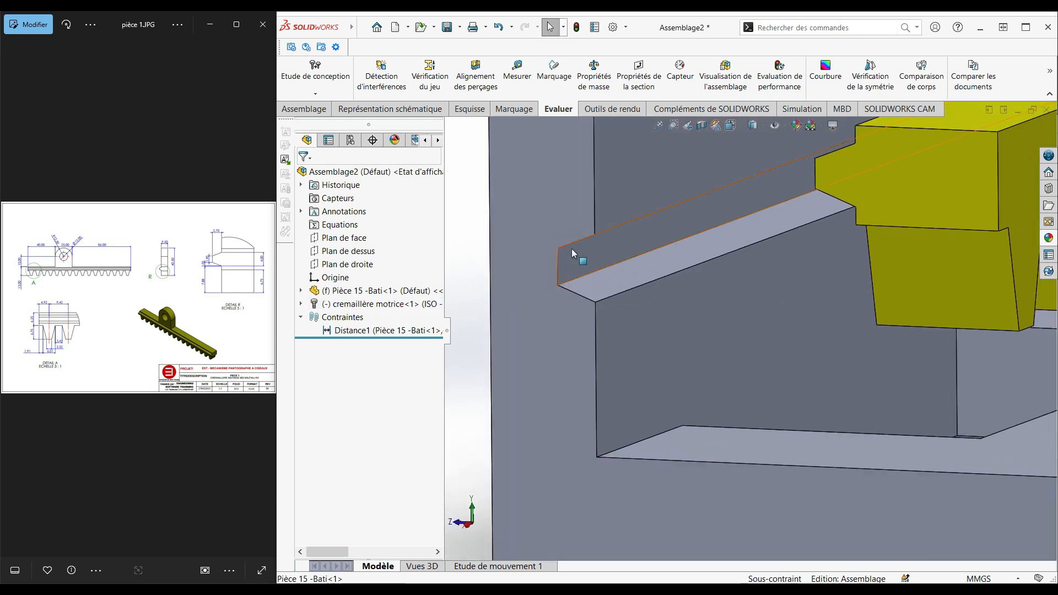
scroll(571, 249, up, 3)
scroll(756, 289, down, 4)
middle_drag(680, 302, 695, 289)
click(694, 300)
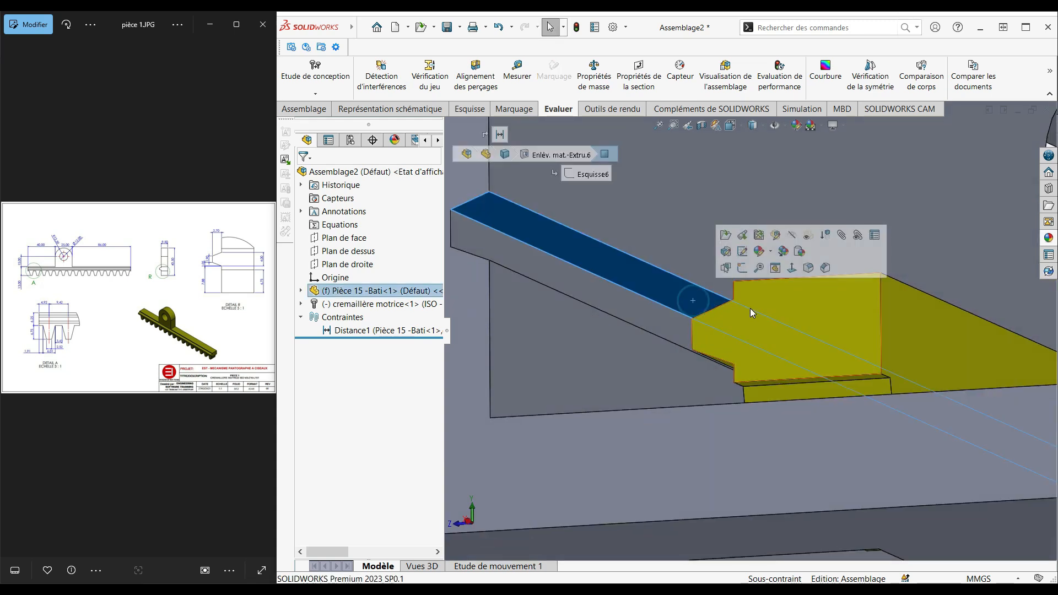
middle_drag(751, 309, 684, 312)
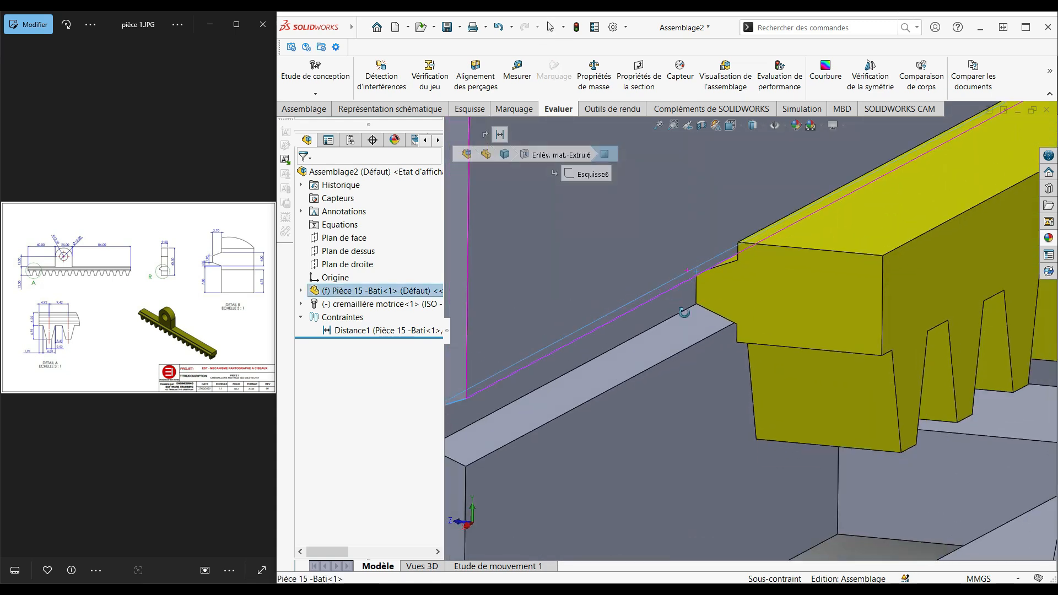
click(699, 326)
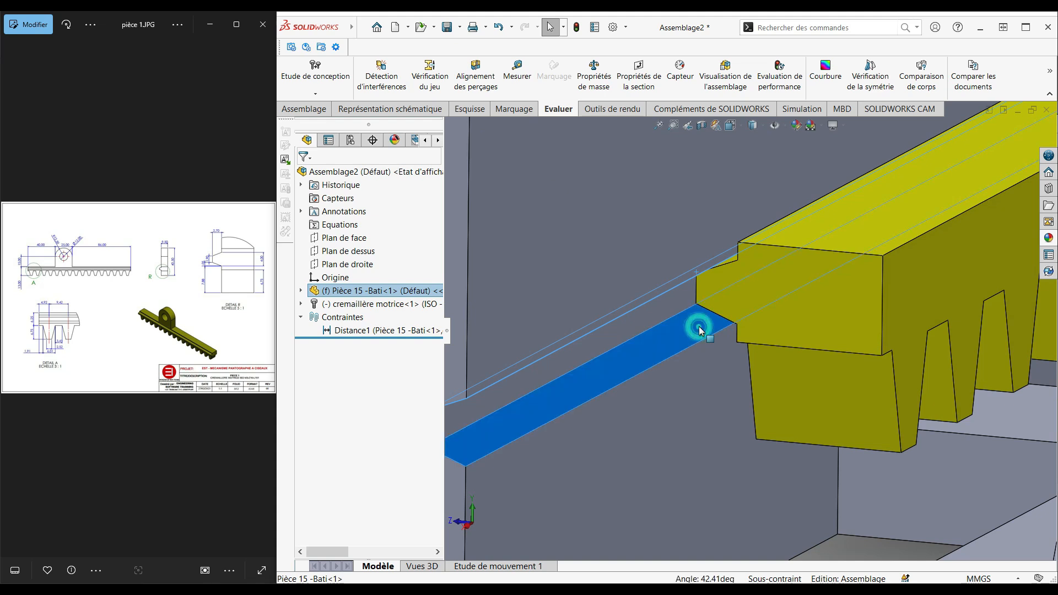
middle_drag(683, 251, 693, 254)
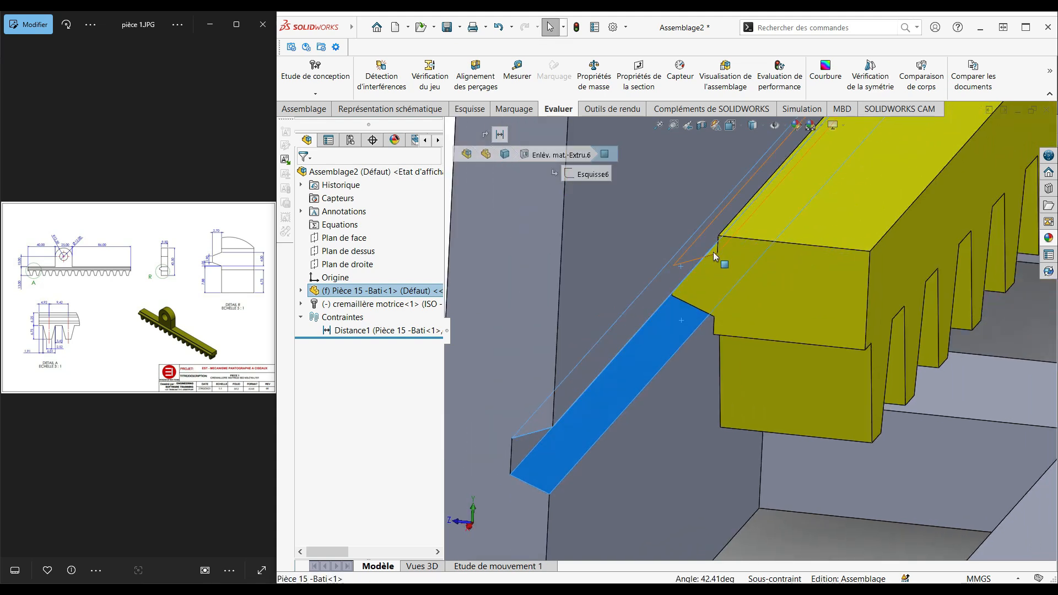
ctrl+click(713, 250)
middle_drag(700, 319, 702, 267)
scroll(703, 276, down, 3)
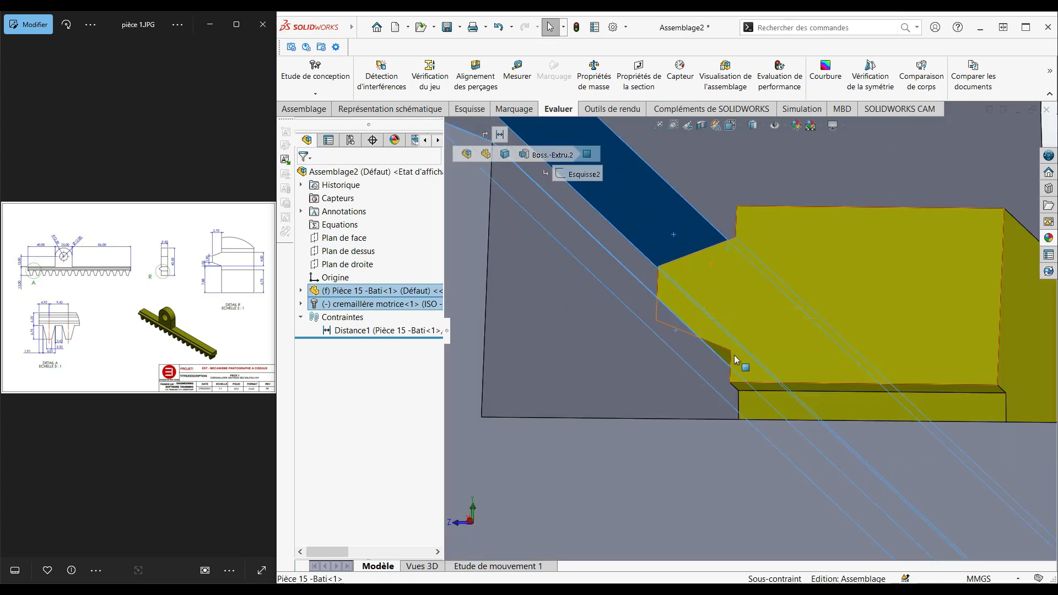
ctrl+click(720, 355)
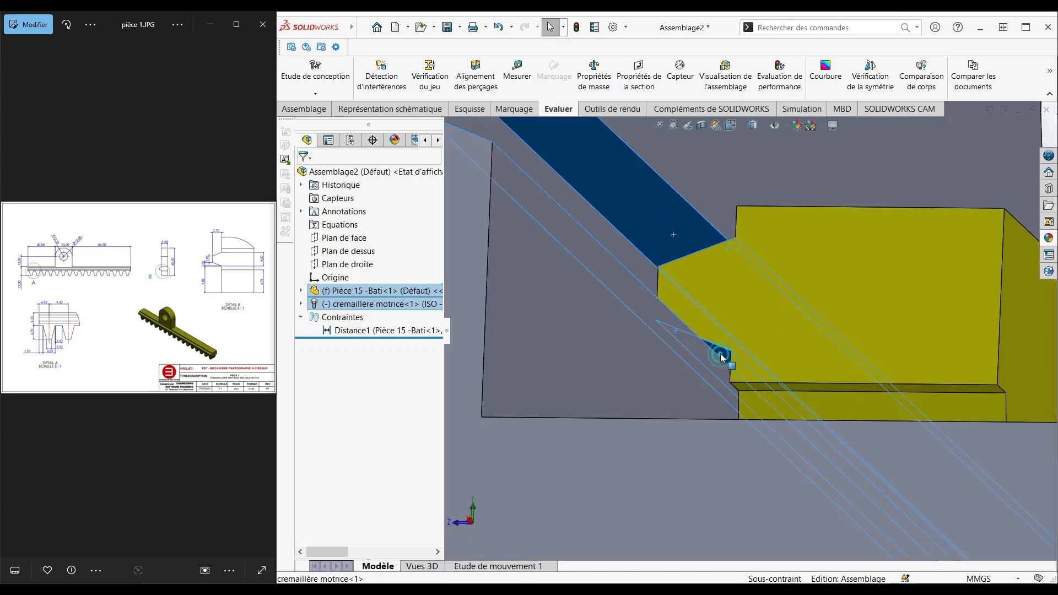
click(755, 346)
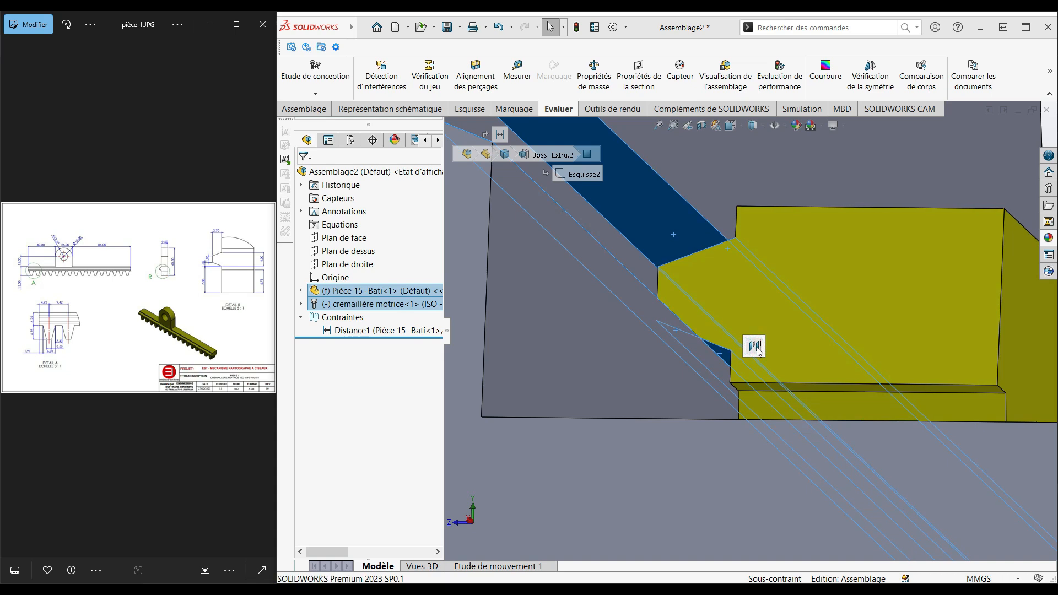
click(797, 348)
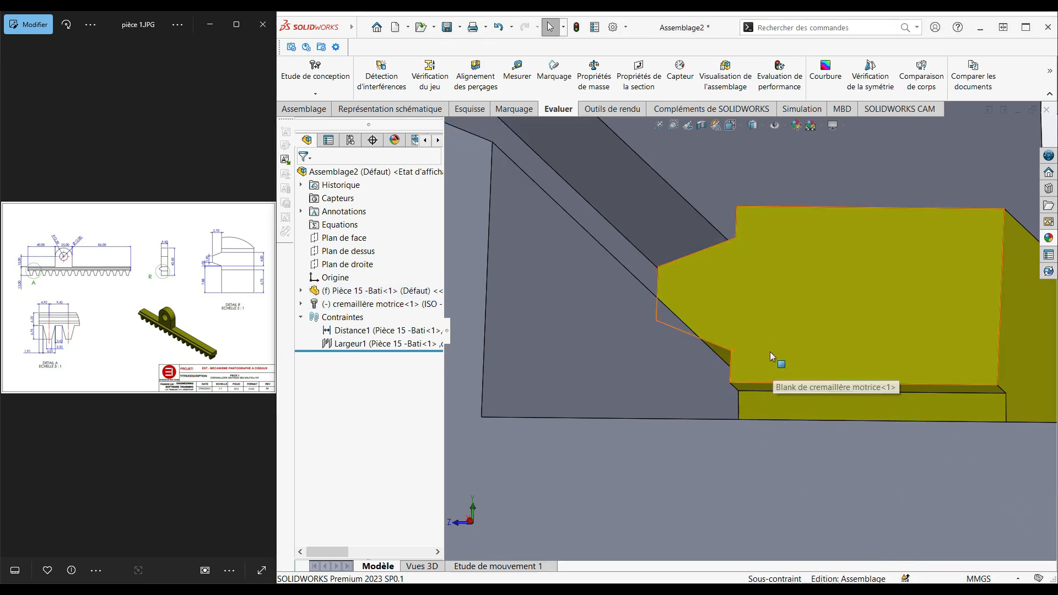
Check the rack from the right side and slide it back and forth along the frame's groove to test its travel.
scroll(769, 350, up, 5)
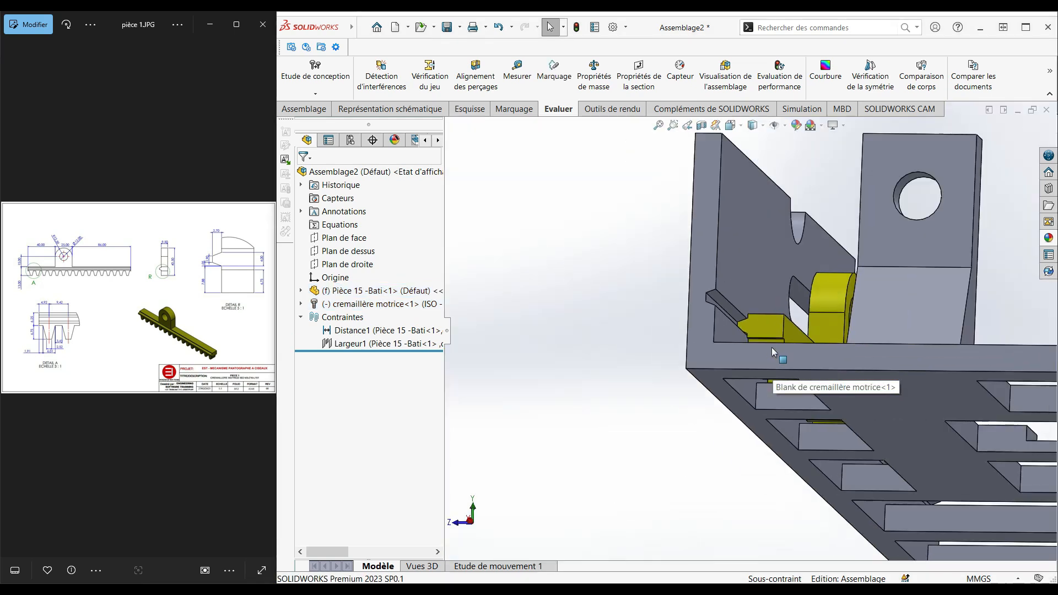
click(732, 125)
click(745, 173)
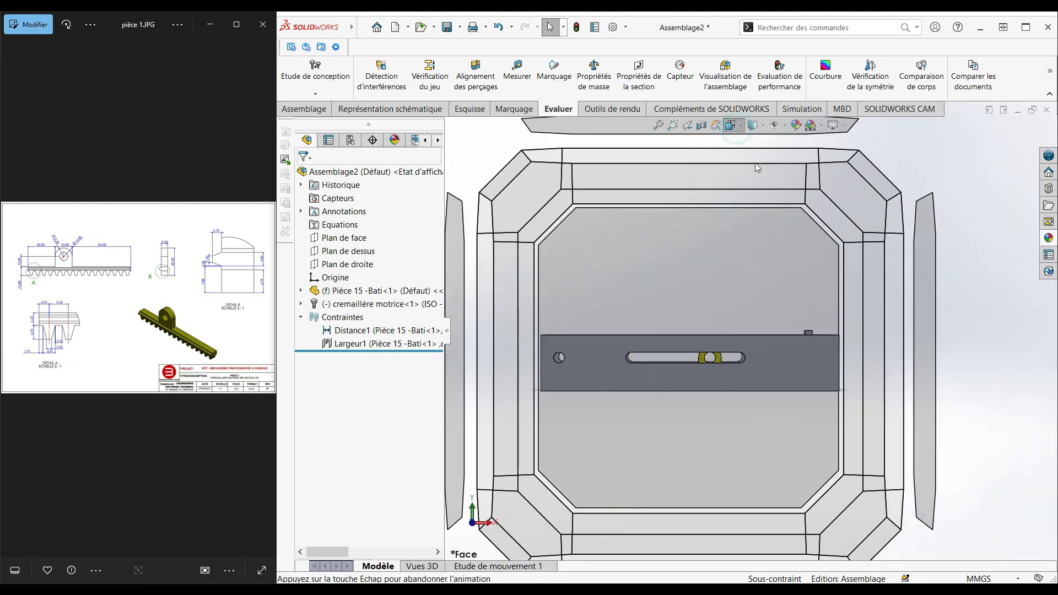
click(760, 172)
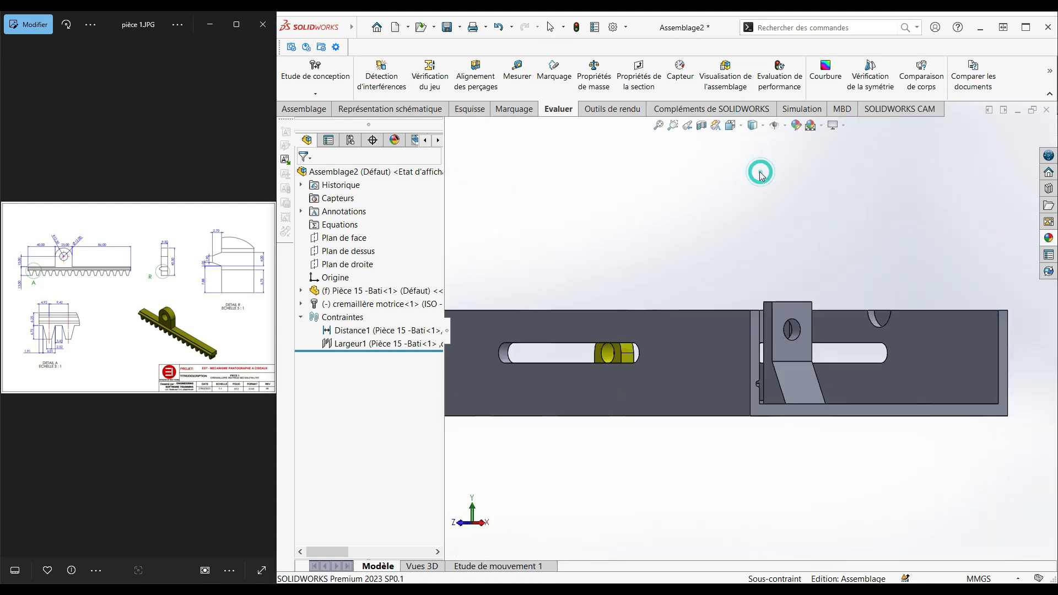
click(544, 337)
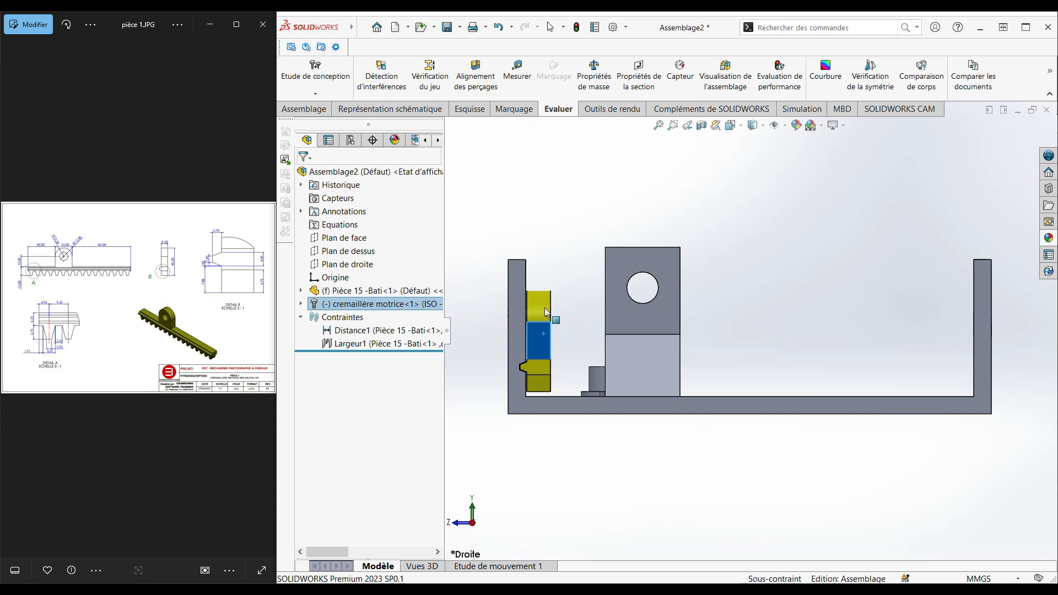
middle_drag(569, 292, 539, 316)
scroll(539, 315, up, 5)
mouse_move(683, 329)
mouse_down()
mouse_move(772, 290)
mouse_move(651, 309)
mouse_move(760, 285)
mouse_move(546, 362)
mouse_move(711, 309)
mouse_move(612, 344)
mouse_move(670, 330)
mouse_up()
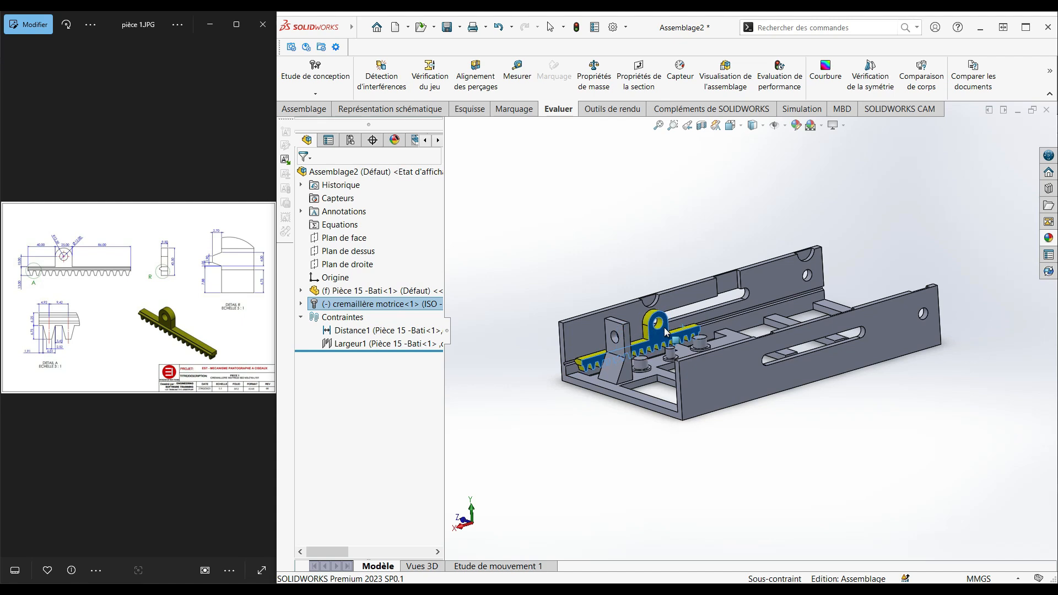
scroll(651, 331, down, 3)
drag(666, 336, 686, 326)
click(638, 270)
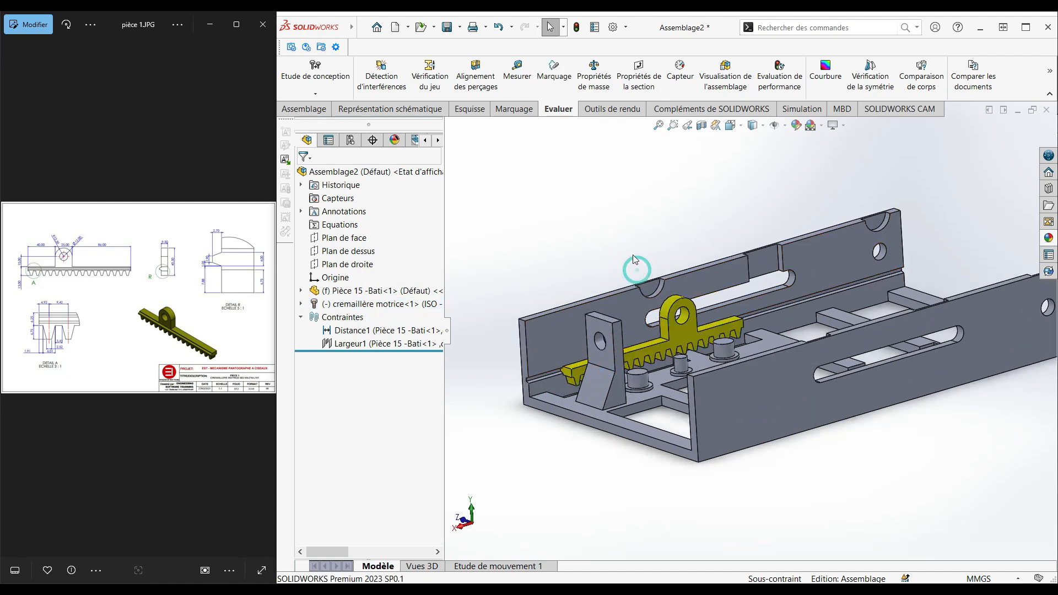
scroll(638, 269, up, 2)
scroll(751, 245, down, 2)
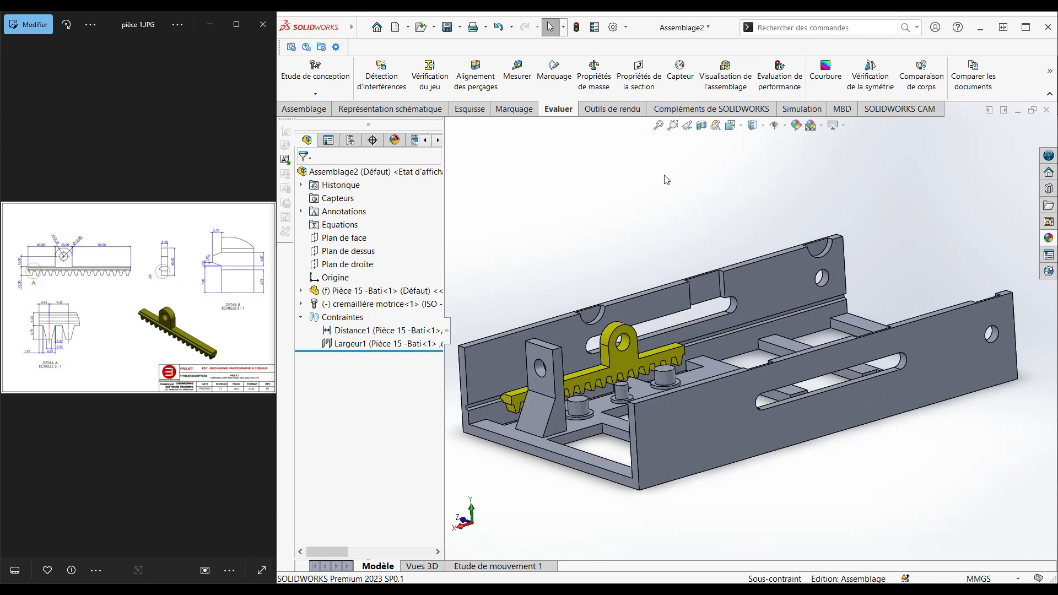
Rebuild and save the assembly as "Pantographe Ciseau" in the Pantographe folder, saving all modified components with it.
click(461, 28)
click(498, 54)
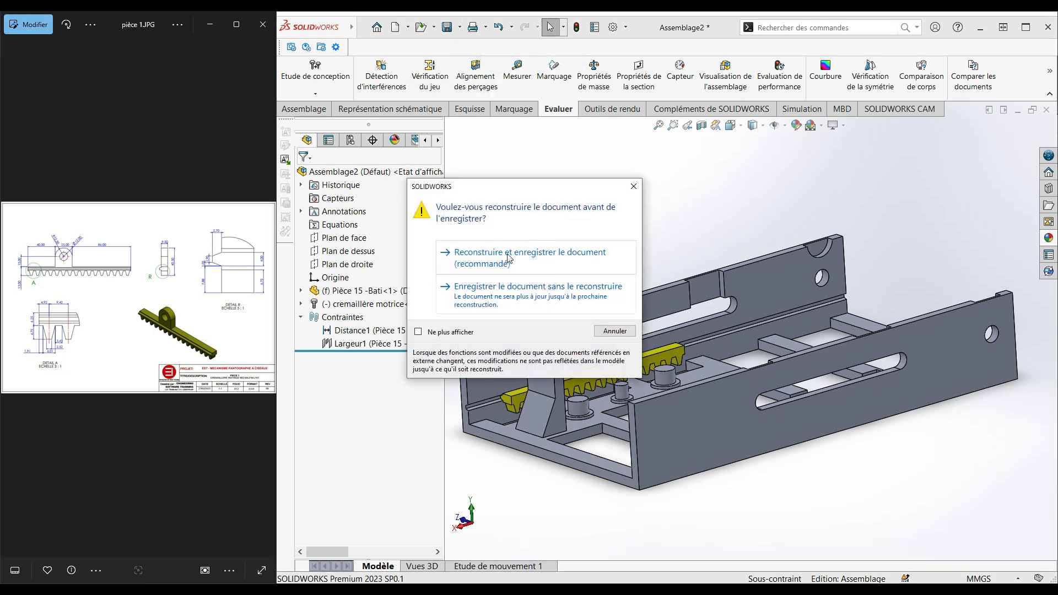
click(509, 257)
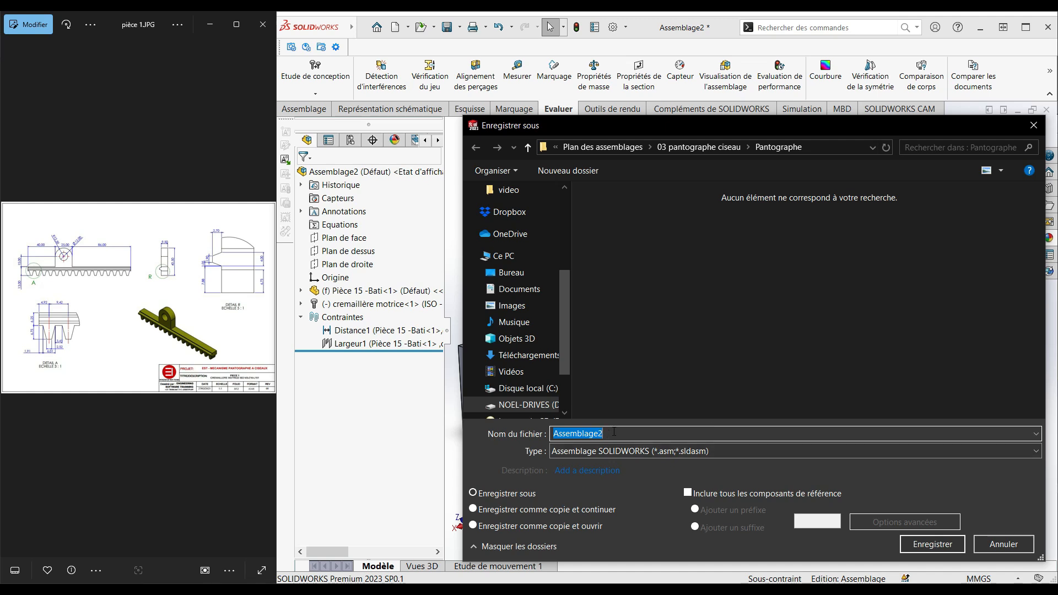
text(Pantographe Ciseau)
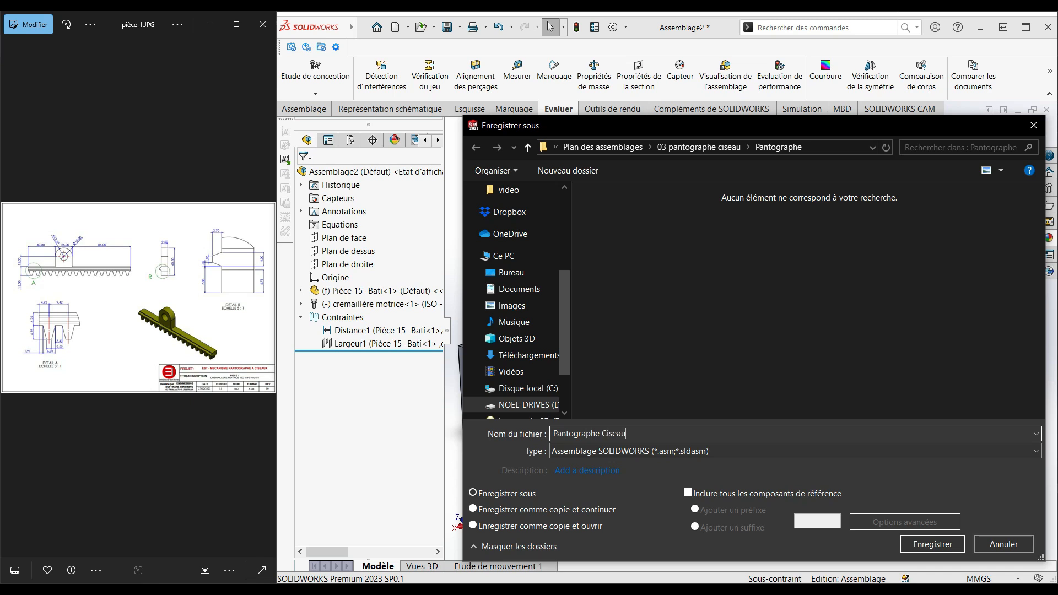
click(918, 544)
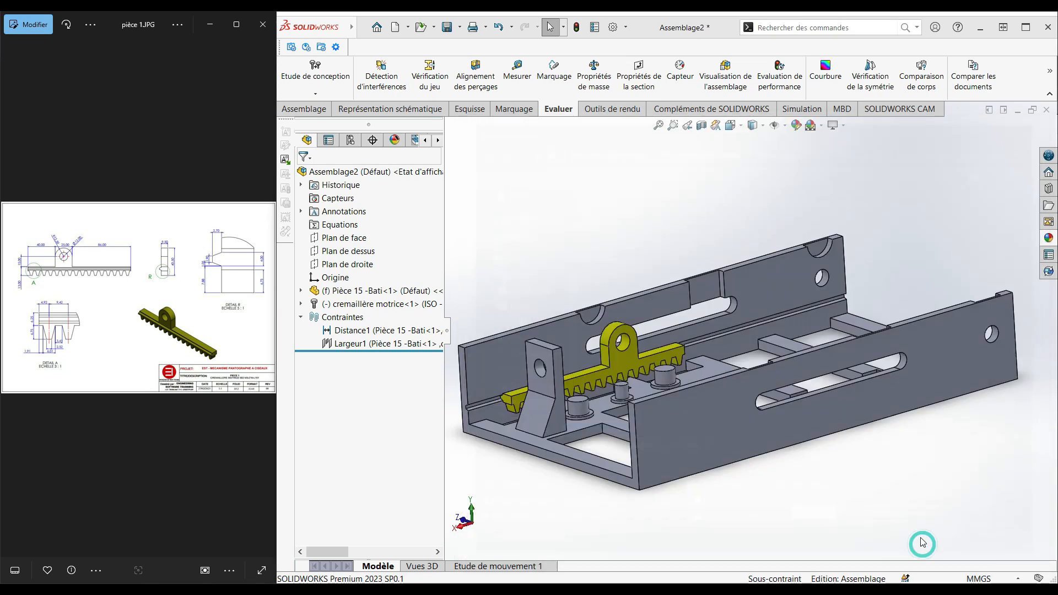
click(538, 322)
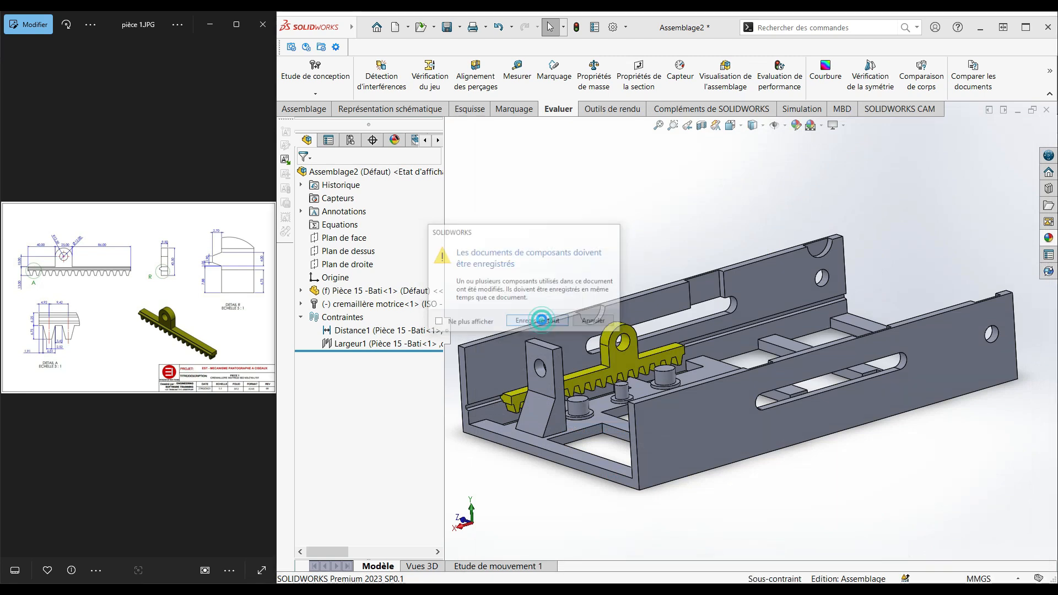
scroll(697, 332, up, 3)
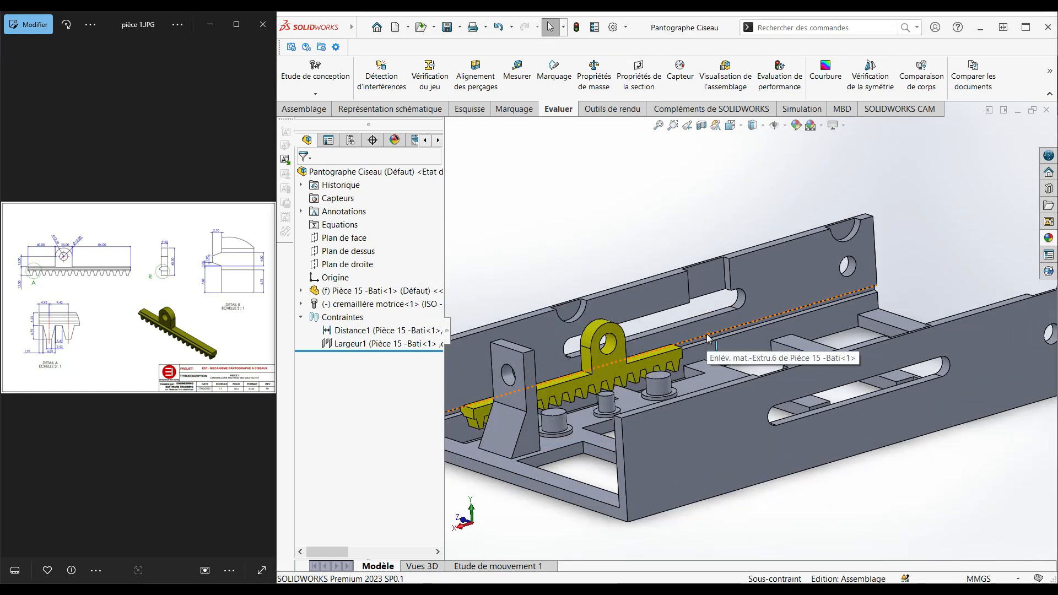